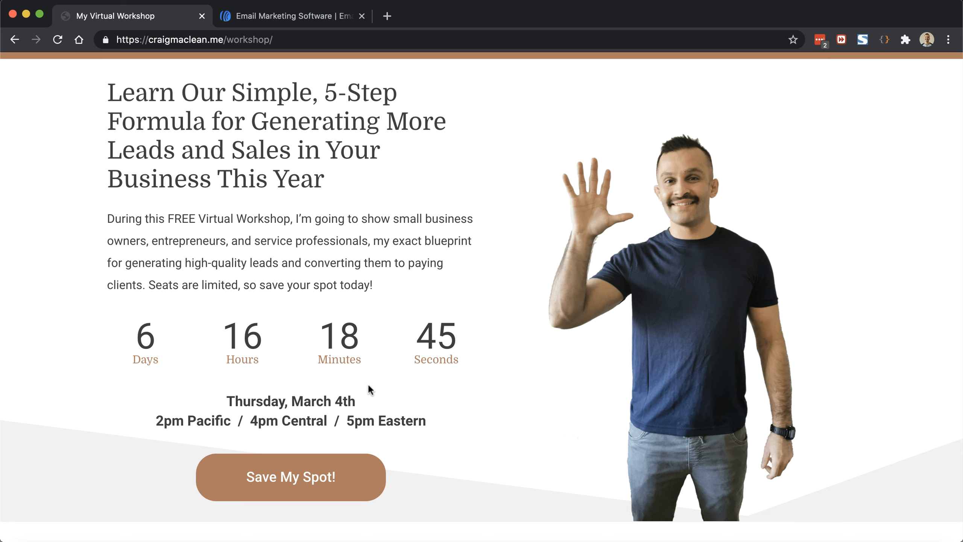
# Step: Preview the Save My Spot! registration popup, then switch to the AWeber login tab
pyautogui.click(352, 472)
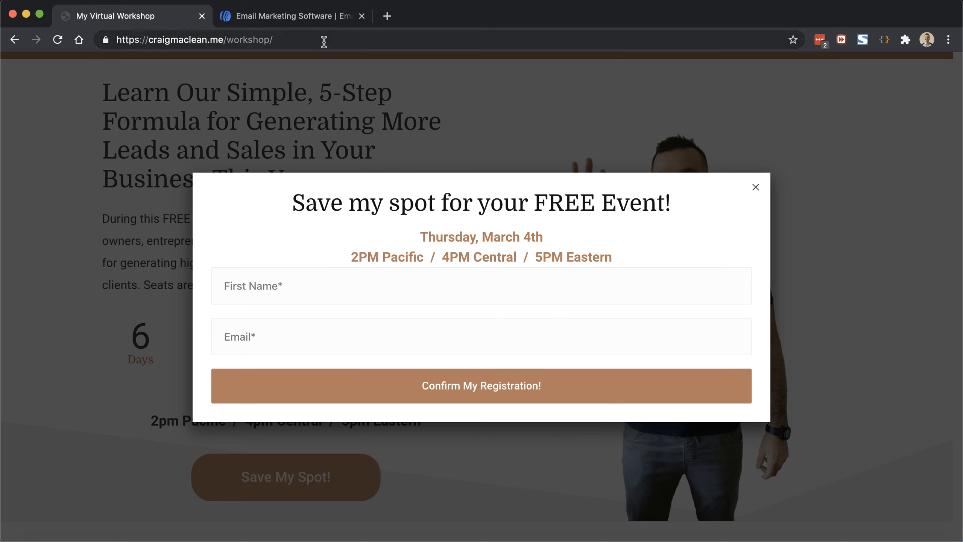
pyautogui.click(318, 21)
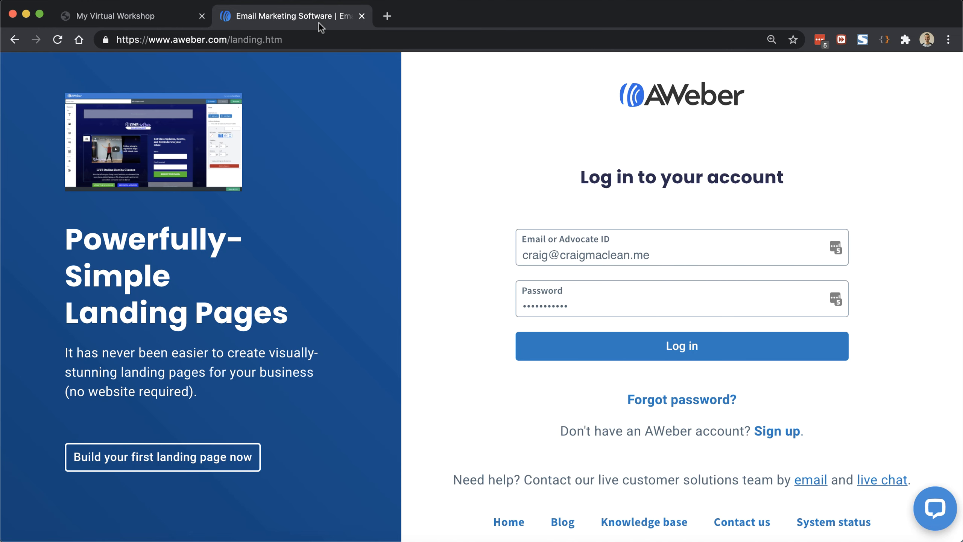
# Step: Log into AWeber and view the Lists page, which shows only My List with 0 subscribers
pyautogui.click(615, 358)
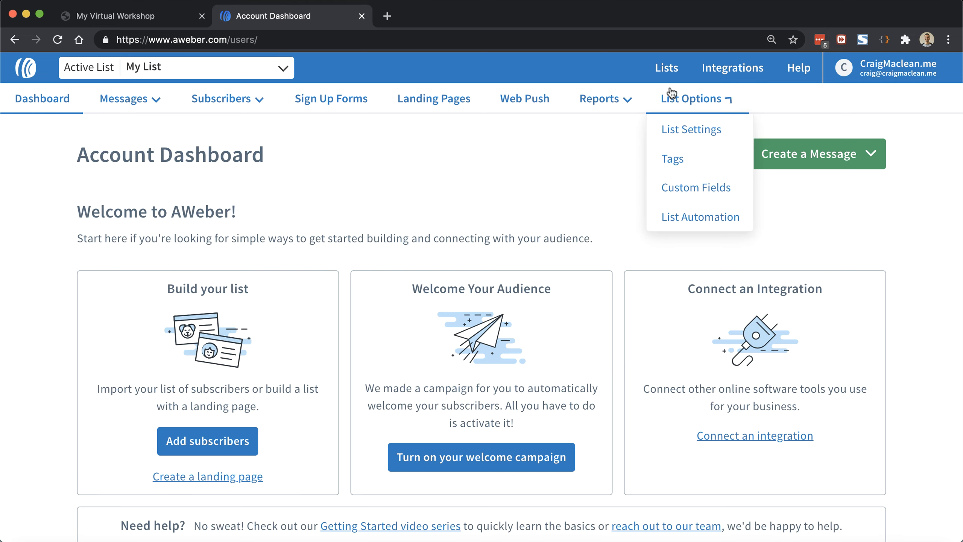
pyautogui.click(667, 73)
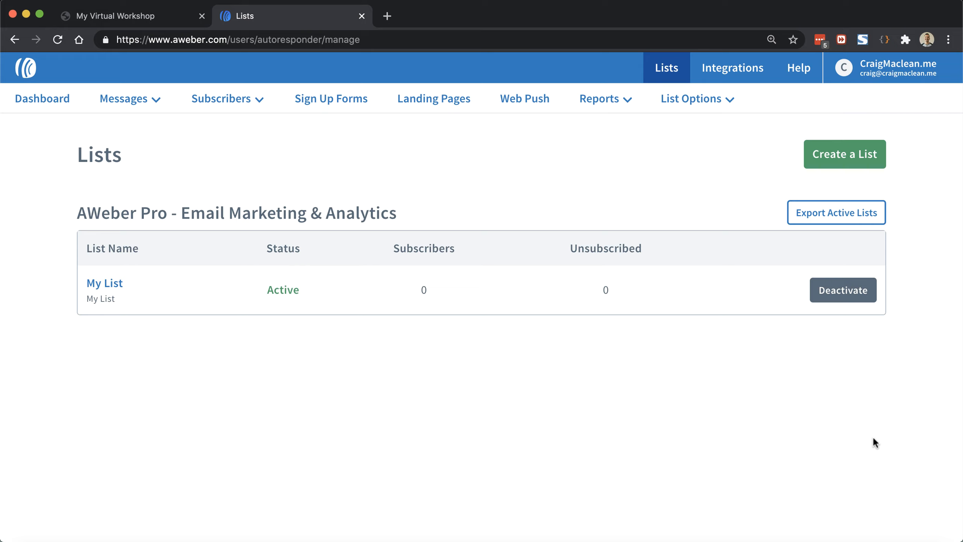
# Step: Start a new list, keep the prefilled company name, website and sender details, and continue
pyautogui.click(856, 158)
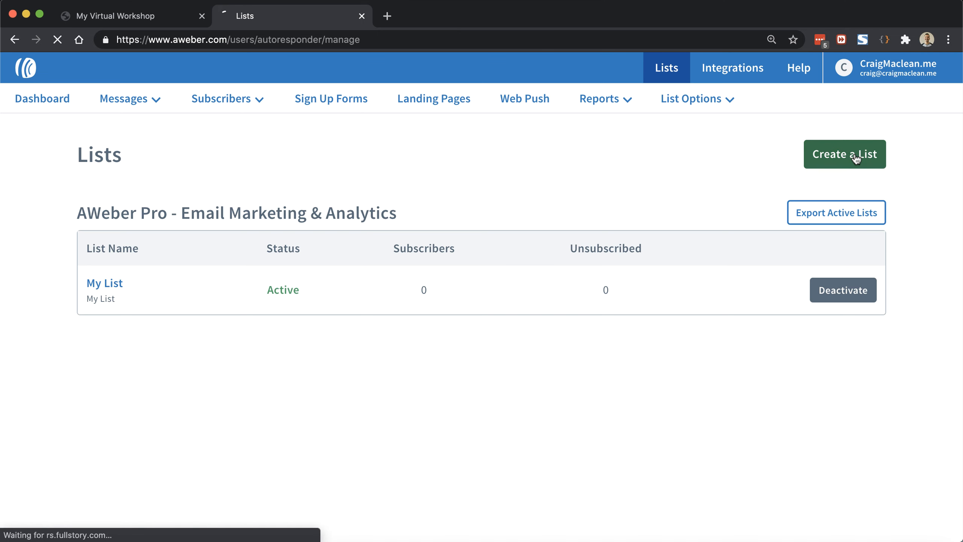
pyautogui.scroll(-5, 172, 262)
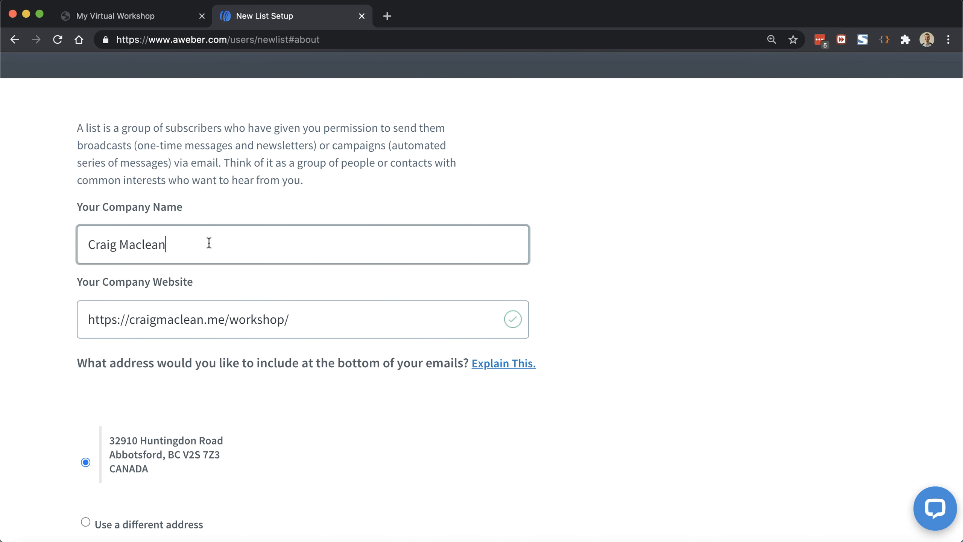
pyautogui.moveTo(209, 242); pyautogui.dragTo(89, 237)
pyautogui.click(11, 331)
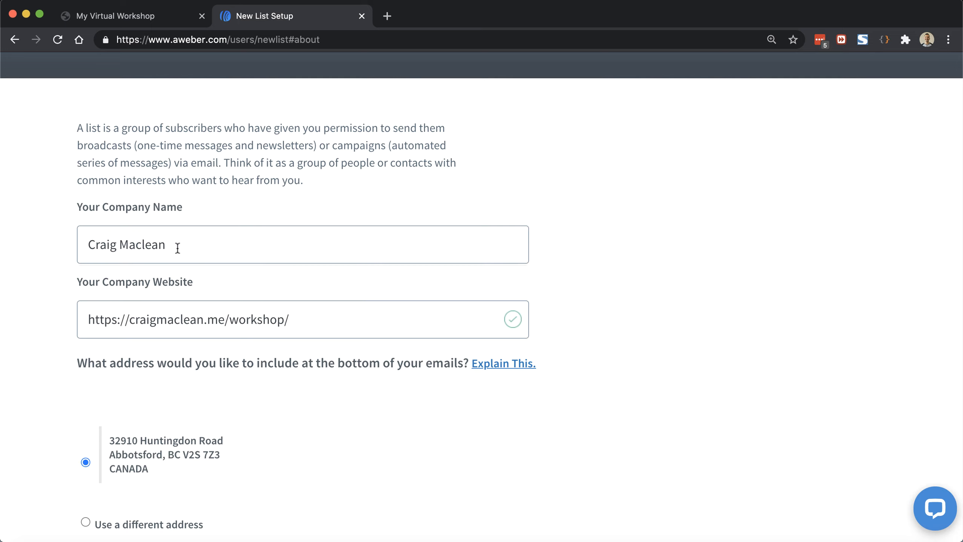
pyautogui.click(329, 318)
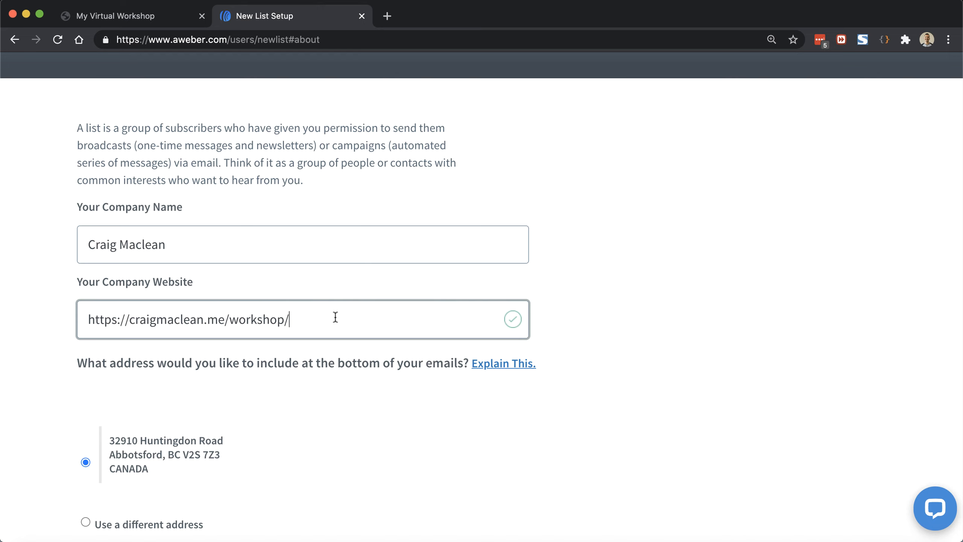
pyautogui.scroll(-7, 198, 251)
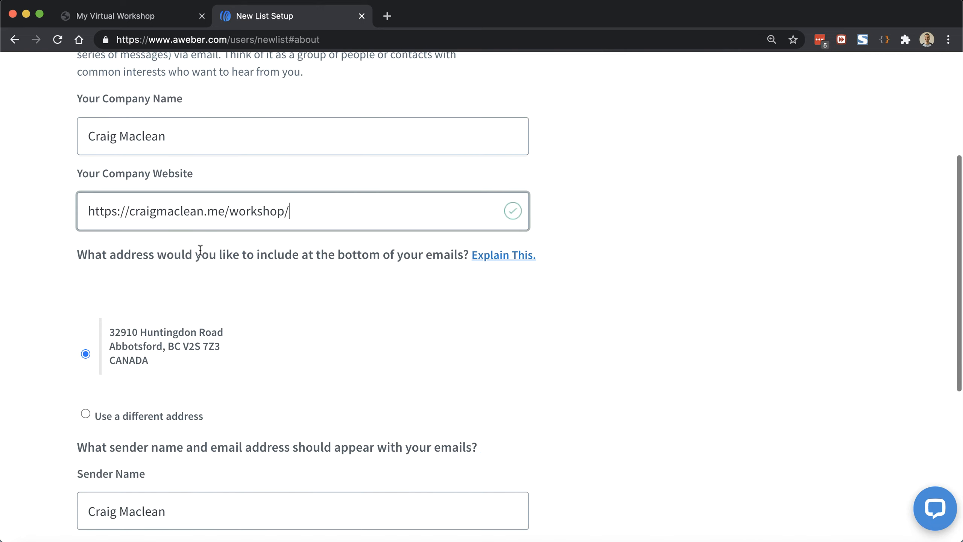
pyautogui.scroll(-3, 200, 251)
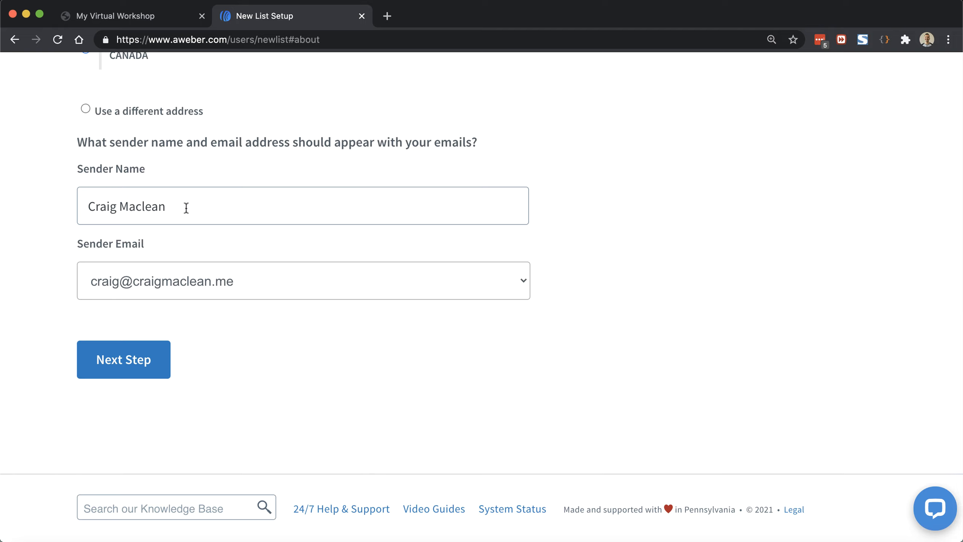
pyautogui.click(135, 362)
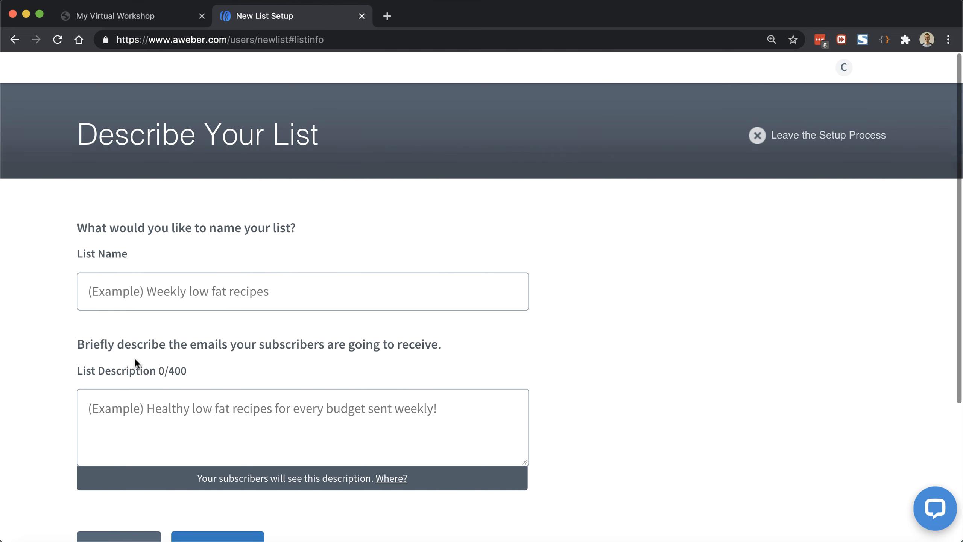
# Step: Name the list 'Workshop' and paste the landing page headline as its description
pyautogui.click(233, 303)
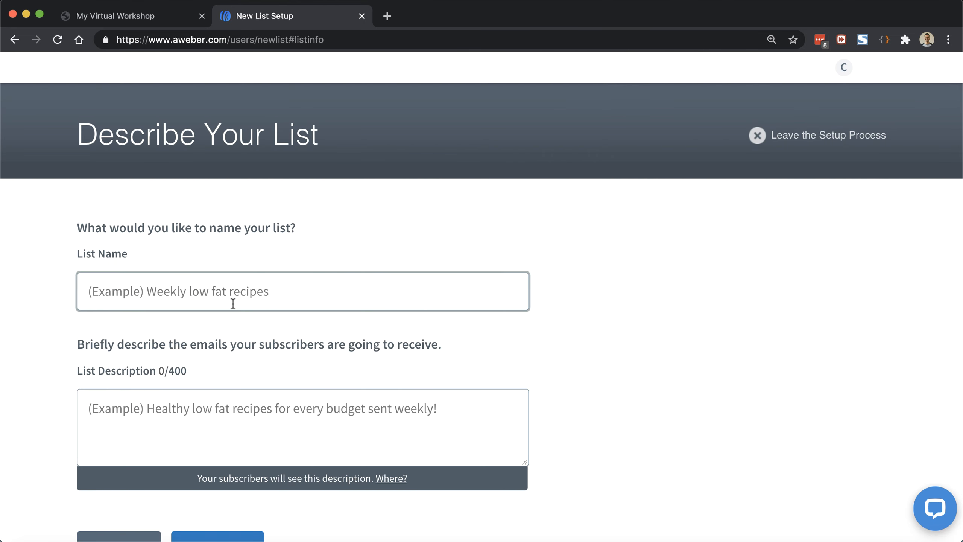
pyautogui.write('Workshop')
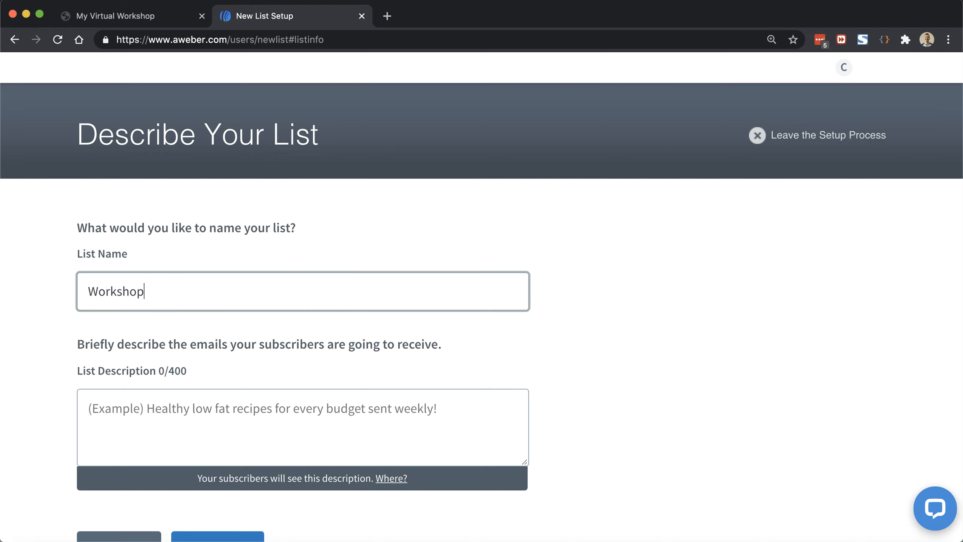
pyautogui.press('Tab')
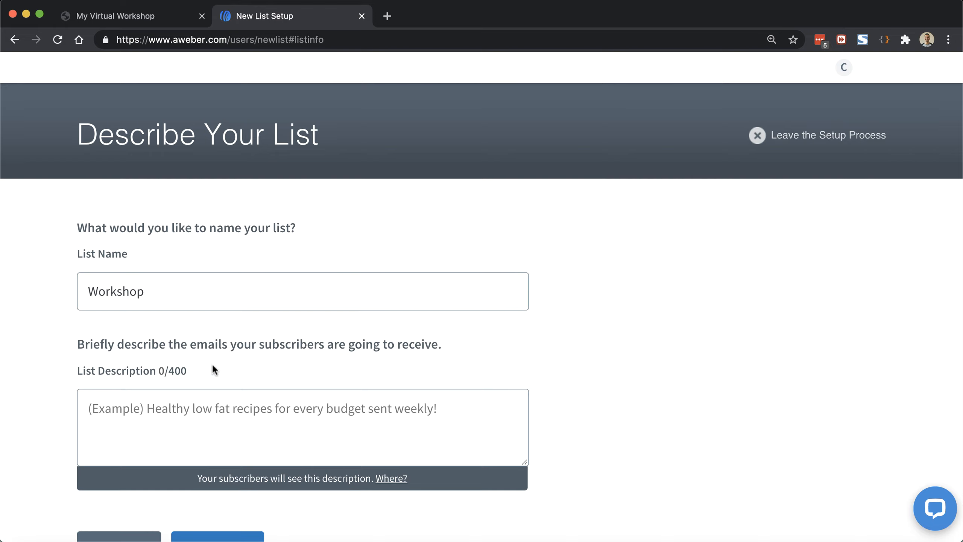
pyautogui.click(170, 15)
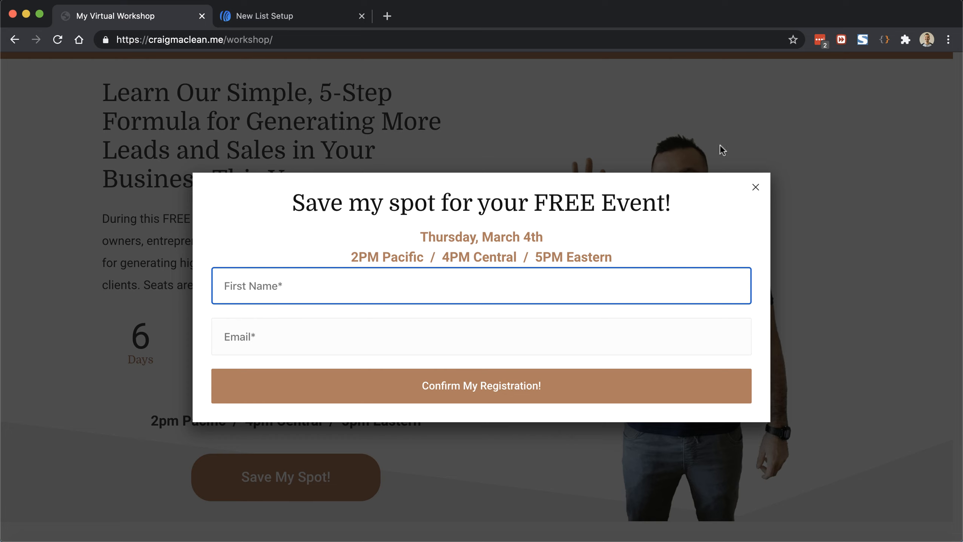
pyautogui.click(755, 187)
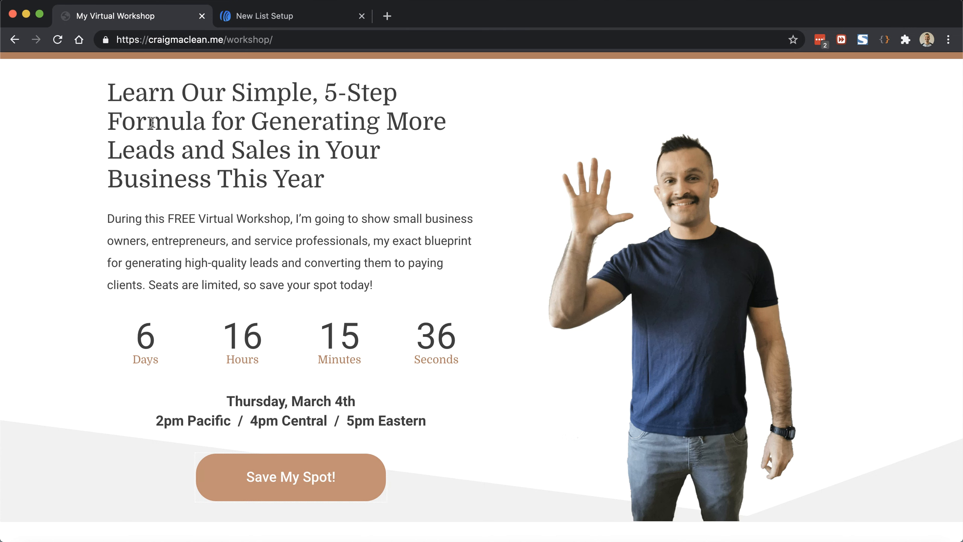
pyautogui.moveTo(109, 88); pyautogui.dragTo(349, 178)
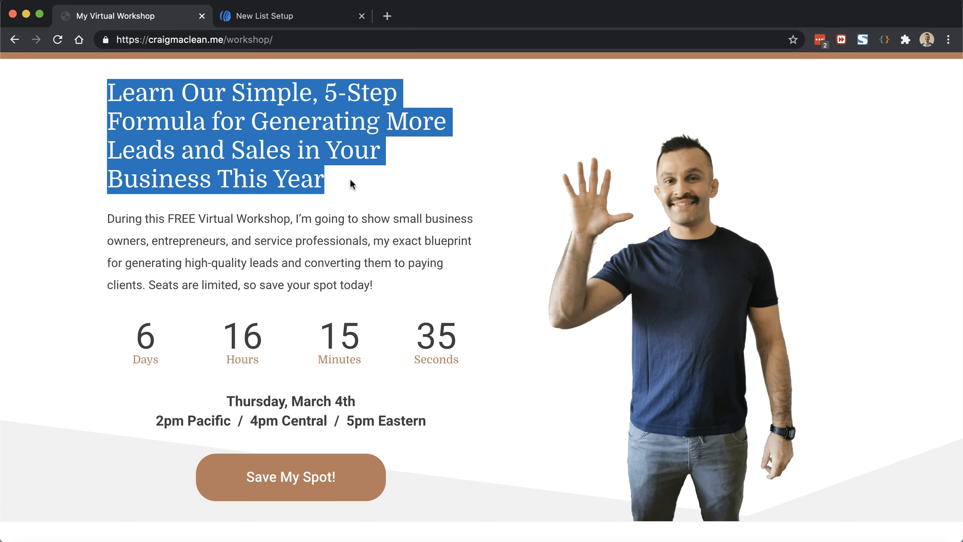
pyautogui.rightClick(290, 124)
pyautogui.click(316, 149)
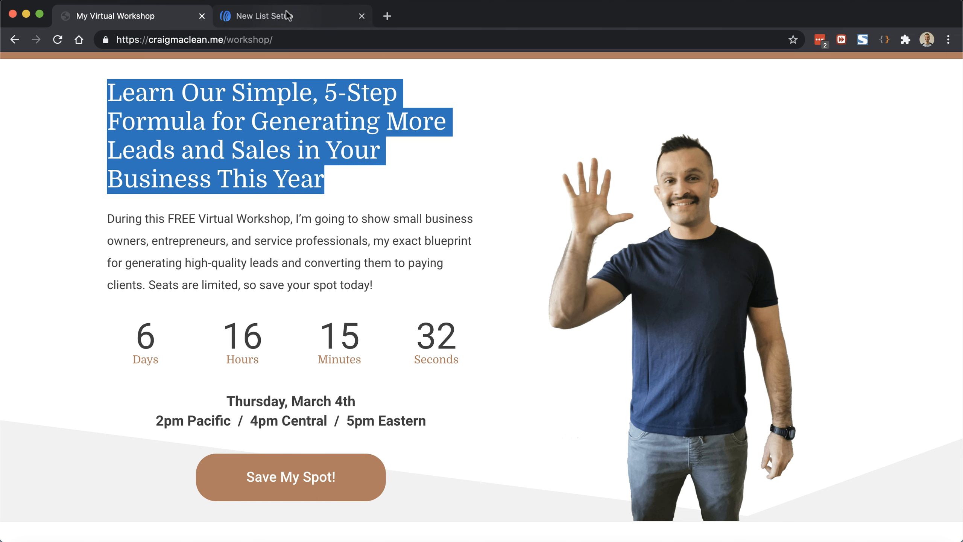
pyautogui.click(288, 15)
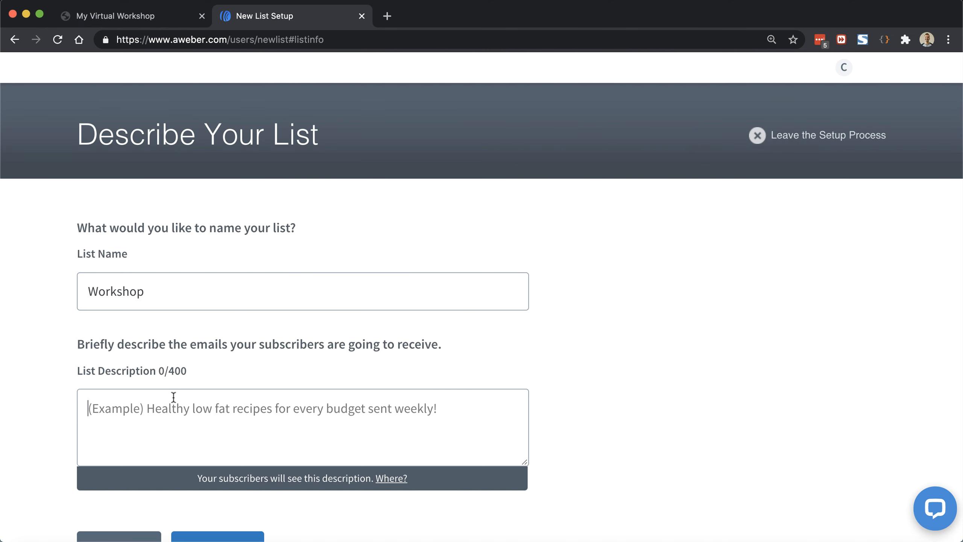
pyautogui.press('super+v')
# Step: Approve the default confirmation message to create the Workshop list
pyautogui.scroll(-3, 198, 417)
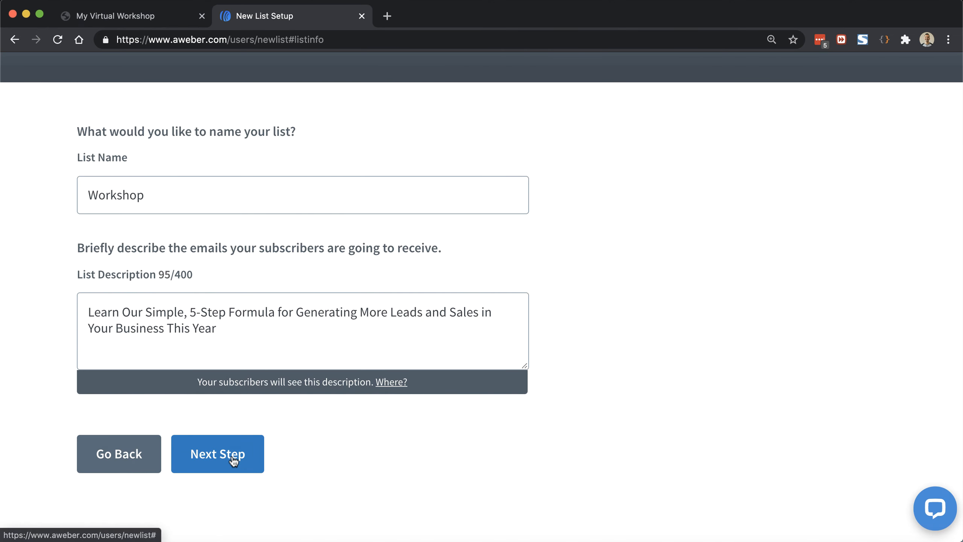
pyautogui.click(234, 460)
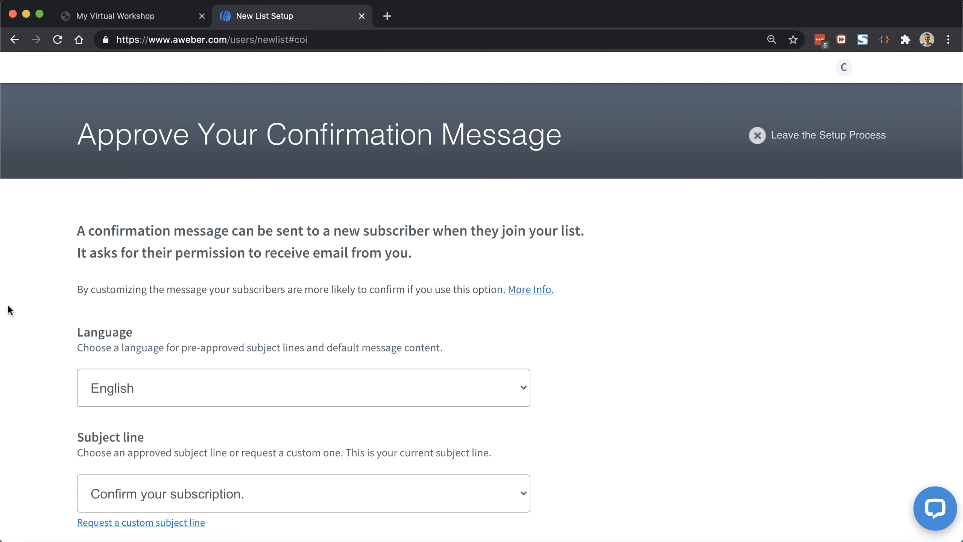
pyautogui.scroll(-2, 97, 245)
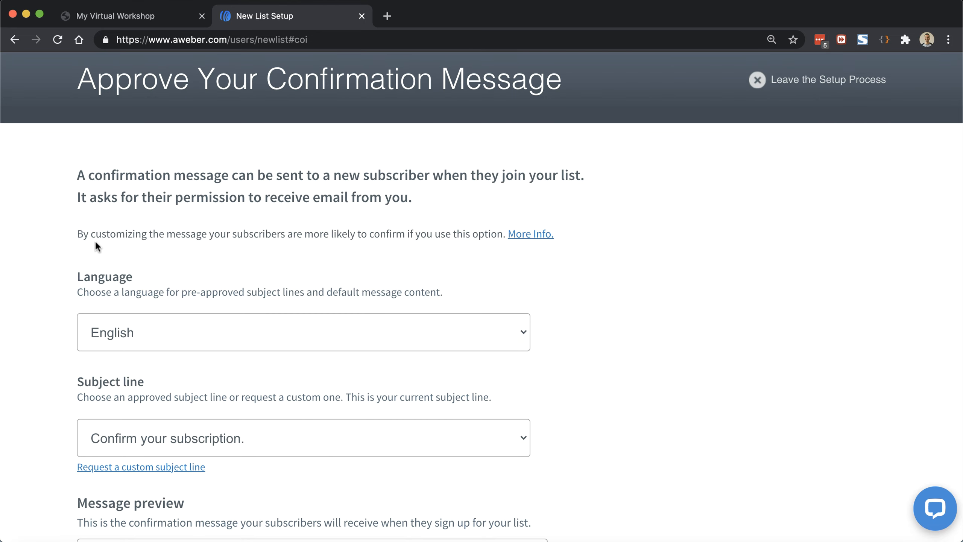
pyautogui.scroll(-10, 96, 245)
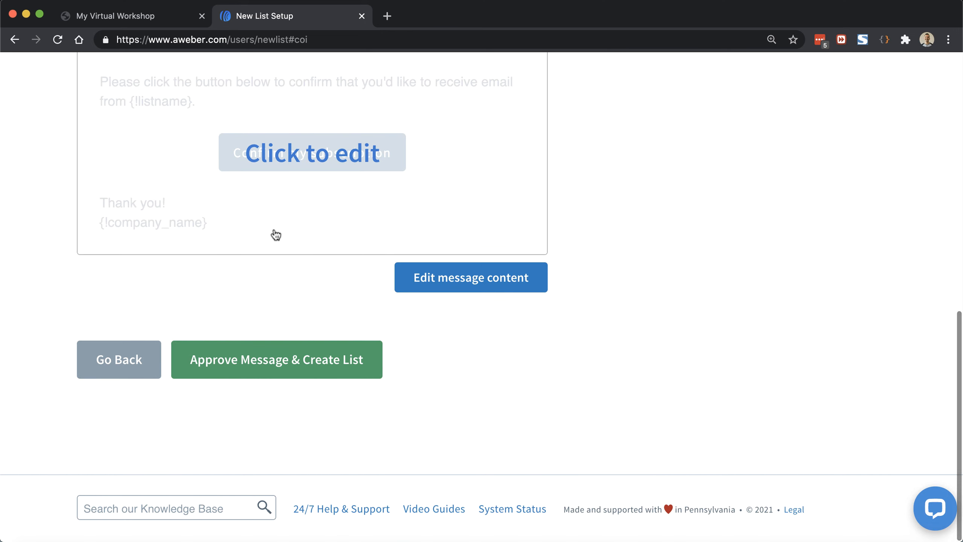
pyautogui.click(255, 367)
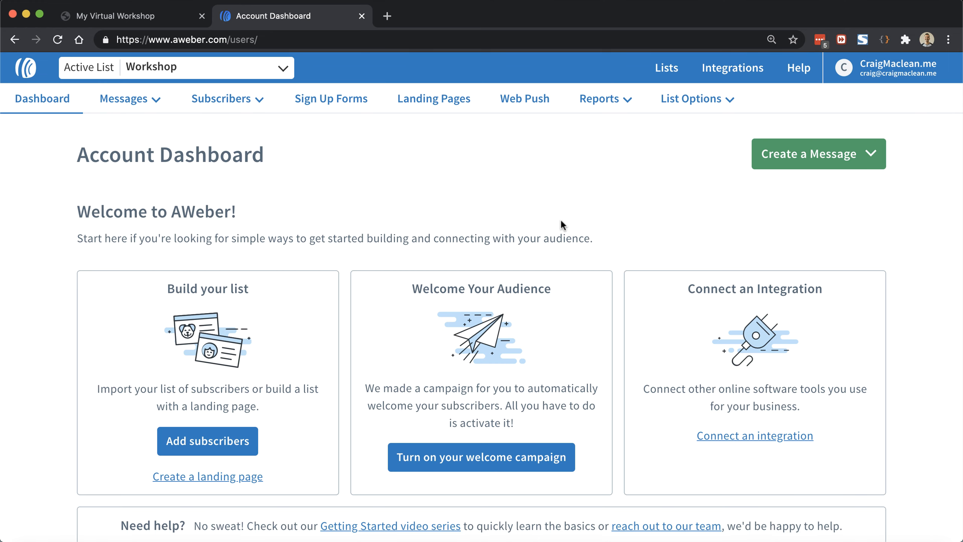
# Step: Open the Workshop list's settings and review the sender details down to Notifications
pyautogui.moveTo(696, 108)
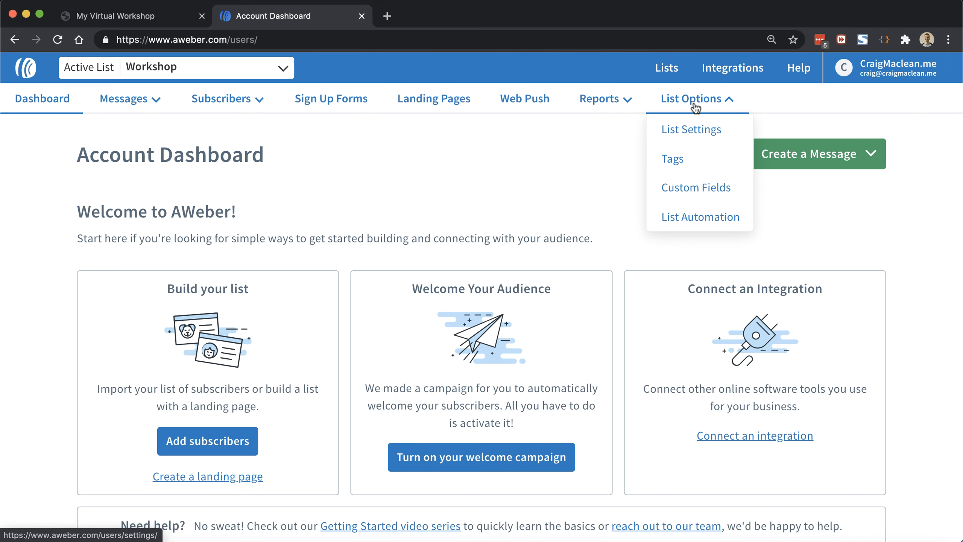
pyautogui.click(688, 129)
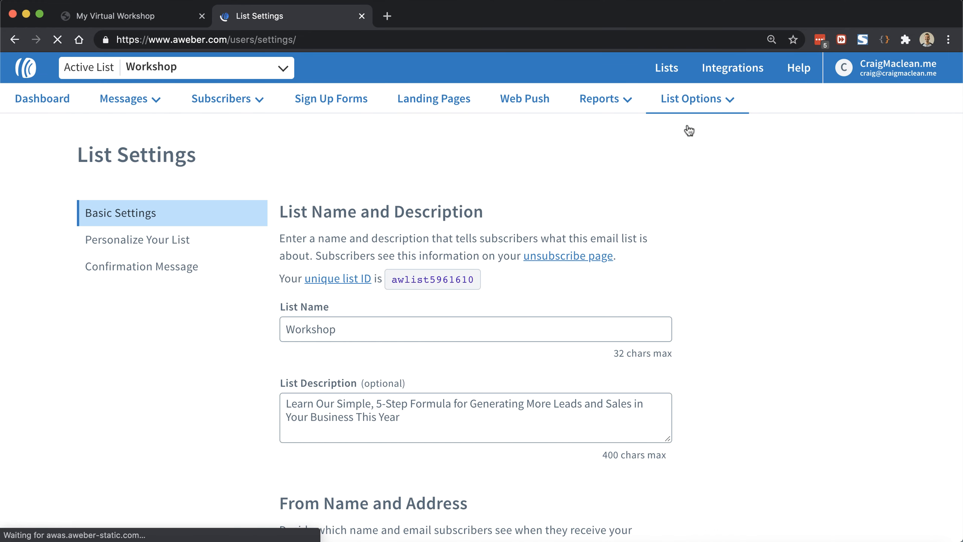
pyautogui.moveTo(90, 95)
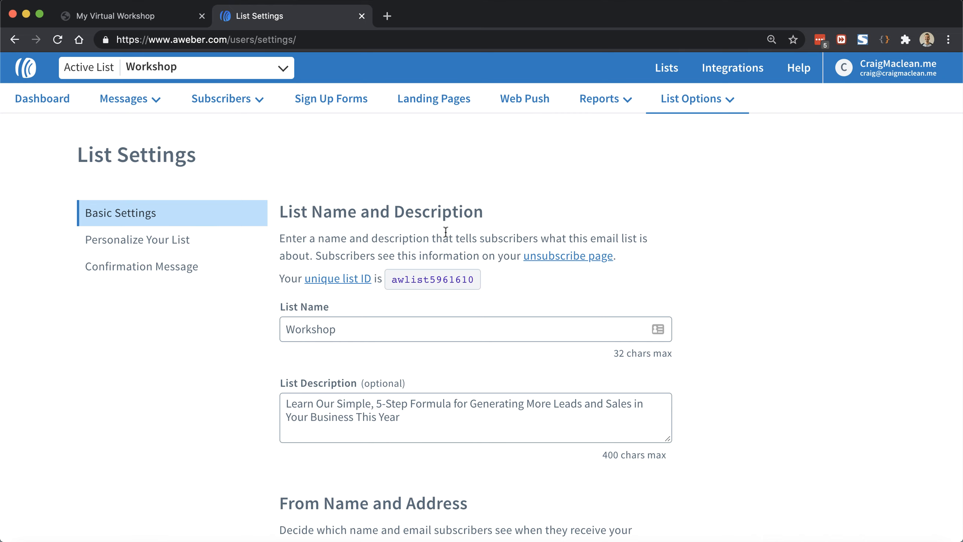
pyautogui.scroll(-5, 351, 329)
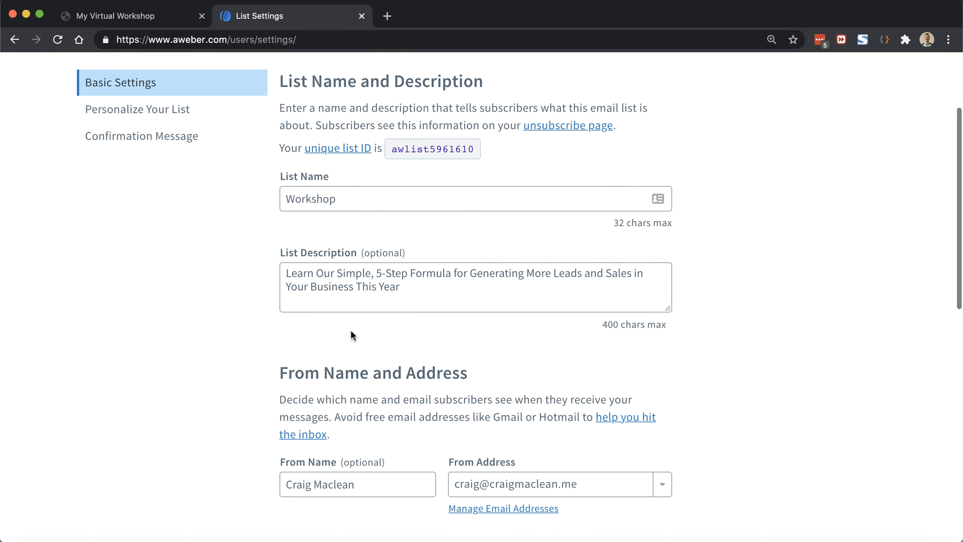
pyautogui.scroll(-1, 386, 345)
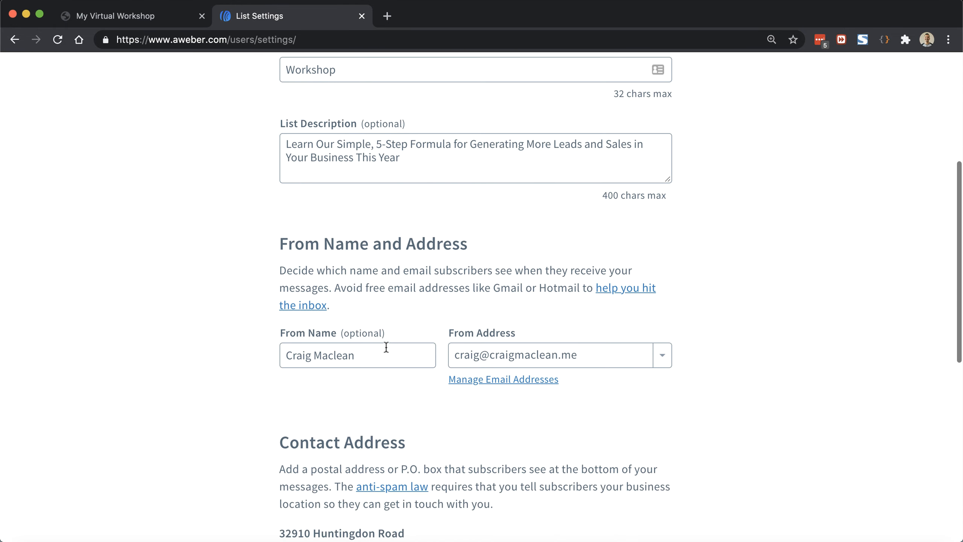
pyautogui.click(386, 348)
pyautogui.scroll(-5, 386, 348)
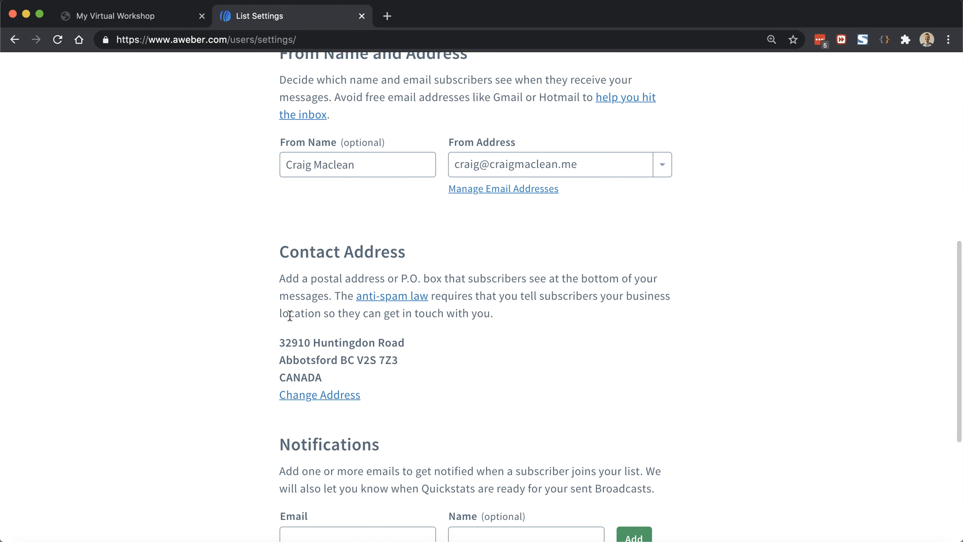
pyautogui.scroll(-3, 398, 347)
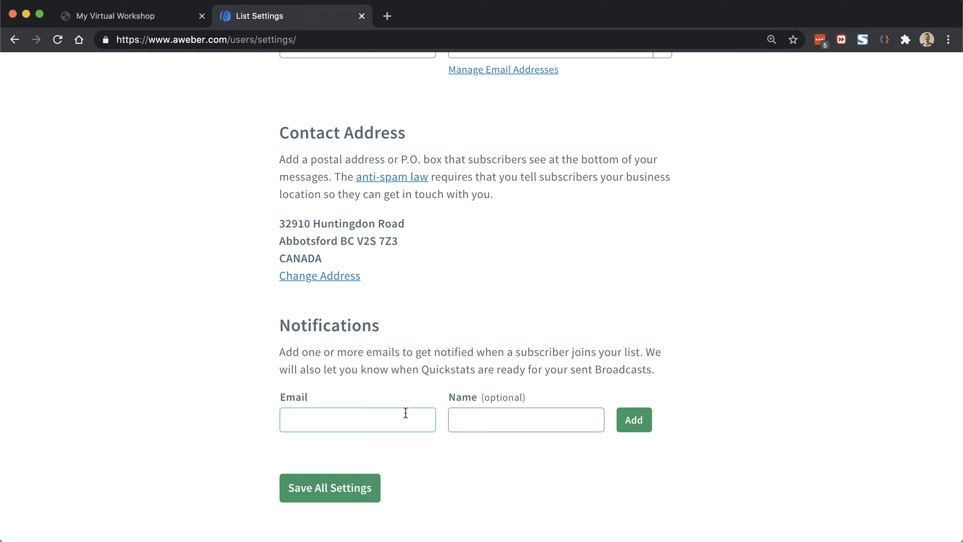
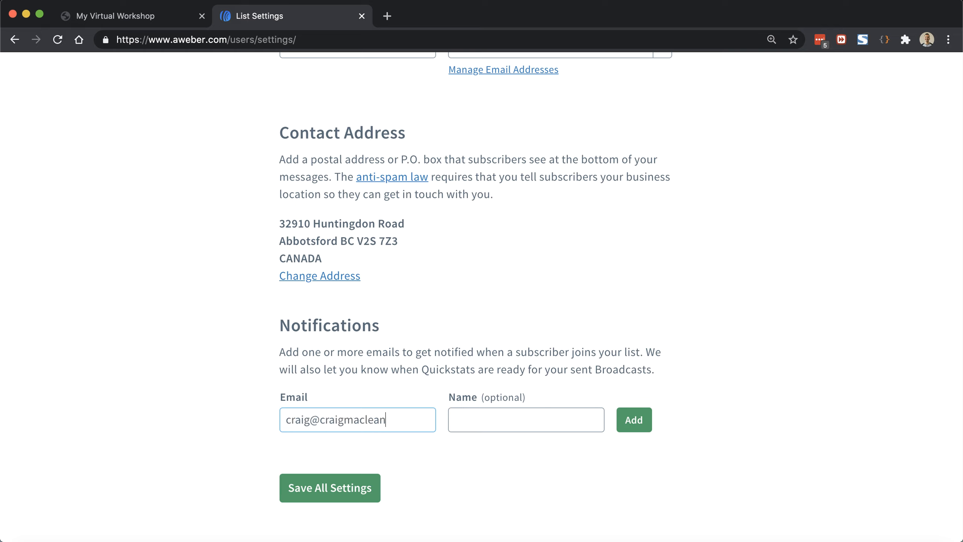
# Step: Add the owner's e-mail and first name as a notification recipient and save all settings
pyautogui.press('Tab')
pyautogui.write('Craig')
pyautogui.click(645, 421)
pyautogui.scroll(-4, 460, 355)
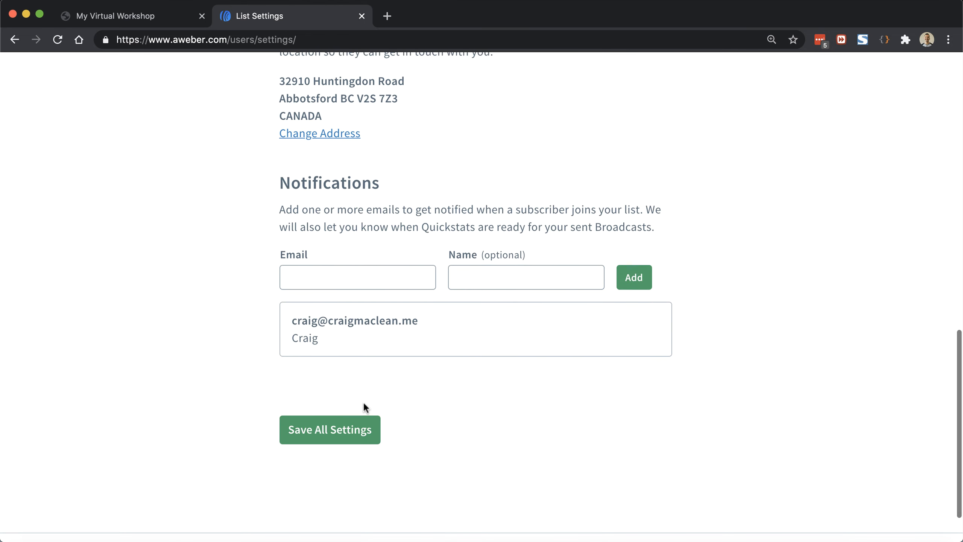
pyautogui.click(348, 436)
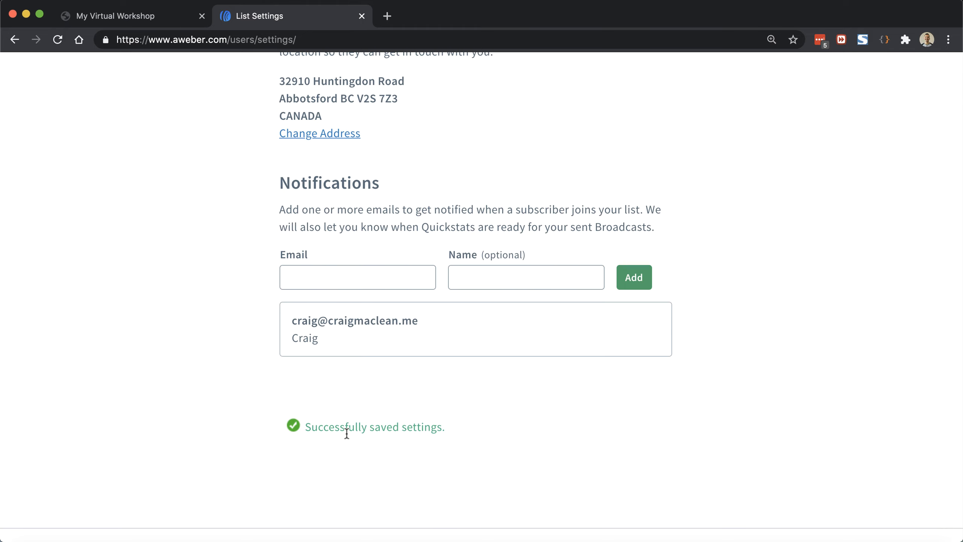
pyautogui.scroll(15, 346, 432)
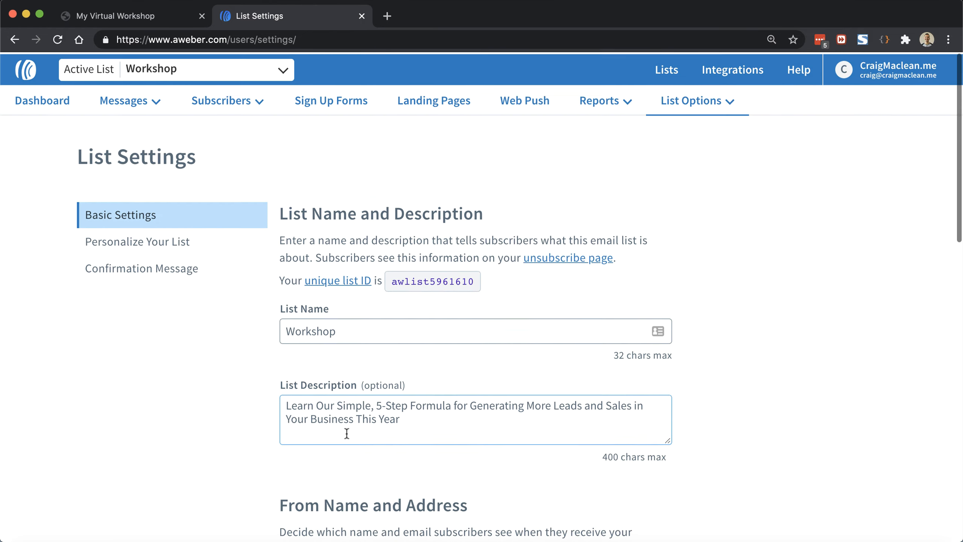
# Step: Enter the owner's first name as the Workshop list's email signature and save
pyautogui.click(158, 240)
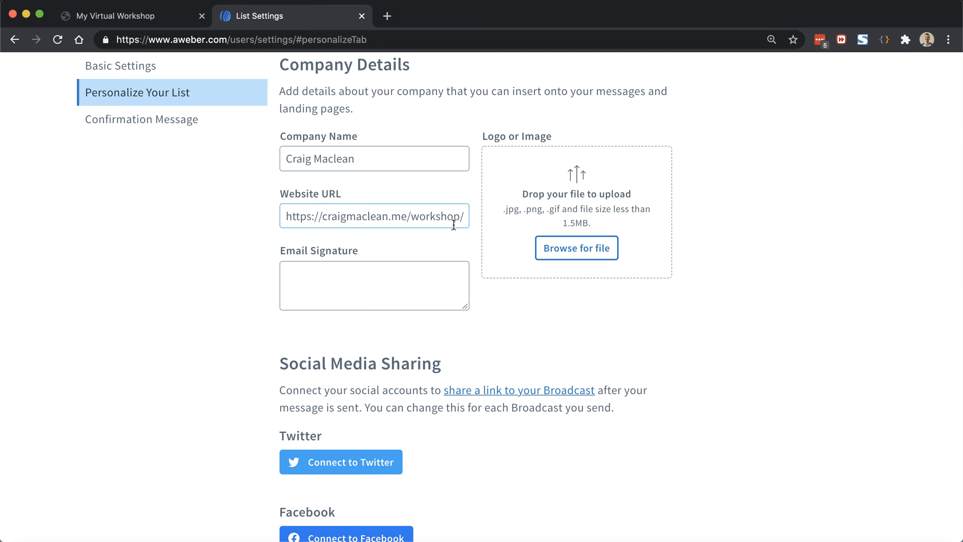
pyautogui.click(404, 273)
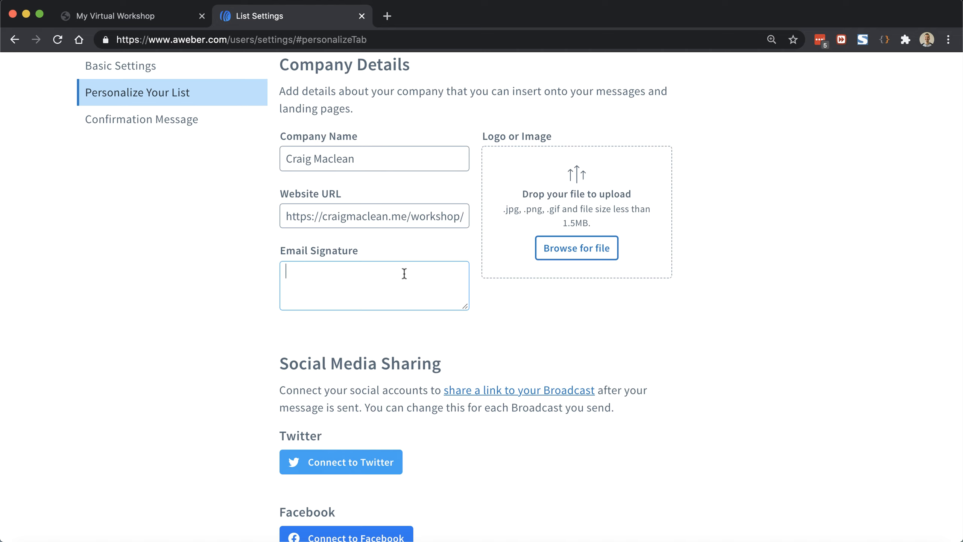
pyautogui.write('Craig')
pyautogui.scroll(-5, 291, 289)
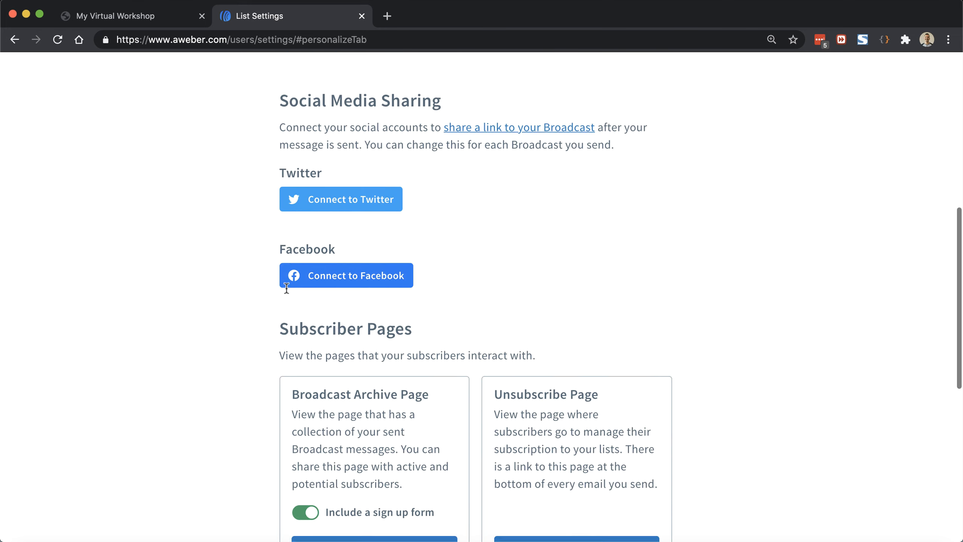
pyautogui.scroll(-2, 286, 289)
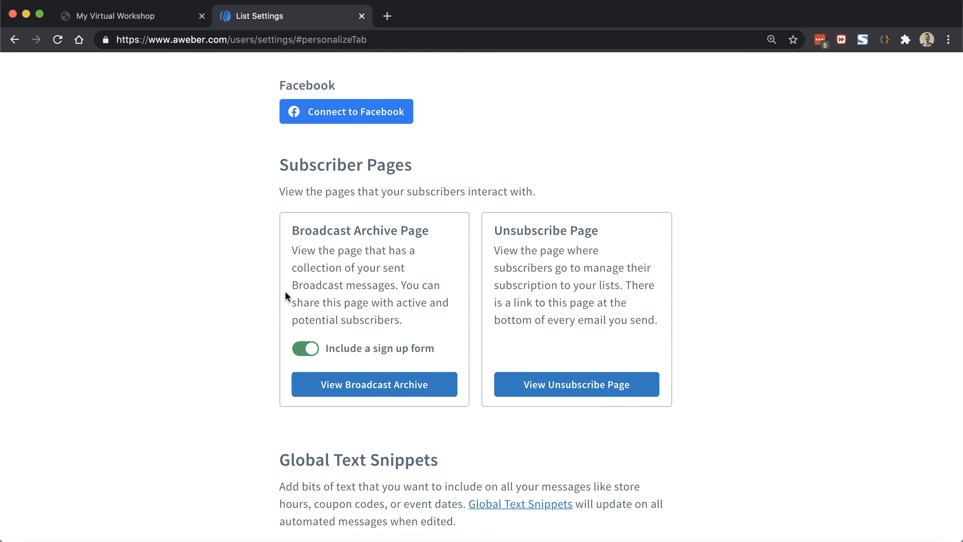
pyautogui.scroll(-6, 284, 289)
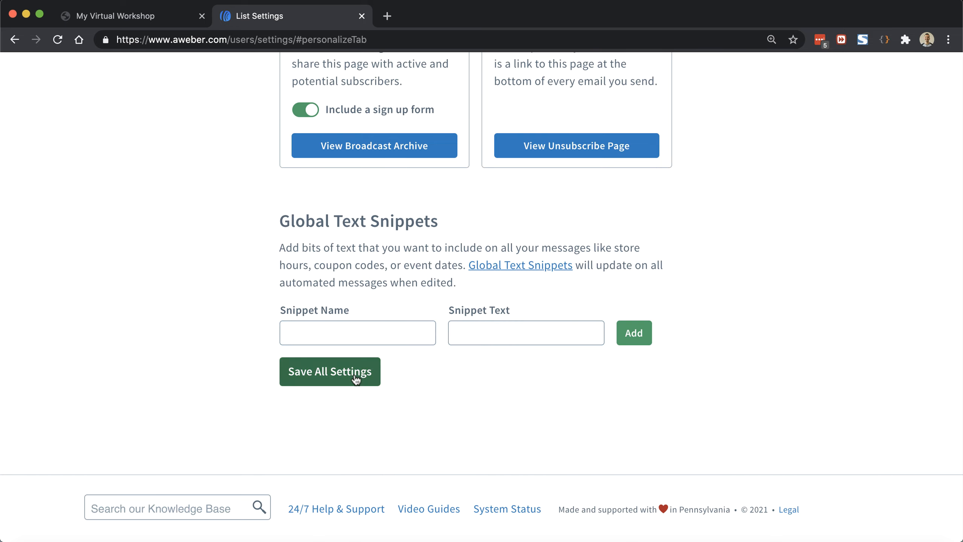
pyautogui.click(355, 379)
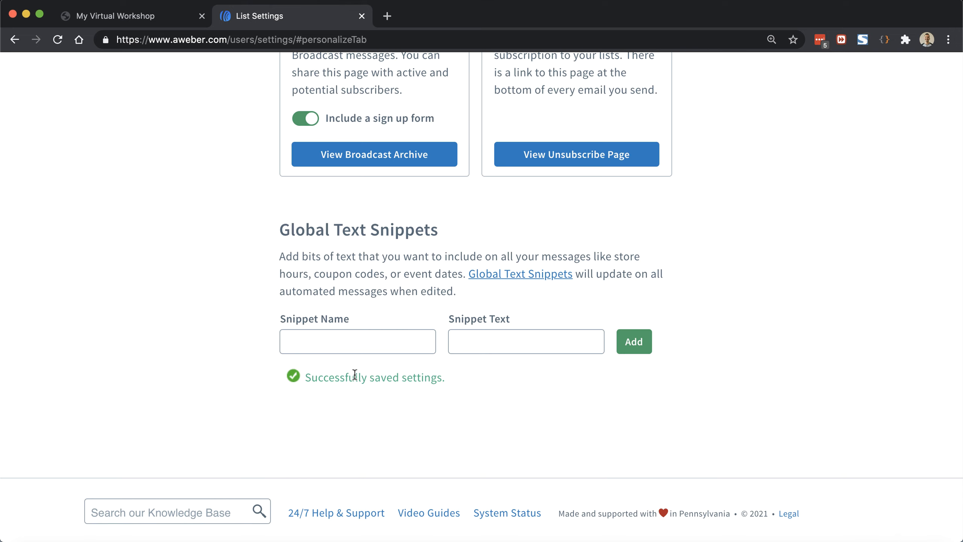
pyautogui.scroll(15, 354, 375)
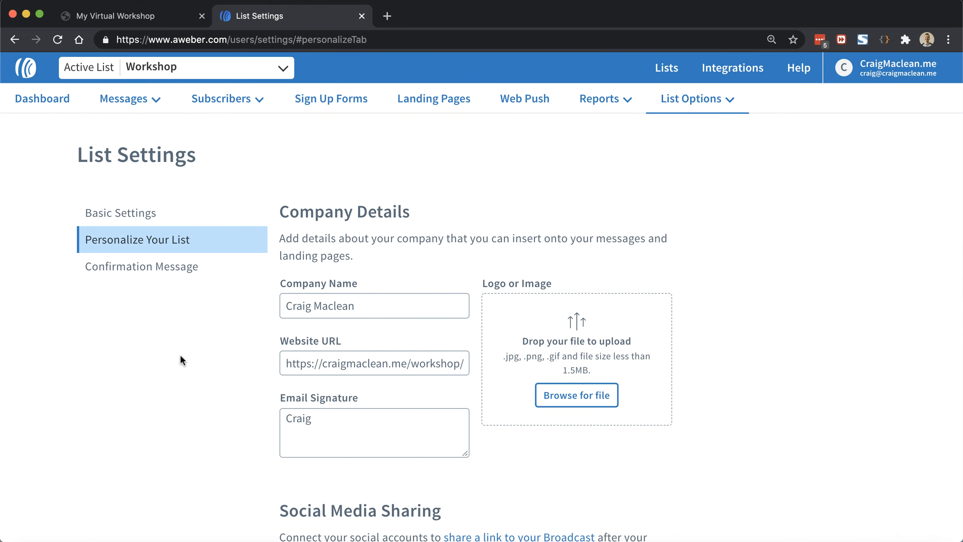
# Step: Switch off confirmations for AWeber Sign Up Forms, confirm with Yes, and save the settings
pyautogui.click(177, 267)
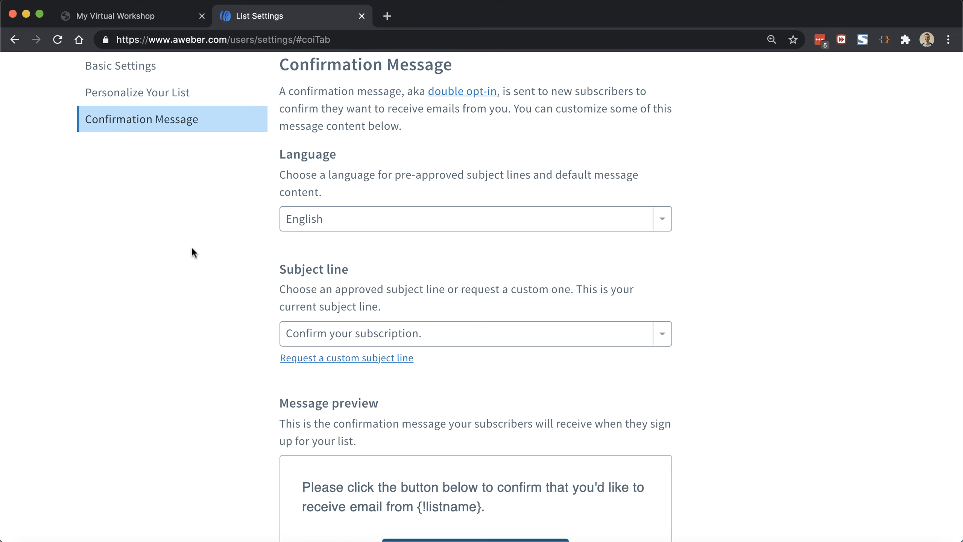
pyautogui.scroll(-2, 193, 299)
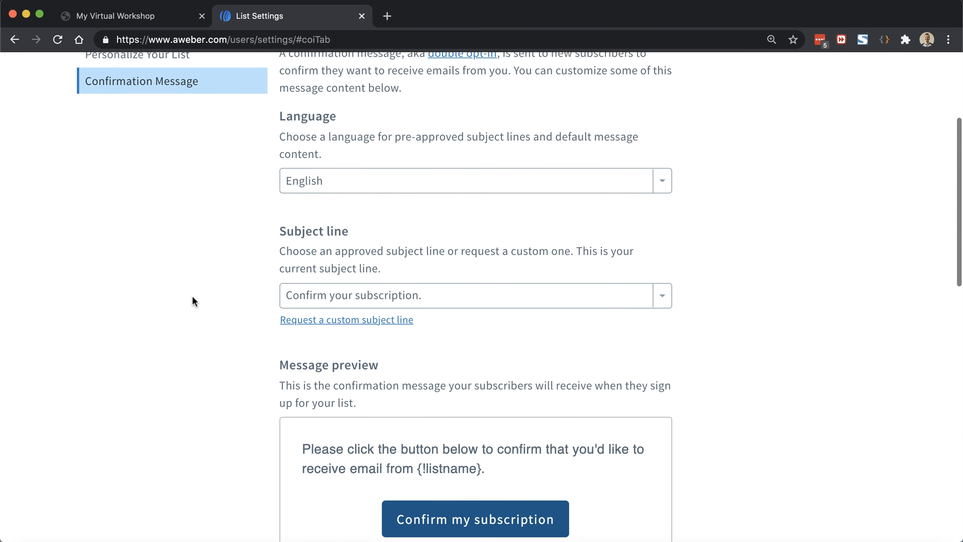
pyautogui.scroll(-12, 191, 294)
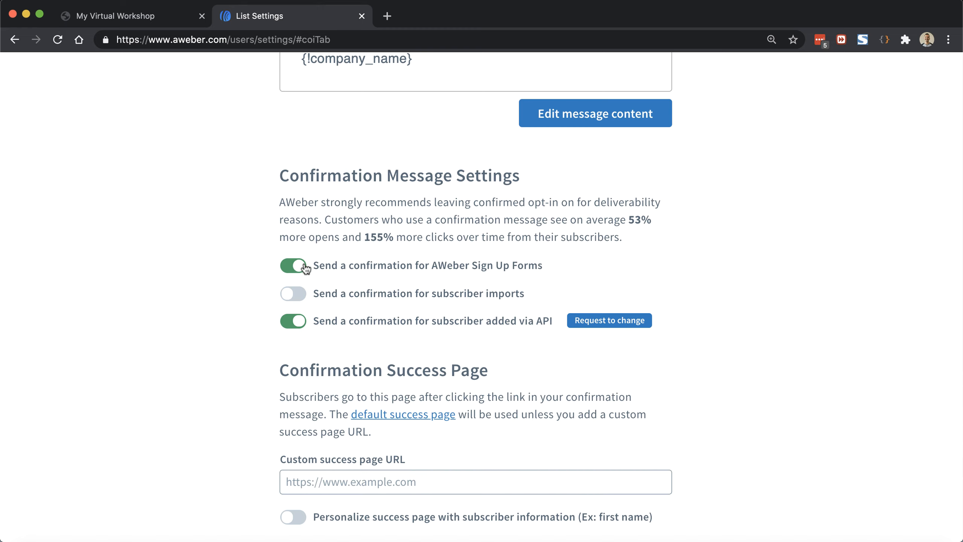
pyautogui.click(293, 266)
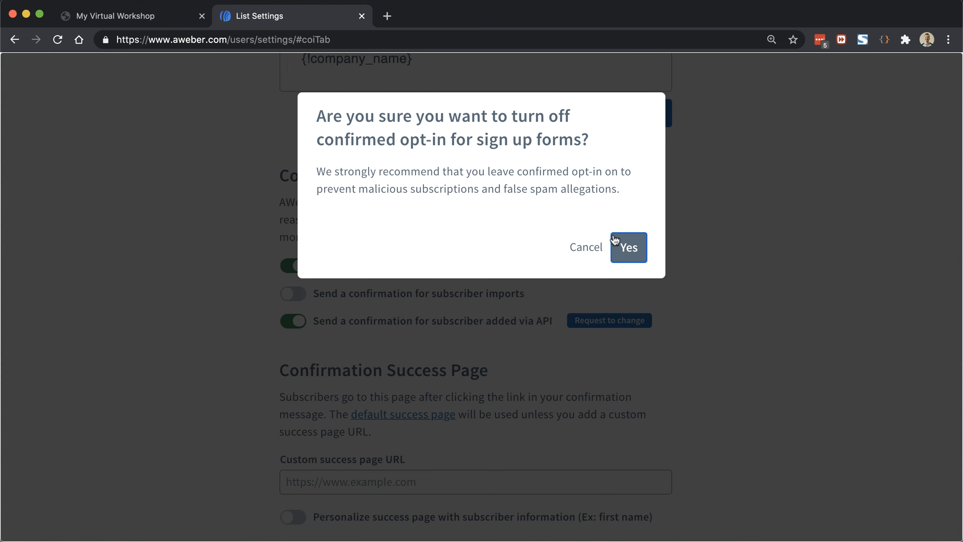
pyautogui.click(633, 247)
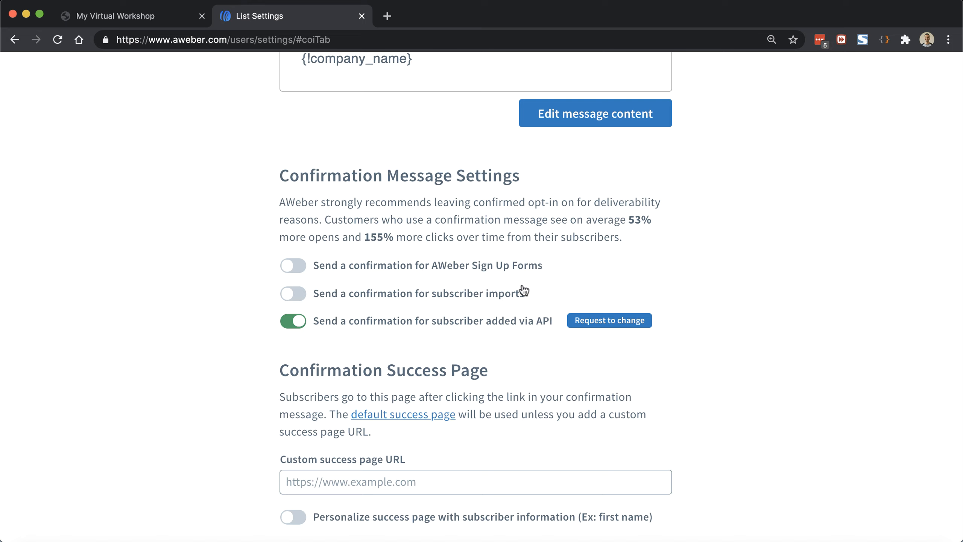
pyautogui.moveTo(586, 323); pyautogui.dragTo(549, 322)
pyautogui.scroll(-3, 436, 326)
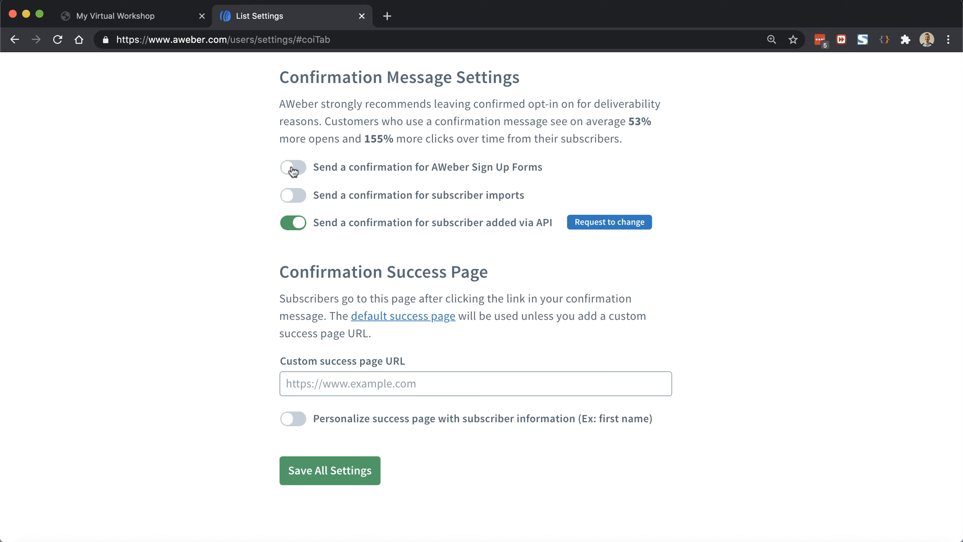
pyautogui.click(310, 468)
pyautogui.scroll(14, 311, 471)
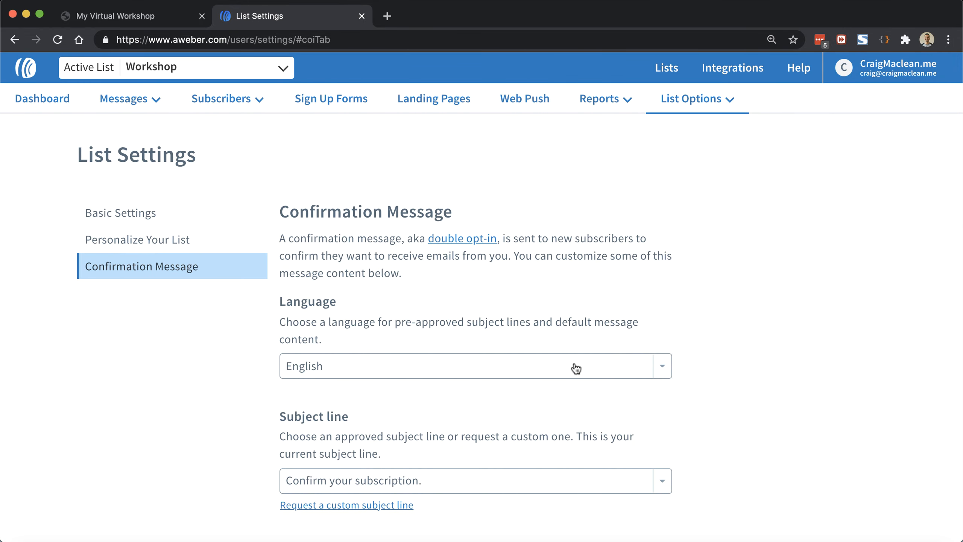
# Step: Add and save a 'Workshop Date' custom field, then go to Sign Up Forms
pyautogui.click(699, 99)
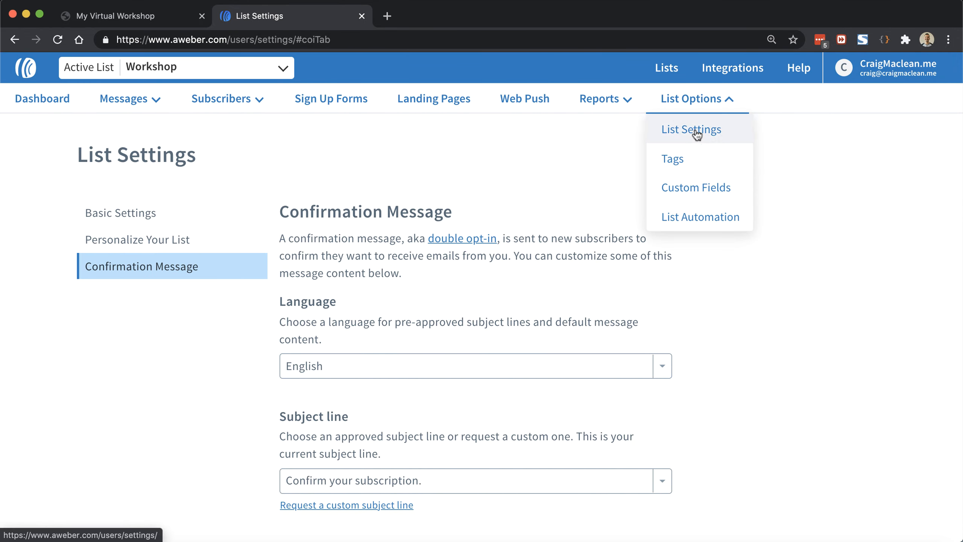
pyautogui.click(688, 187)
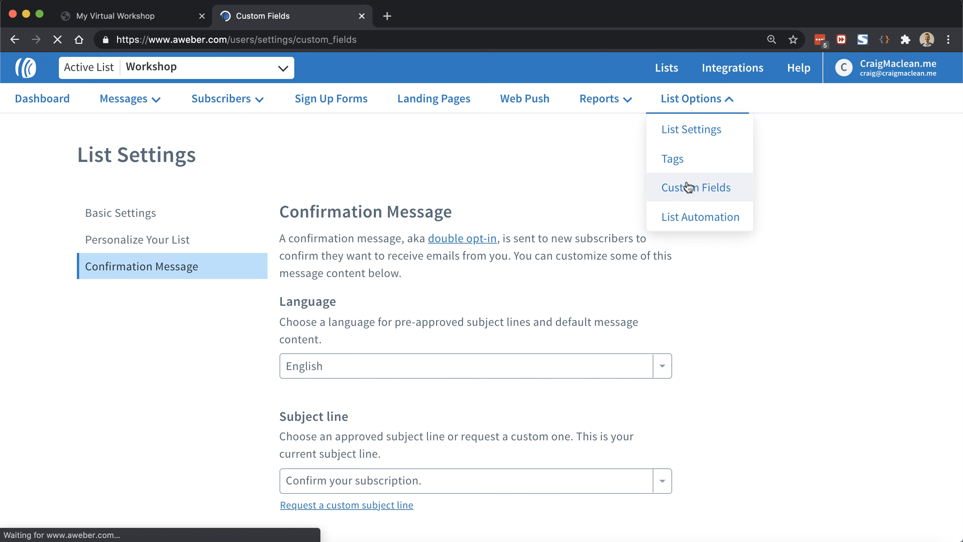
pyautogui.click(228, 276)
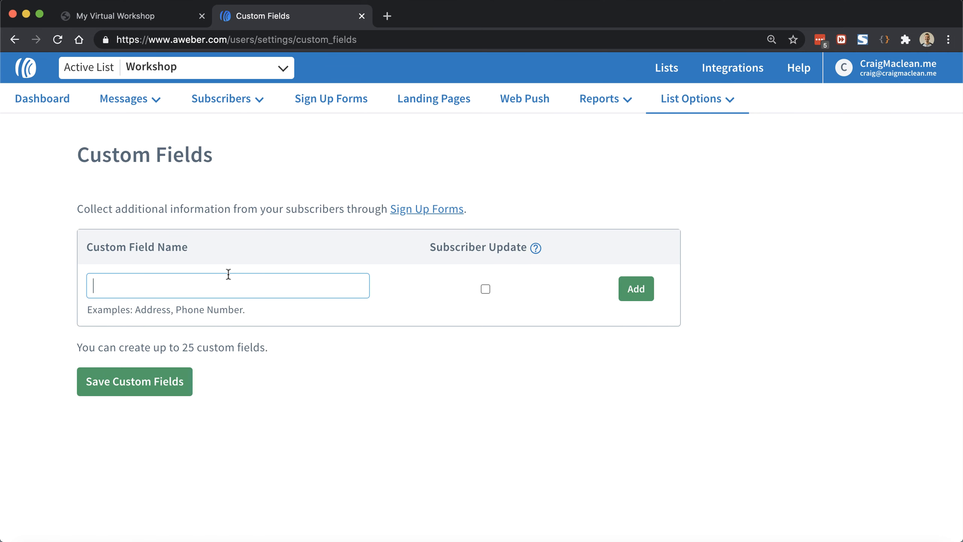
pyautogui.write('Workshop Date')
pyautogui.click(627, 287)
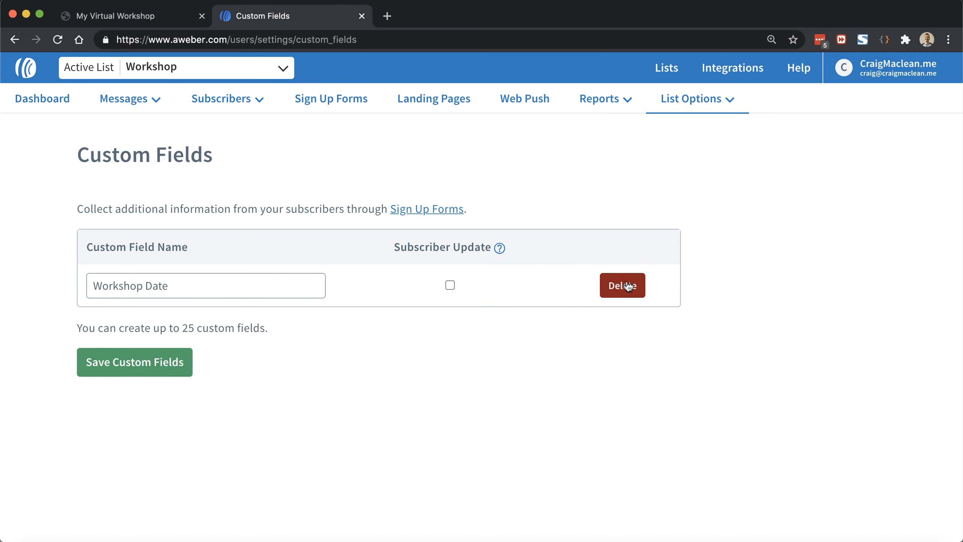
pyautogui.click(169, 422)
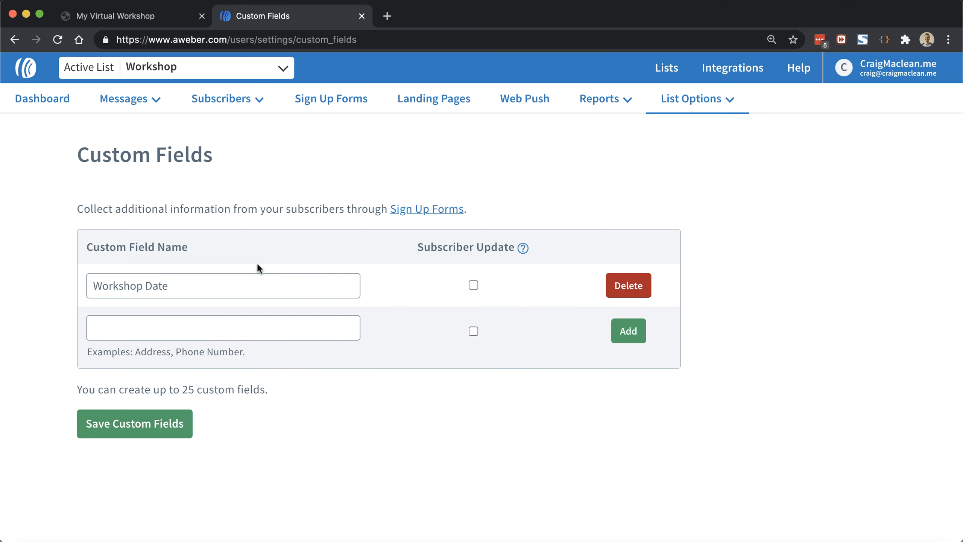
pyautogui.click(330, 101)
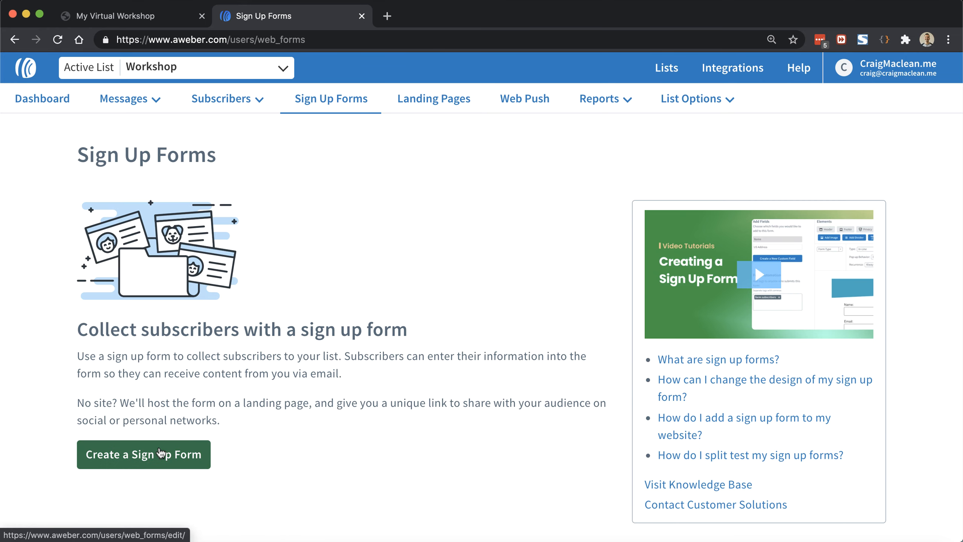
# Step: Create a new sign up form from the Simple template: a 418 px in-line form with Name, Email and Submit
pyautogui.click(160, 453)
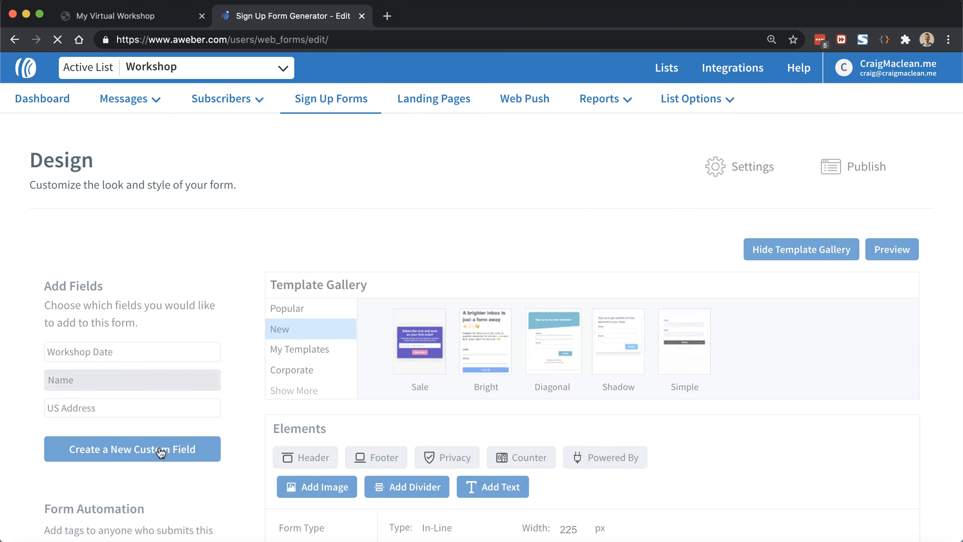
pyautogui.scroll(-2, 279, 220)
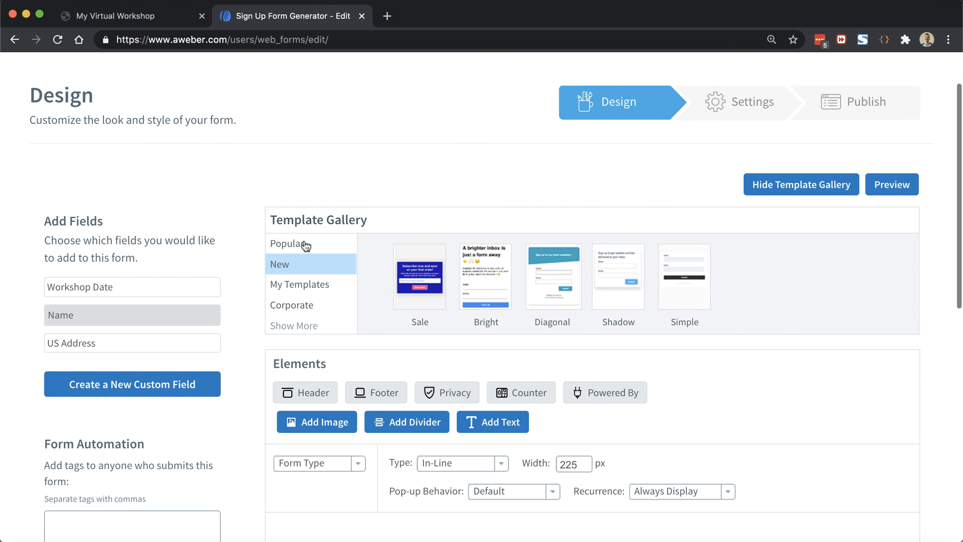
pyautogui.scroll(-3, 419, 153)
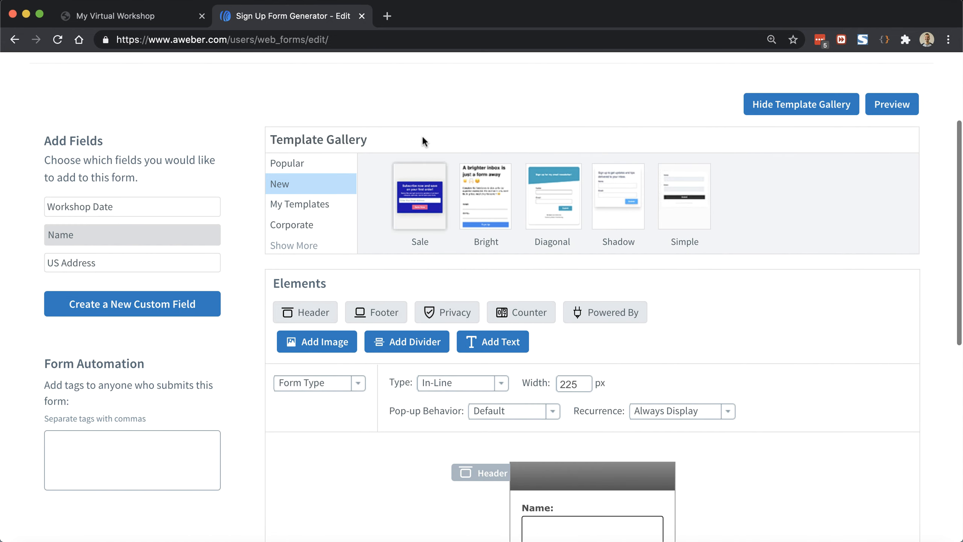
pyautogui.click(675, 193)
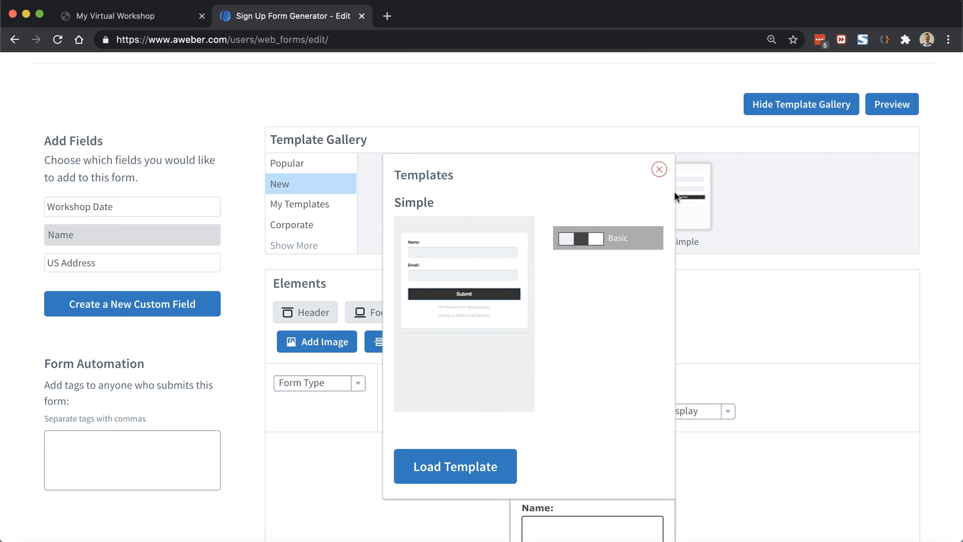
pyautogui.click(498, 455)
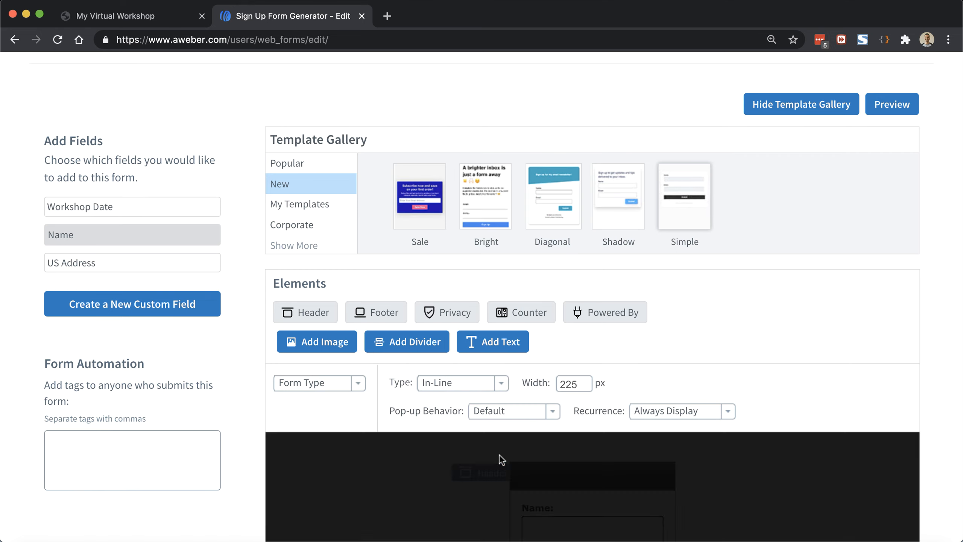
pyautogui.scroll(-2, 667, 208)
pyautogui.scroll(-5, 668, 208)
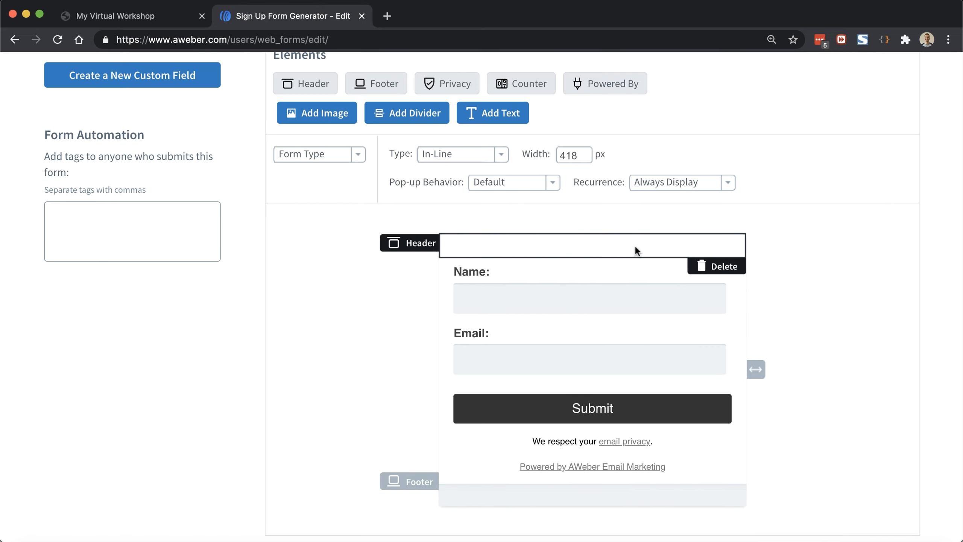
# Step: Compare the form against the registration popup on the workshop landing page
pyautogui.click(159, 20)
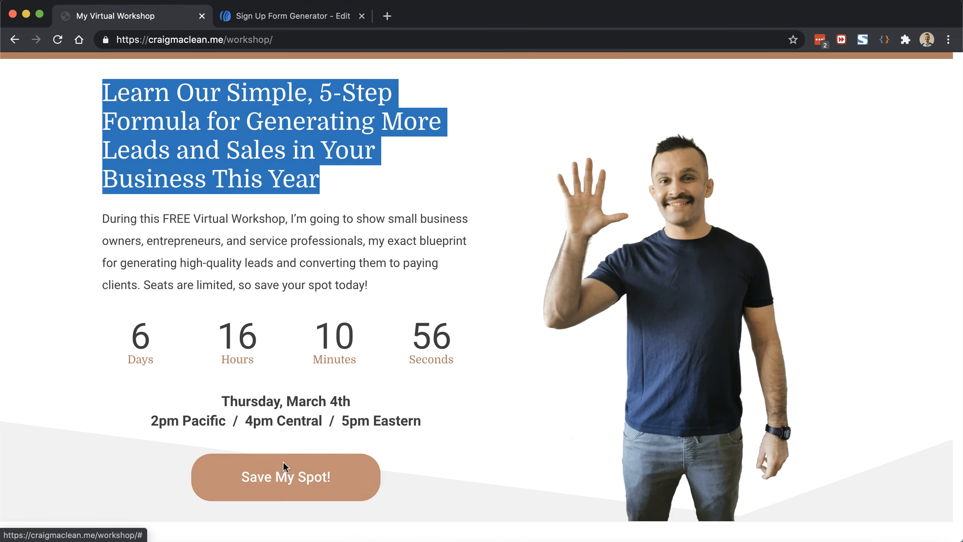
pyautogui.click(283, 462)
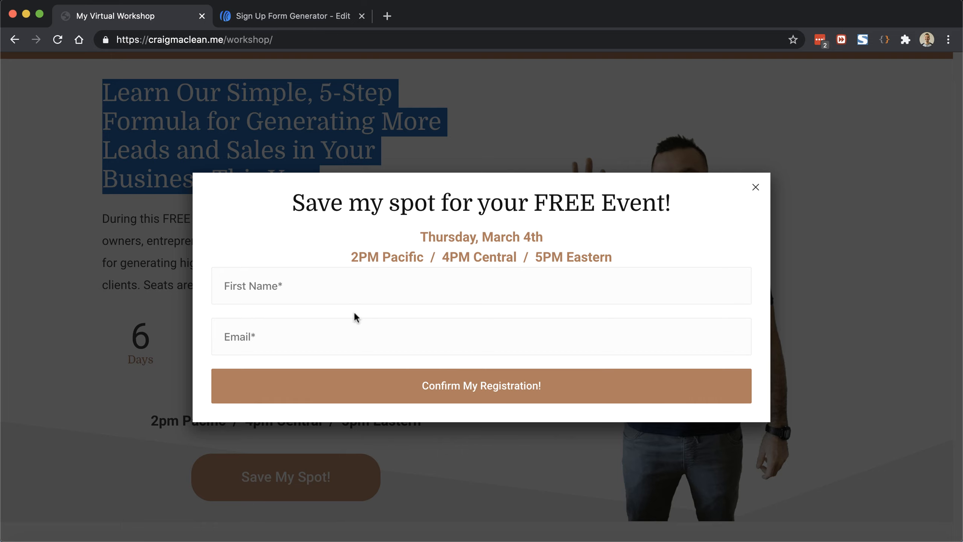
pyautogui.click(312, 16)
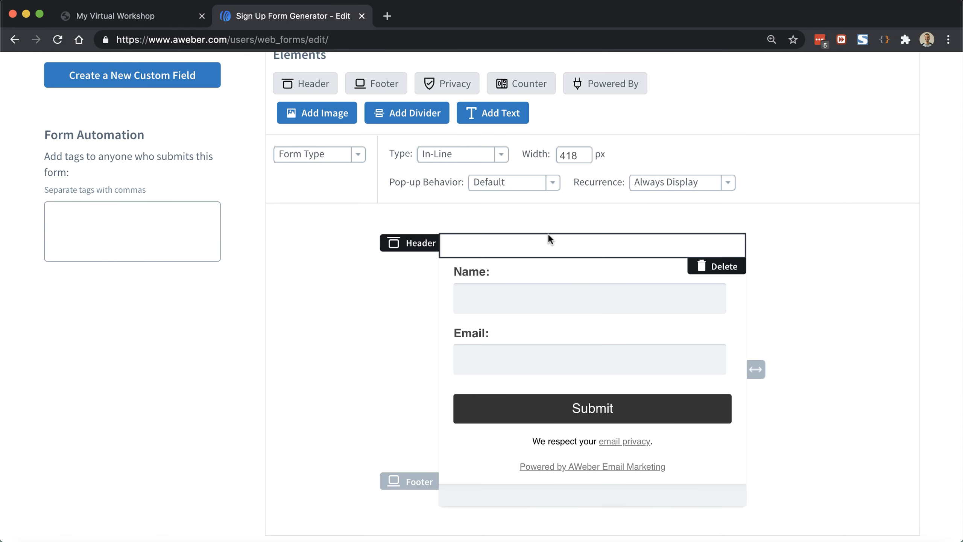
# Step: Delete the empty header, empty footer and Powered by AWeber line from the form
pyautogui.click(712, 266)
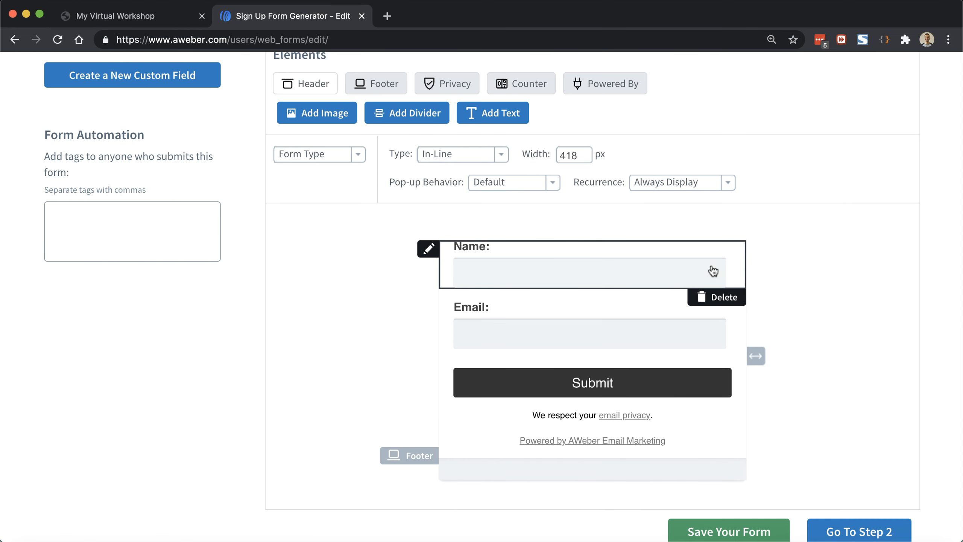
pyautogui.moveTo(690, 445)
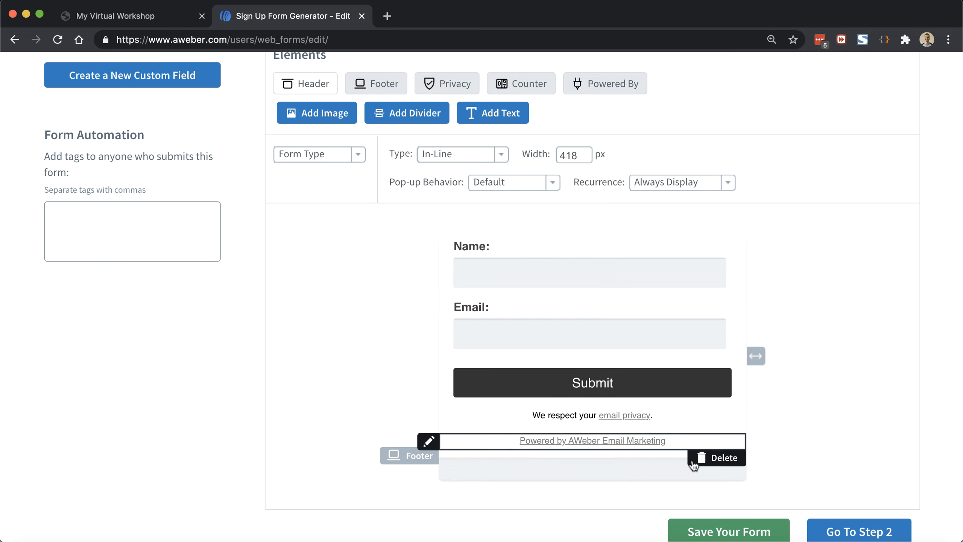
pyautogui.click(721, 463)
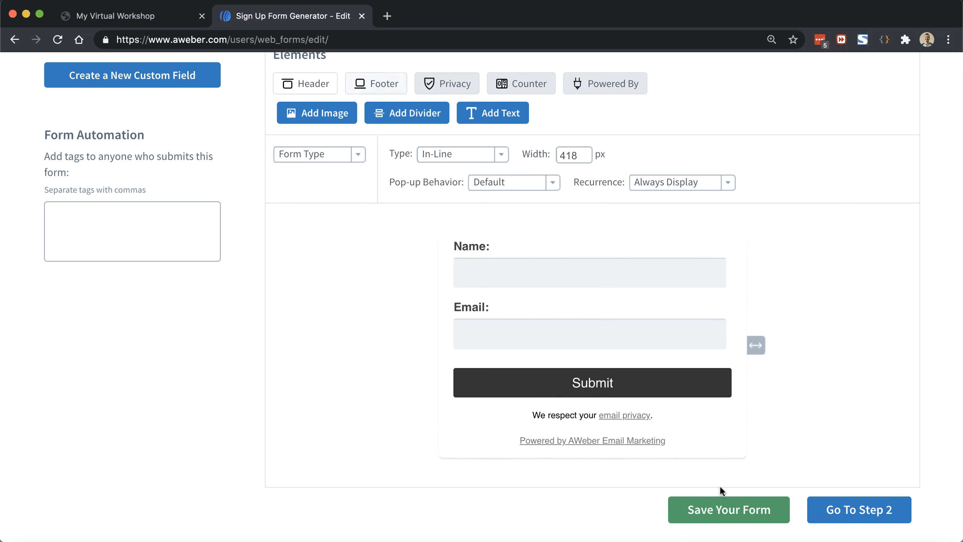
pyautogui.moveTo(641, 446)
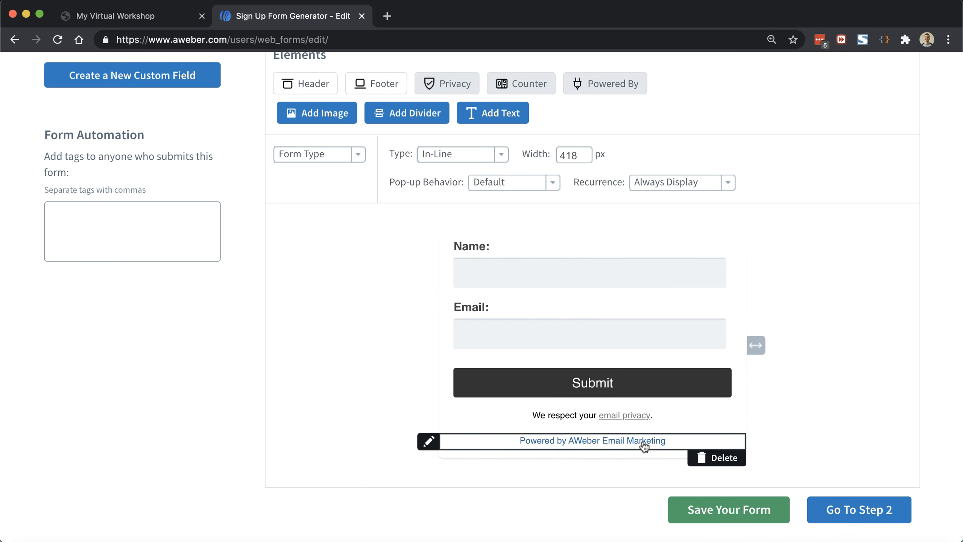
pyautogui.click(722, 459)
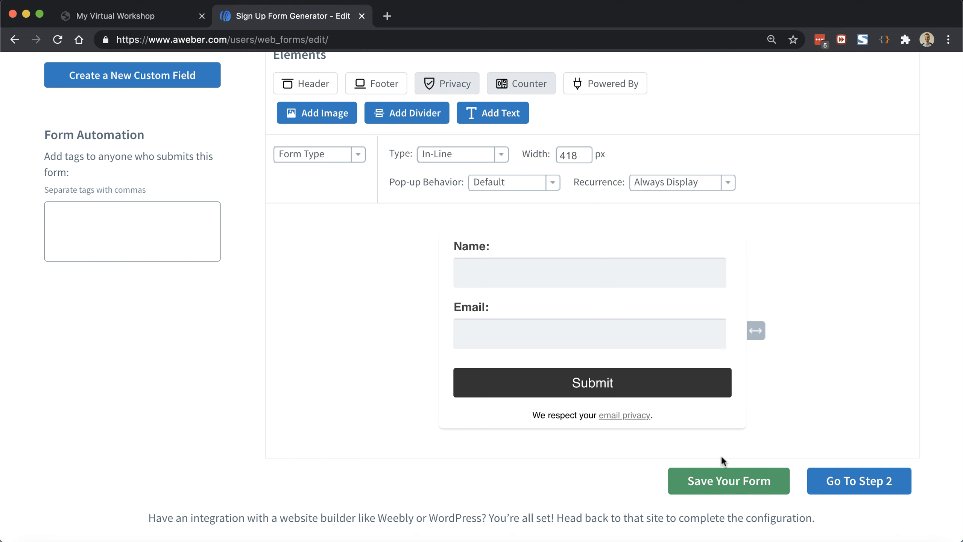
pyautogui.moveTo(584, 415)
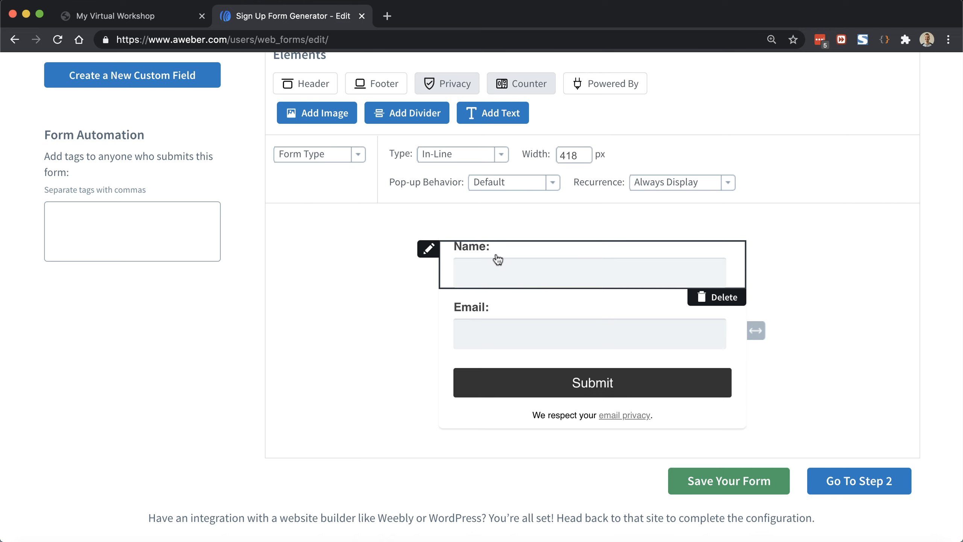
# Step: Clear the Name field's label, set its in-field prompt to 'First Name*', and save
pyautogui.click(500, 275)
pyautogui.click(501, 274)
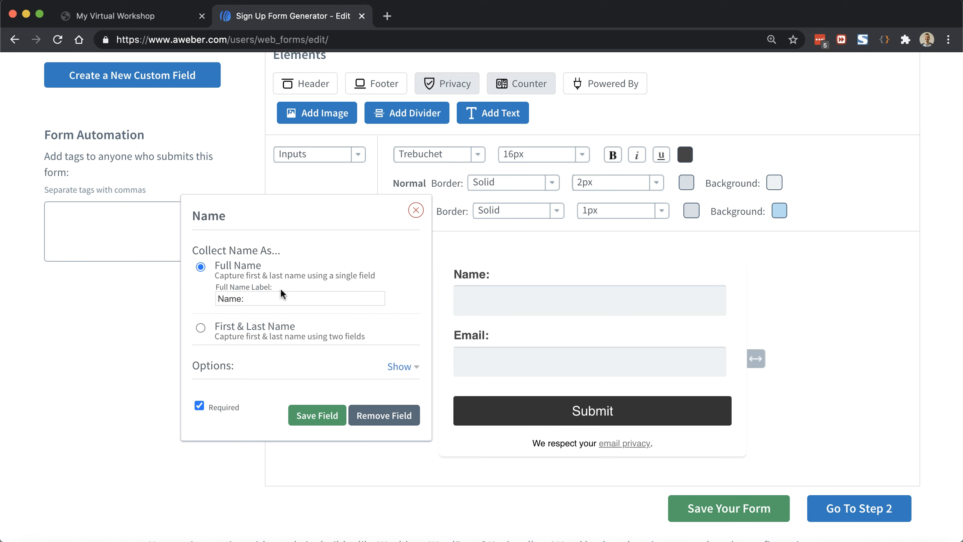
pyautogui.moveTo(276, 297); pyautogui.dragTo(218, 297)
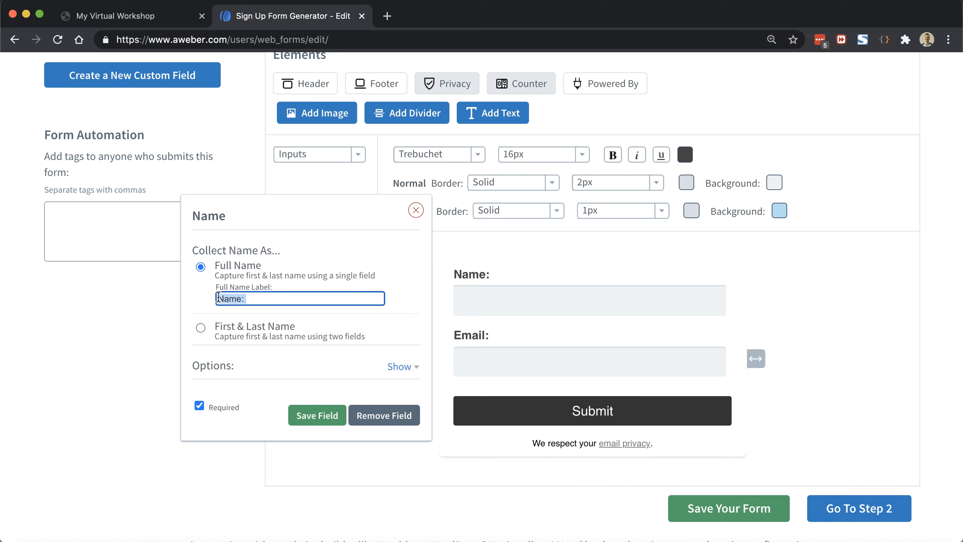
pyautogui.press('BackSpace')
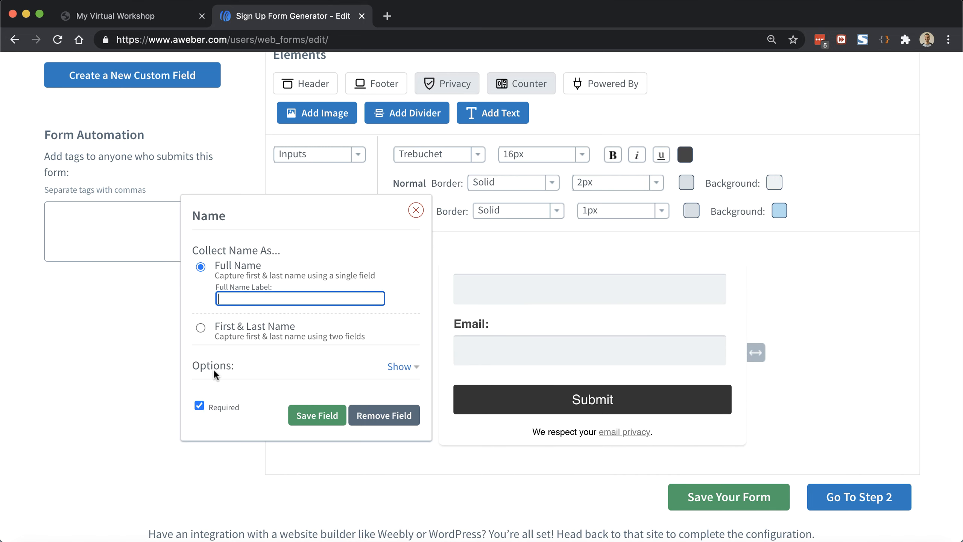
pyautogui.click(390, 368)
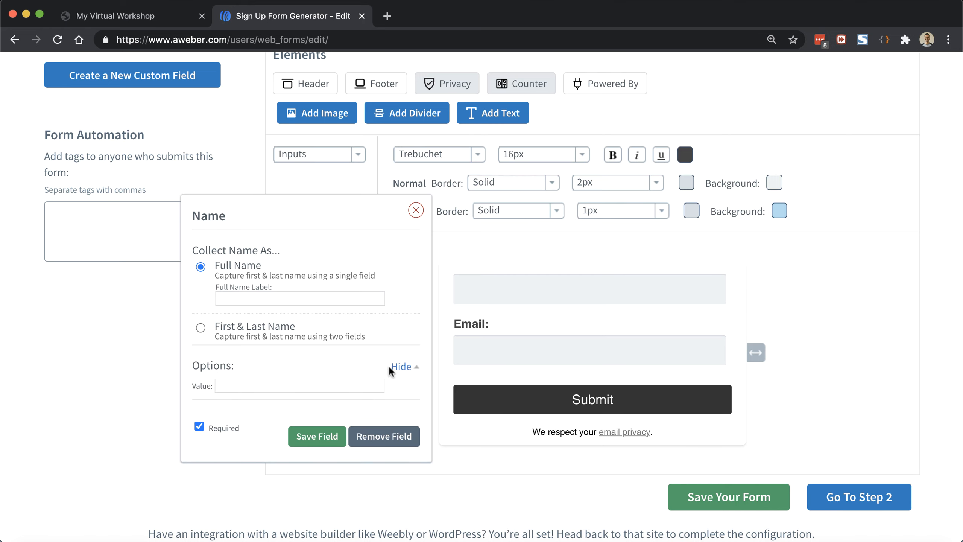
pyautogui.click(363, 386)
pyautogui.write('Firs')
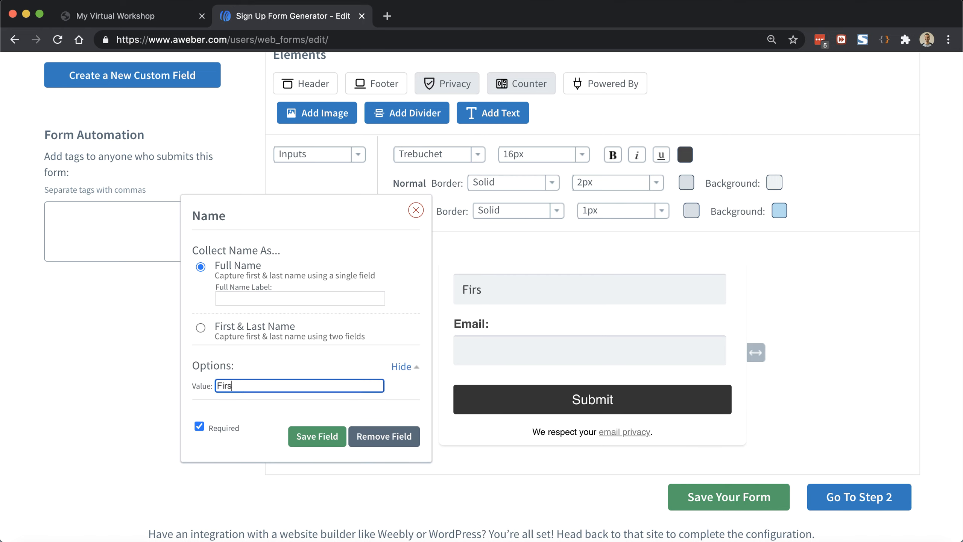
pyautogui.write('t Name*')
pyautogui.click(324, 437)
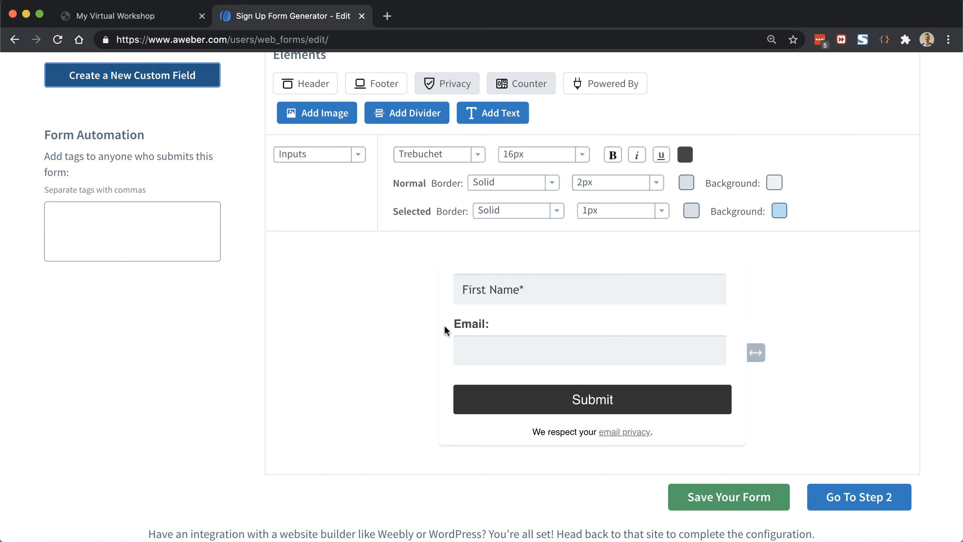
# Step: Clear the Email field's label, set its in-field prompt to 'Email*', and save
pyautogui.click(517, 326)
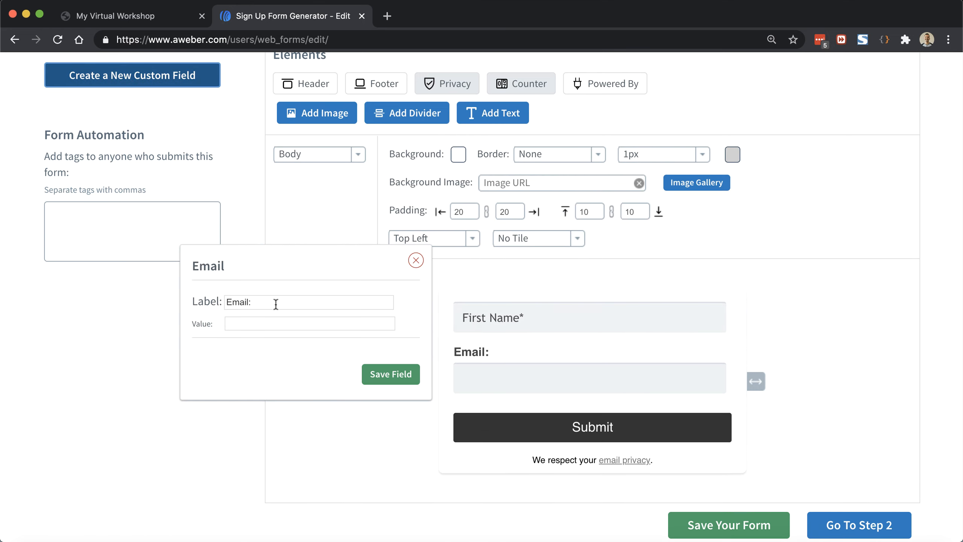
pyautogui.click(276, 302)
pyautogui.press('BackSpace')
pyautogui.press('BackSpace')
pyautogui.press('super+a')
pyautogui.press('super+c')
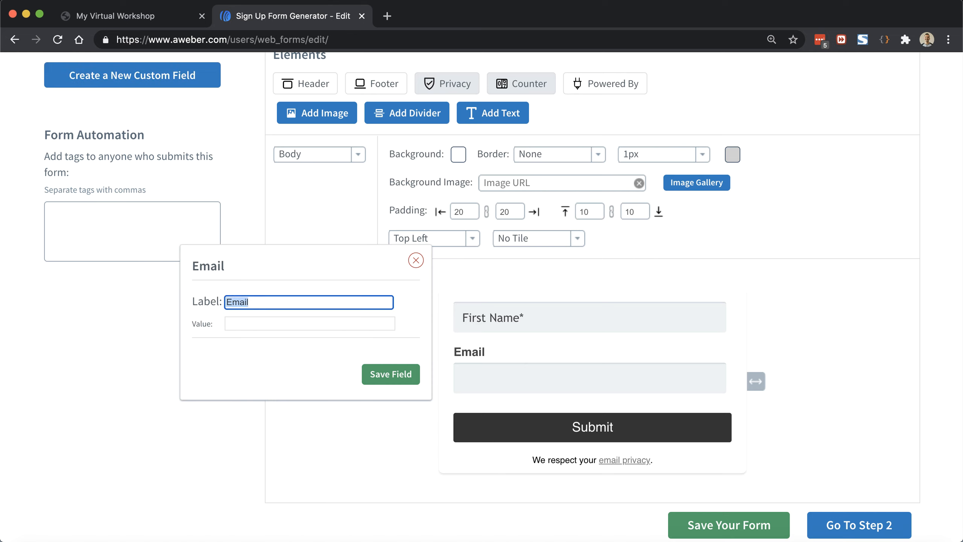
pyautogui.press('BackSpace')
pyautogui.press('Tab')
pyautogui.press('super+v')
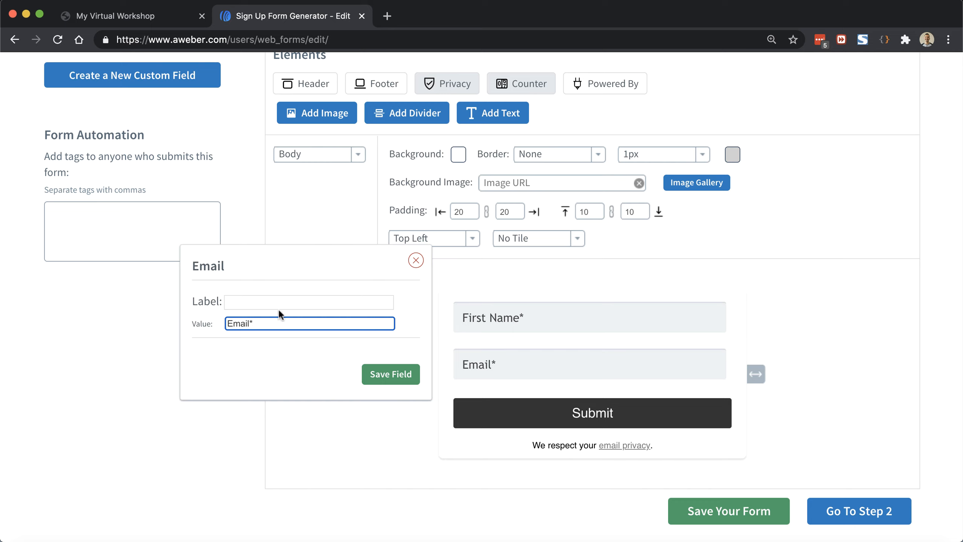
pyautogui.click(375, 376)
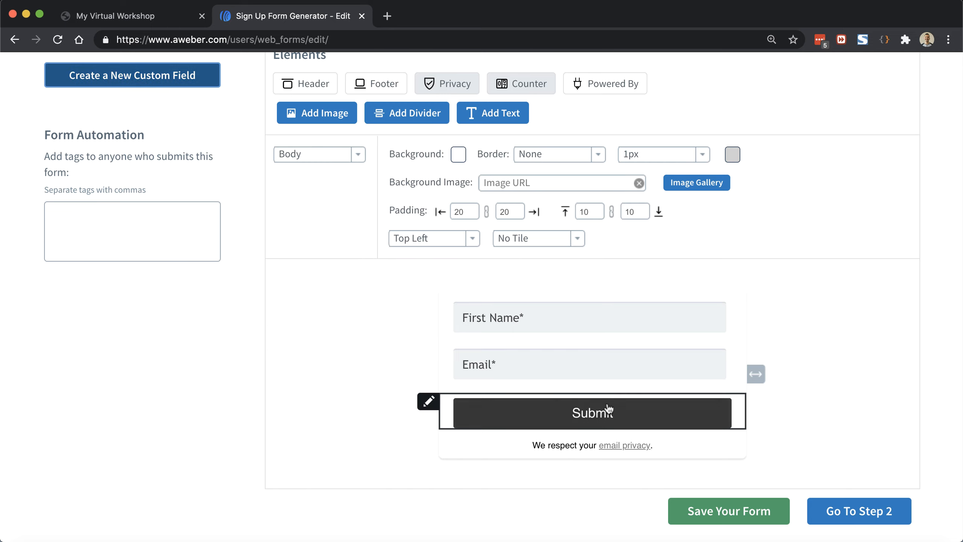
# Step: Change the submit button text to 'Confirm My Registration!'
pyautogui.click(475, 411)
pyautogui.doubleClick(343, 377)
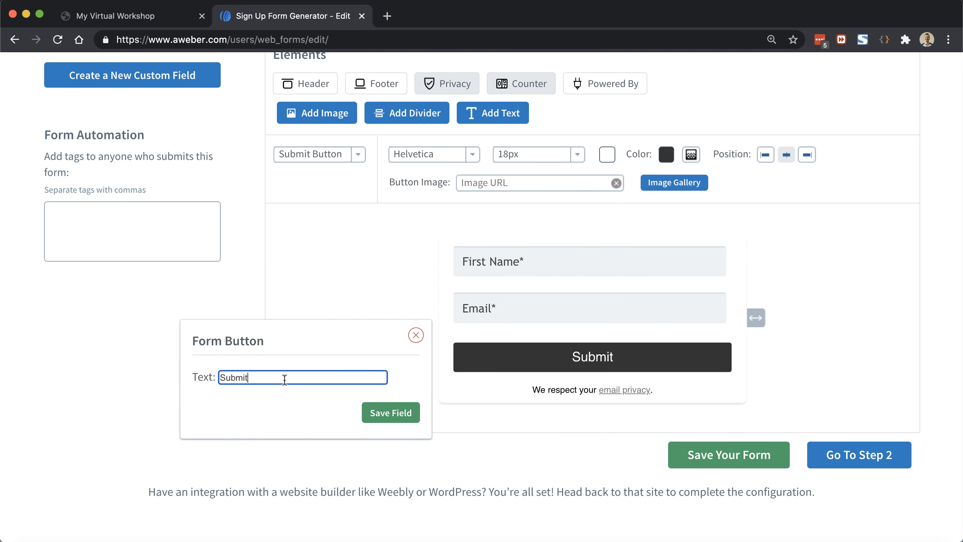
pyautogui.write('Con')
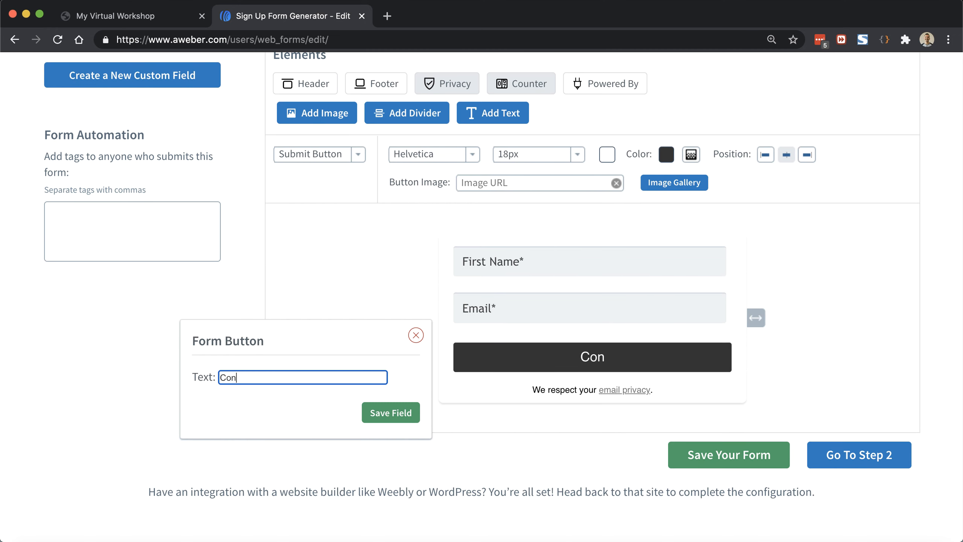
pyautogui.write('firm My R')
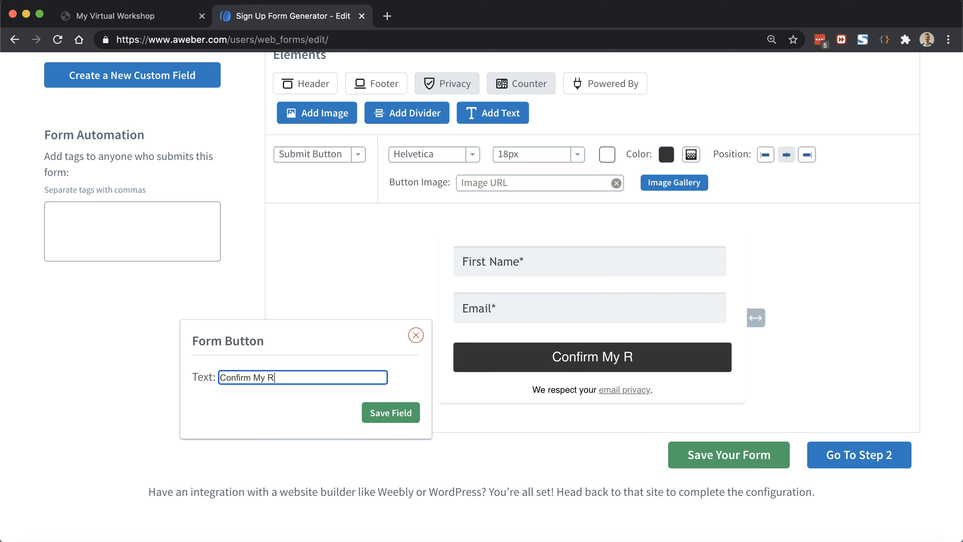
pyautogui.write('egistration!')
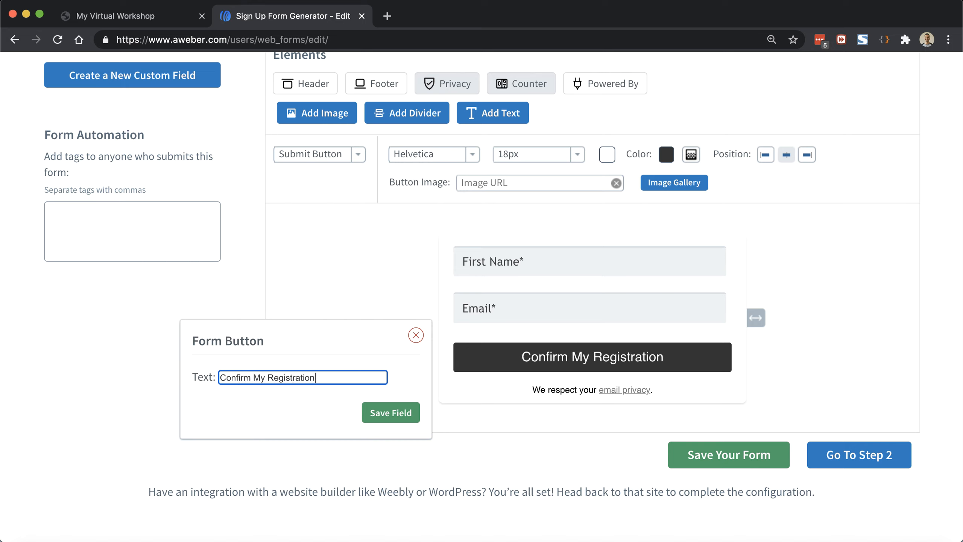
pyautogui.click(368, 412)
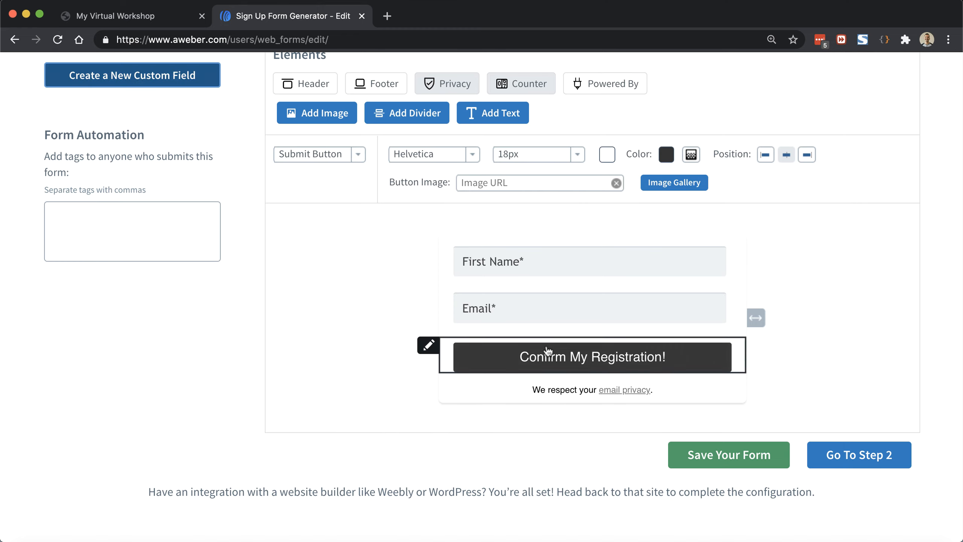
# Step: Check the workshop popup's colours, then set the submit button colour to hex B57959
pyautogui.click(113, 15)
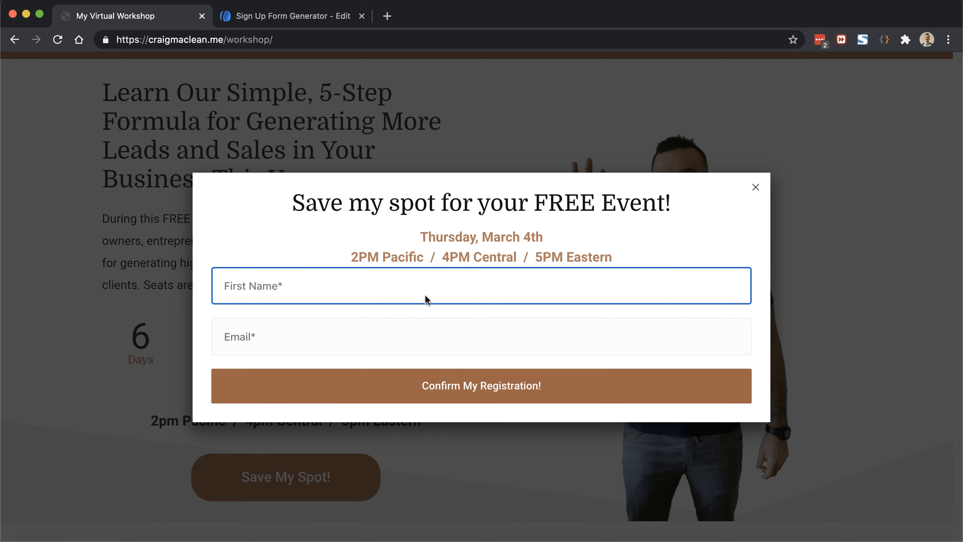
pyautogui.click(324, 16)
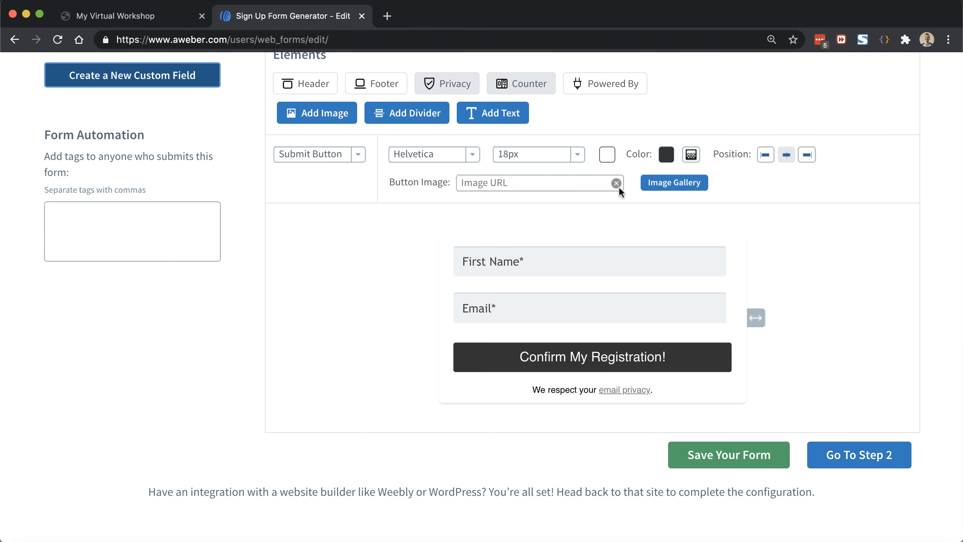
pyautogui.click(667, 156)
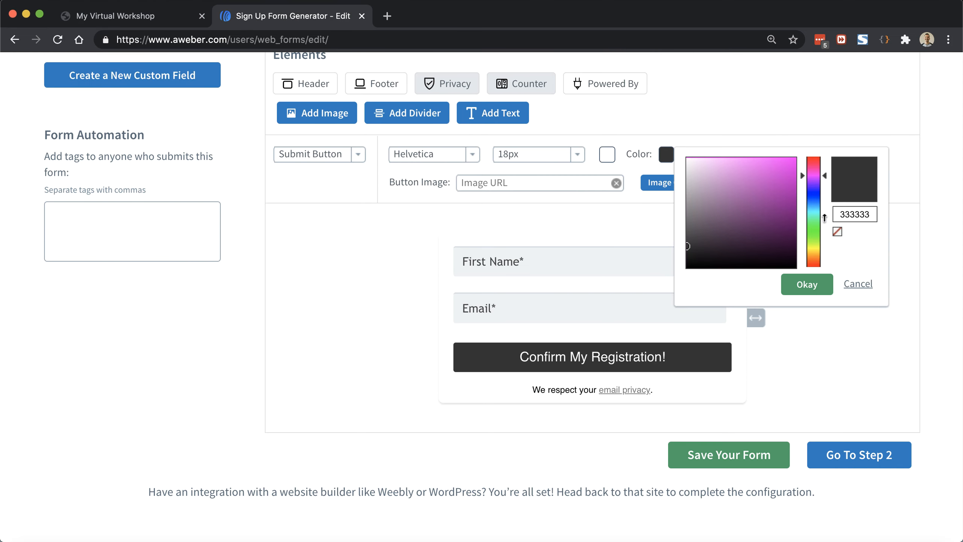
pyautogui.doubleClick(869, 215)
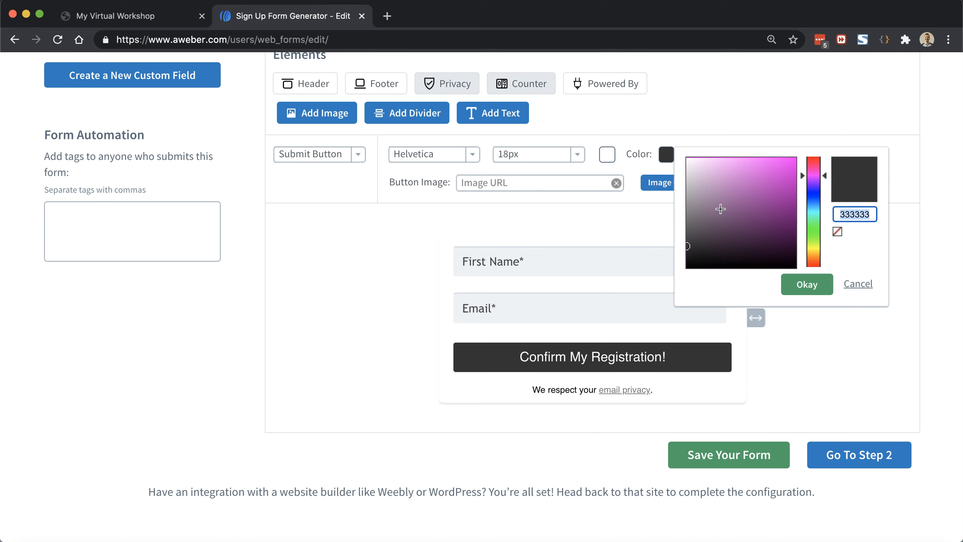
pyautogui.moveTo(745, 207)
pyautogui.mouseDown()
pyautogui.moveTo(711, 198)
pyautogui.moveTo(733, 239)
pyautogui.mouseUp()
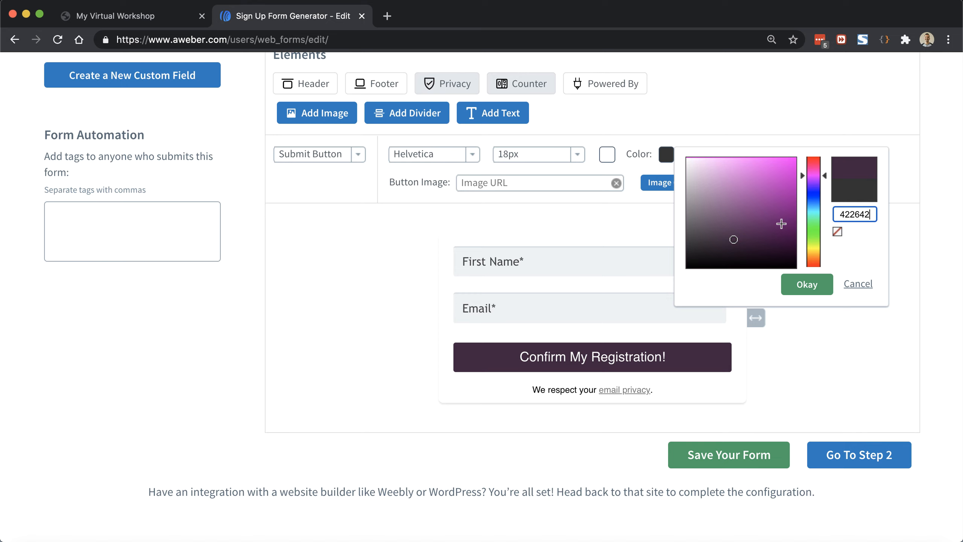
pyautogui.doubleClick(870, 214)
pyautogui.write('B57959')
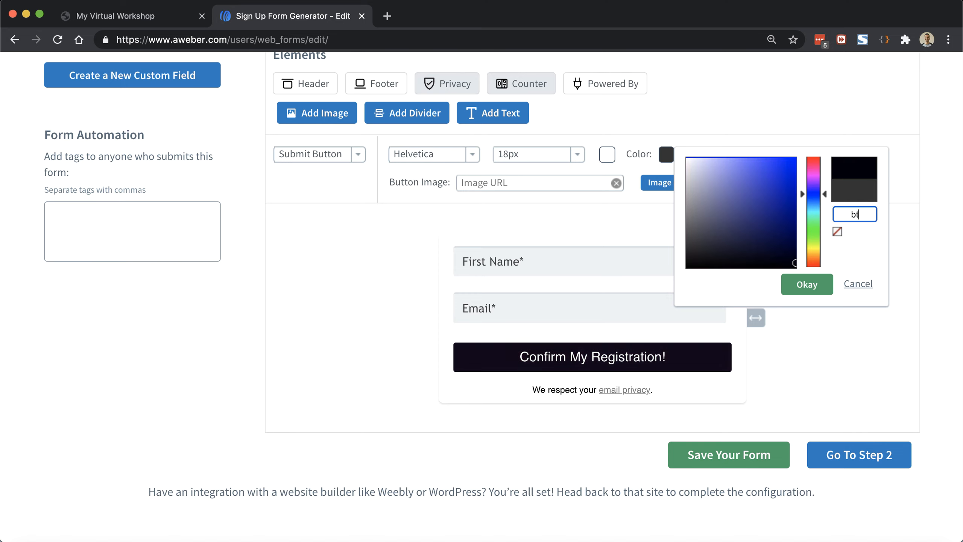
pyautogui.press('Tab')
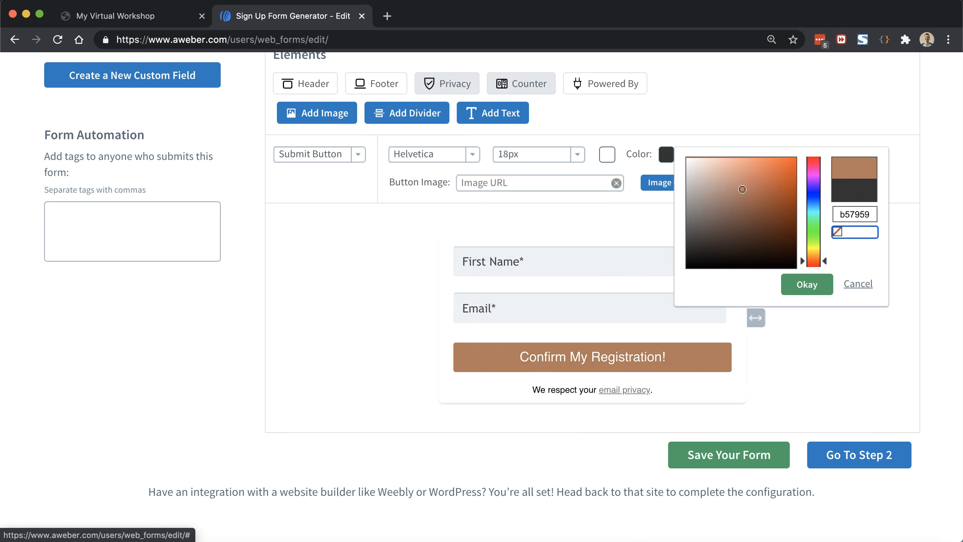
pyautogui.click(808, 284)
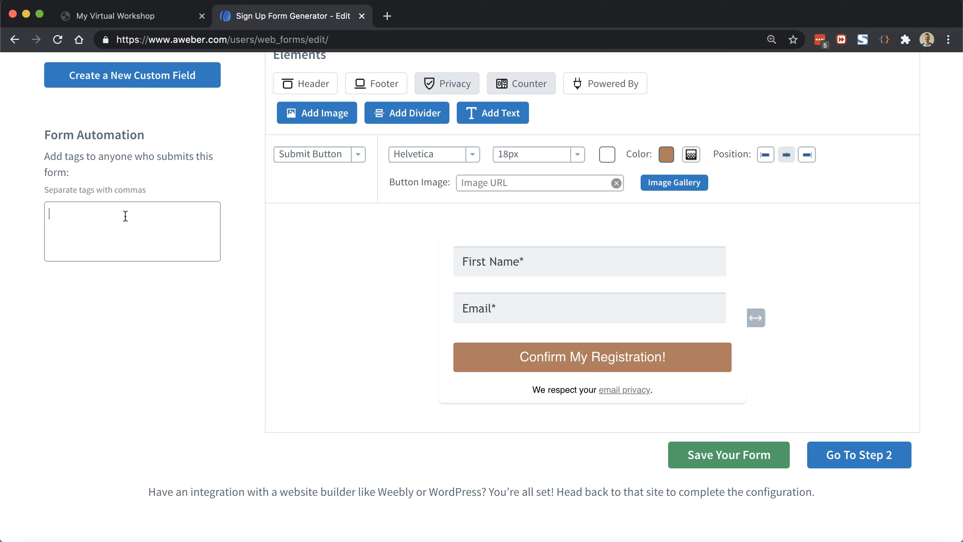
# Step: Add the tags 'workshop-registrant' and 'workshop-registrant-2021-03-04' in Form Automation
pyautogui.write('workshop-registrant')
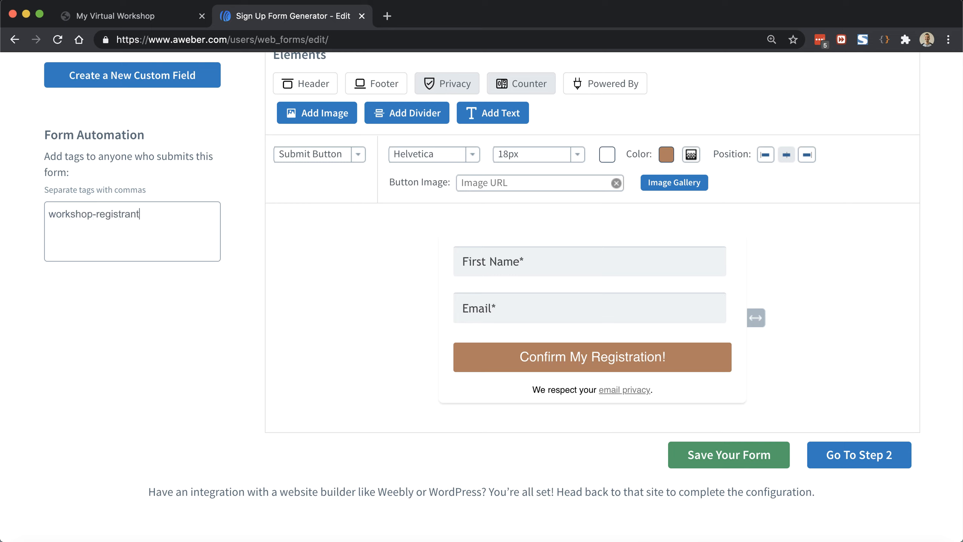
pyautogui.press('Return')
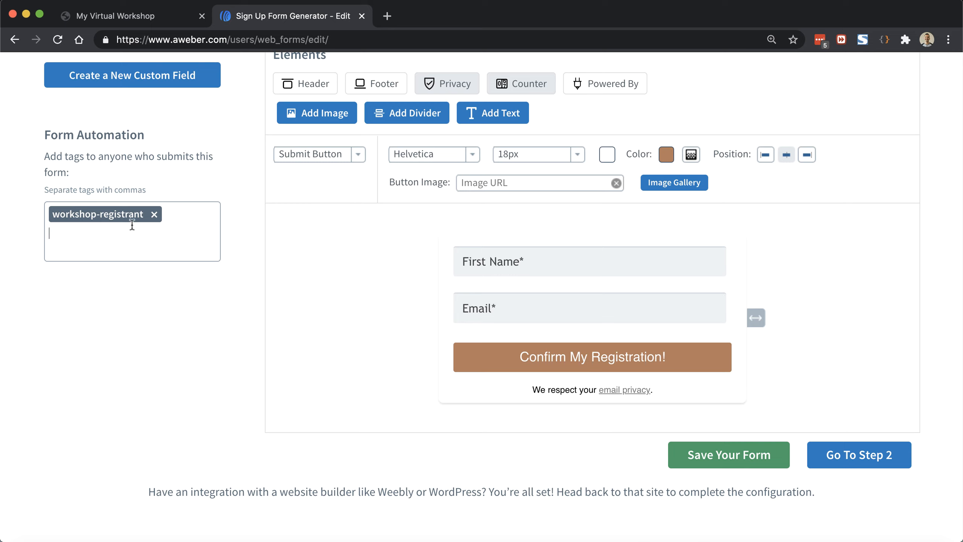
pyautogui.write('workshop-registrant')
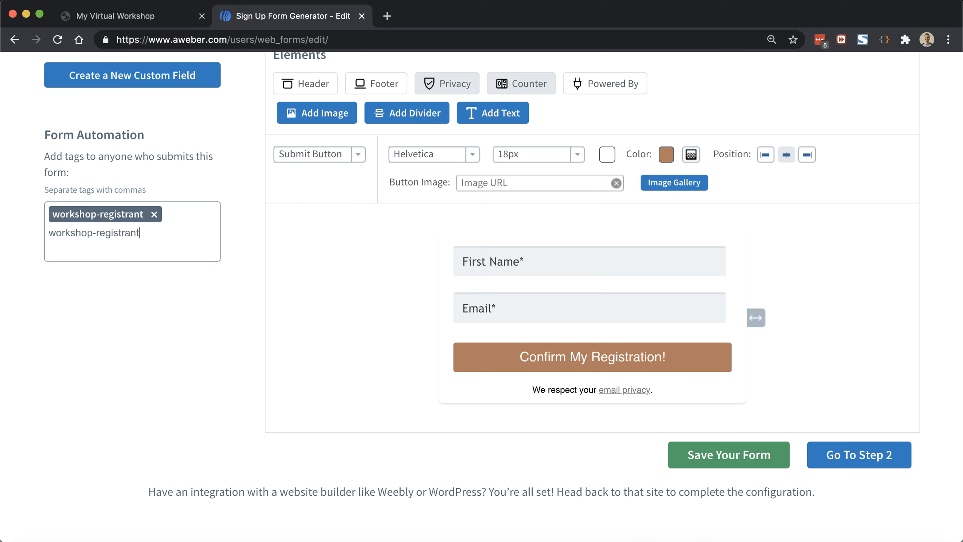
pyautogui.write('-2021-')
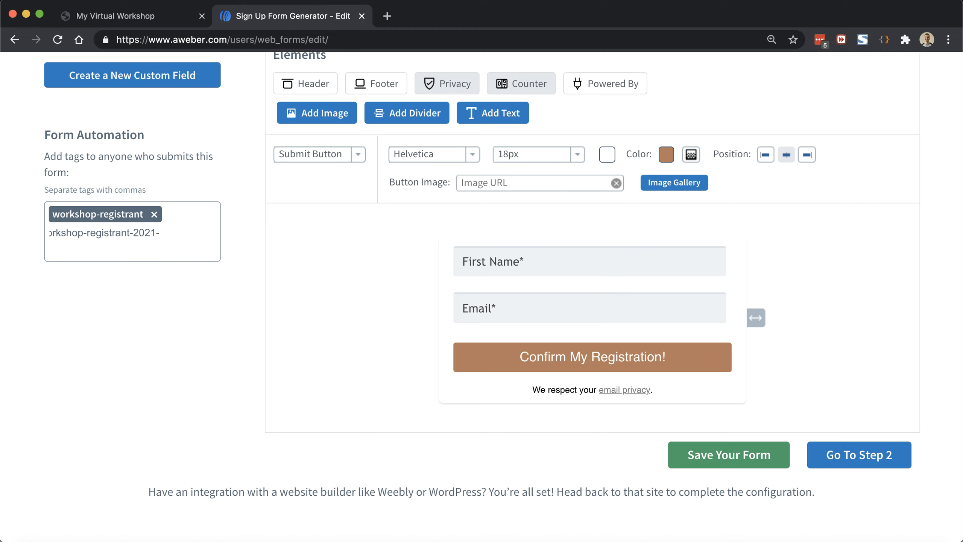
pyautogui.write('03-04')
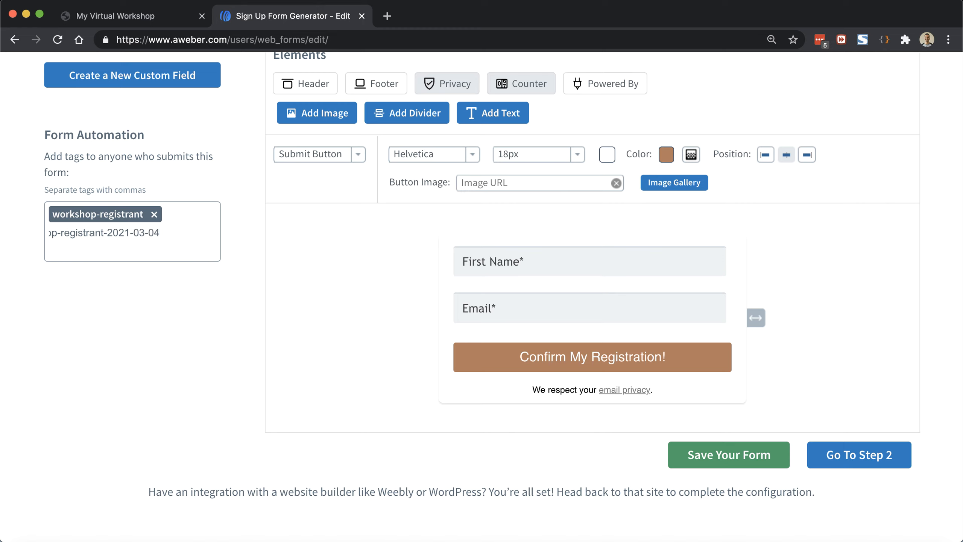
pyautogui.press('Return')
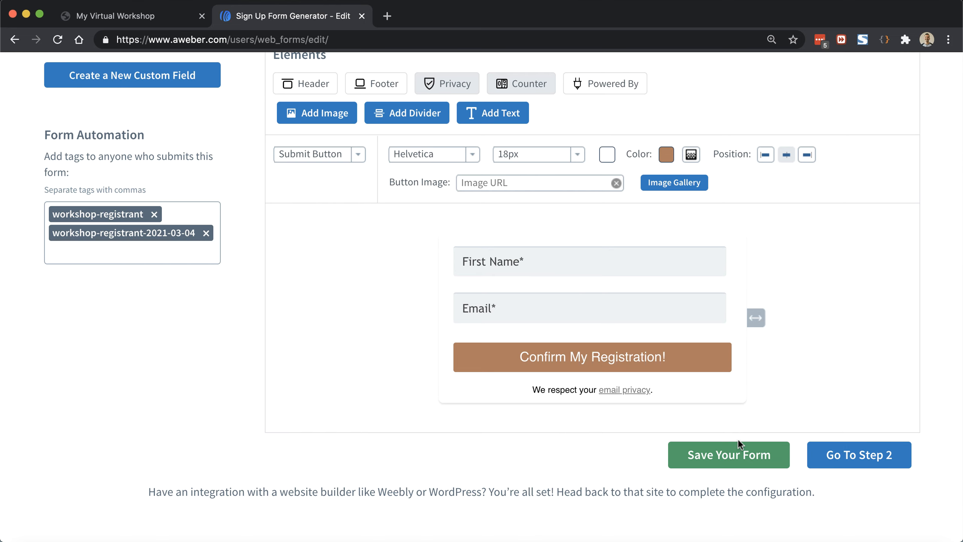
# Step: Save the form, then in Settings rename it from 'My Web Form' to 'Workshop Registration'
pyautogui.click(742, 457)
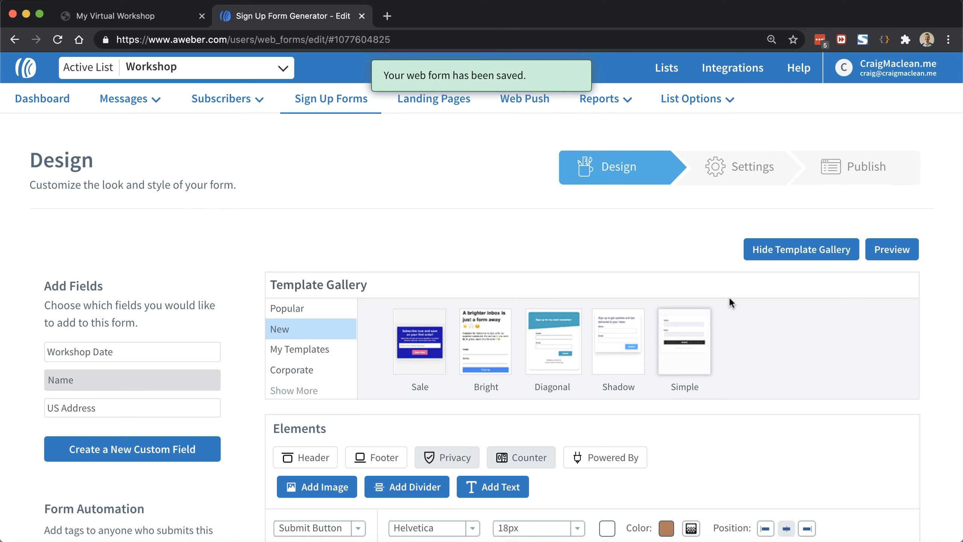
pyautogui.click(720, 175)
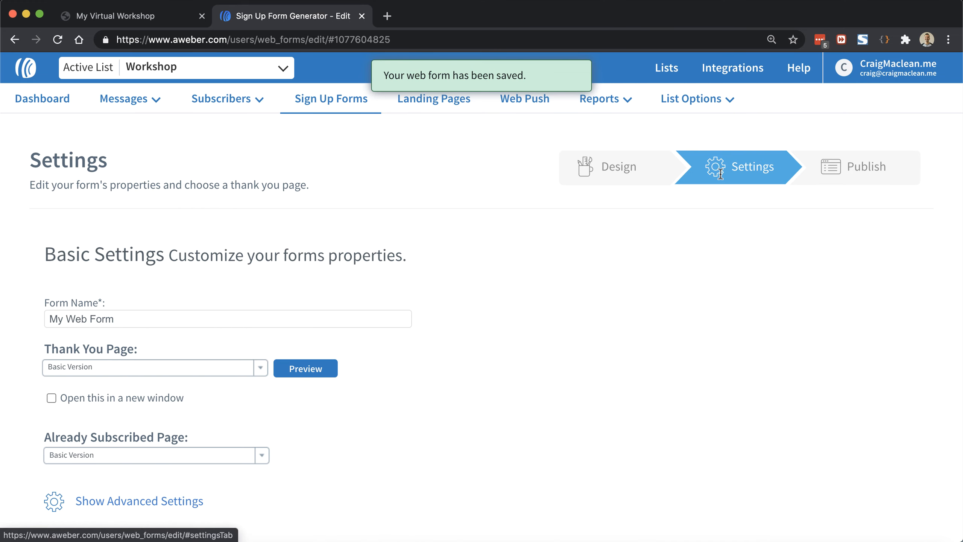
pyautogui.scroll(-3, 296, 232)
pyautogui.click(295, 227)
pyautogui.moveTo(260, 228); pyautogui.dragTo(27, 222)
pyautogui.write('Vi')
pyautogui.press('BackSpace')
pyautogui.press('BackSpace')
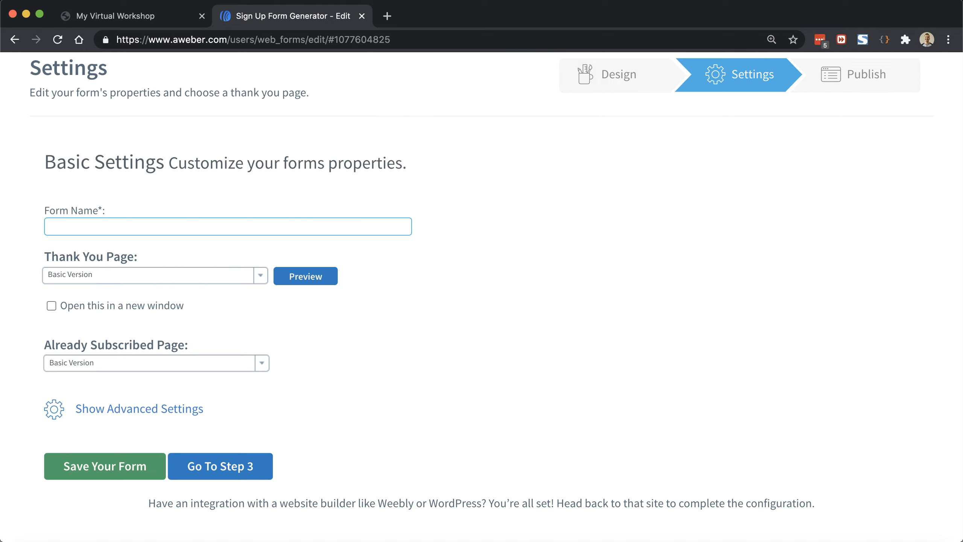
pyautogui.write('Workshop Registra')
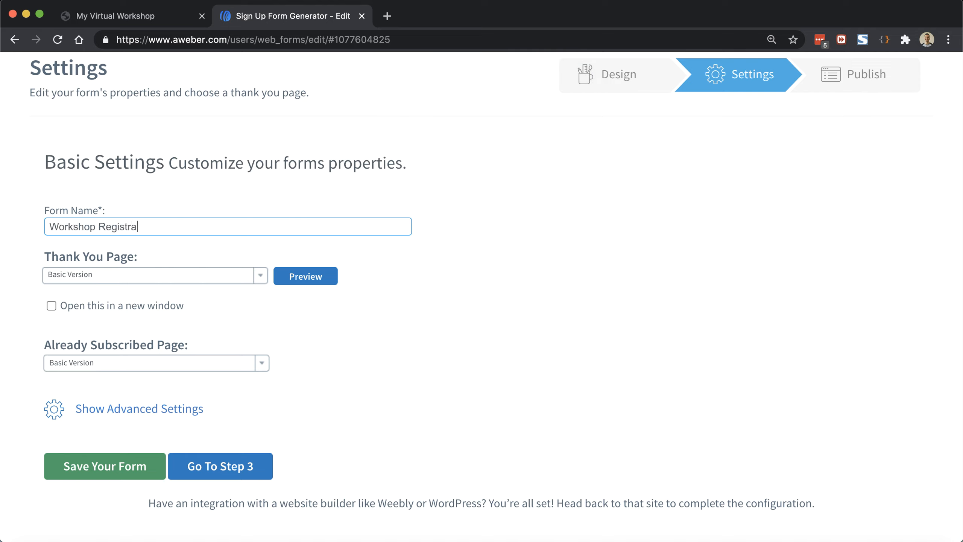
pyautogui.write('tion')
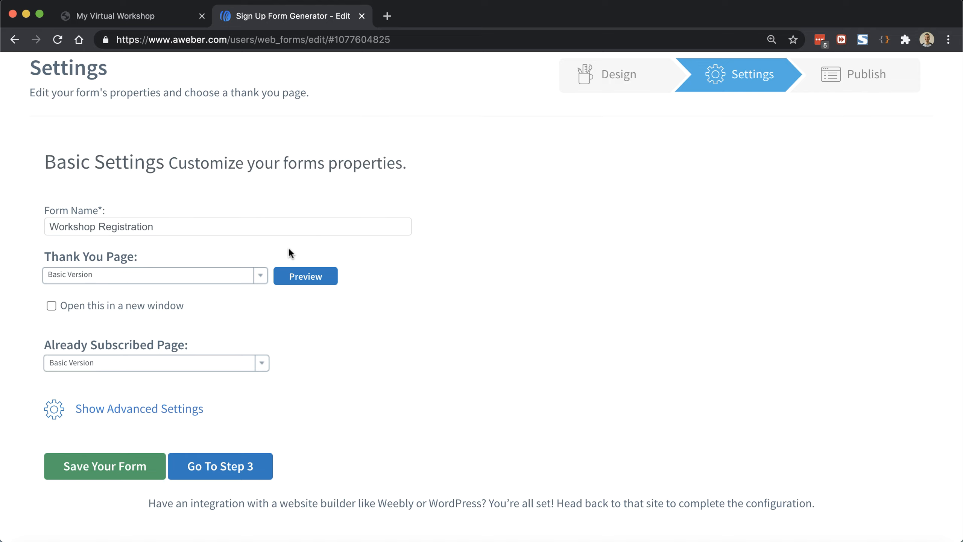
# Step: Preview the default thank-you page, then close the workshop page's registration popup
pyautogui.click(301, 280)
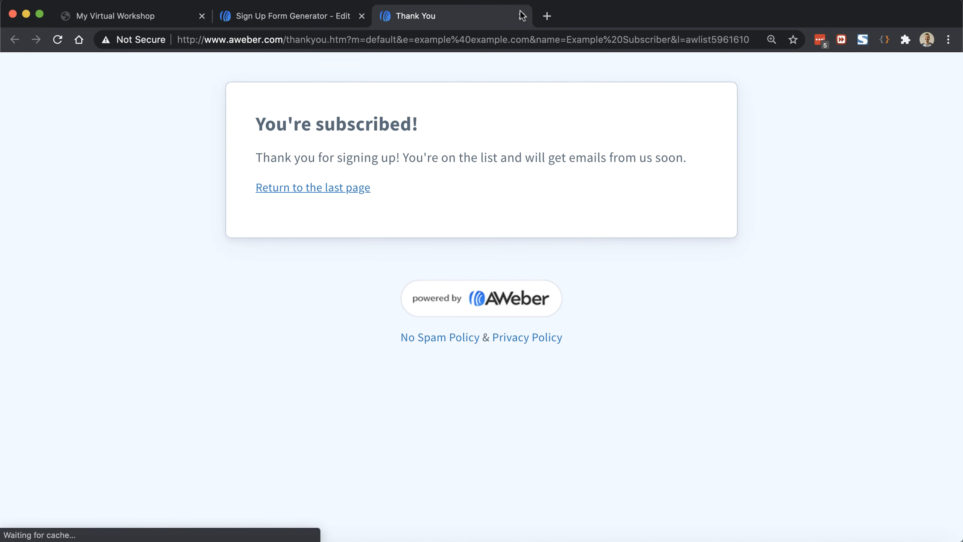
pyautogui.click(522, 15)
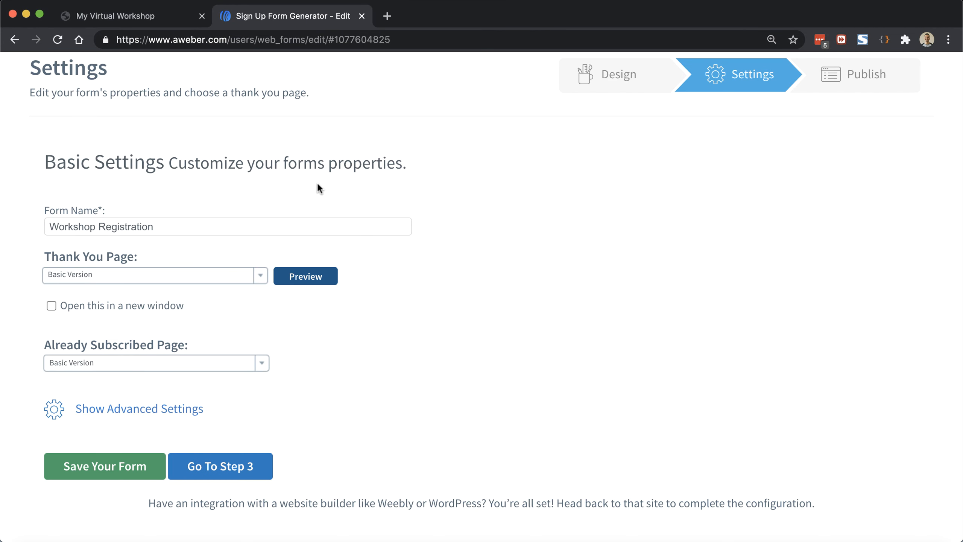
pyautogui.click(161, 19)
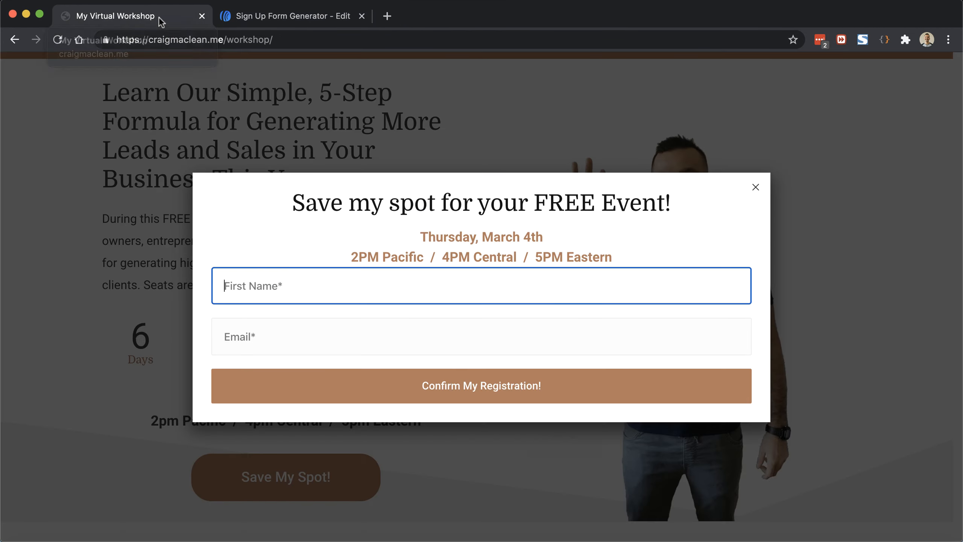
pyautogui.click(681, 144)
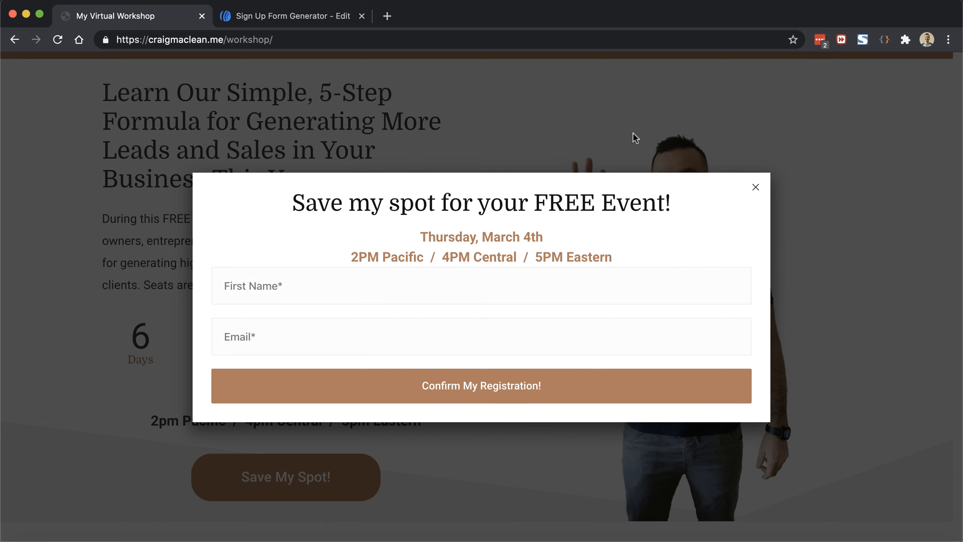
pyautogui.click(755, 188)
# Step: Load the /workshop/registration-success/ page and copy its address
pyautogui.click(305, 40)
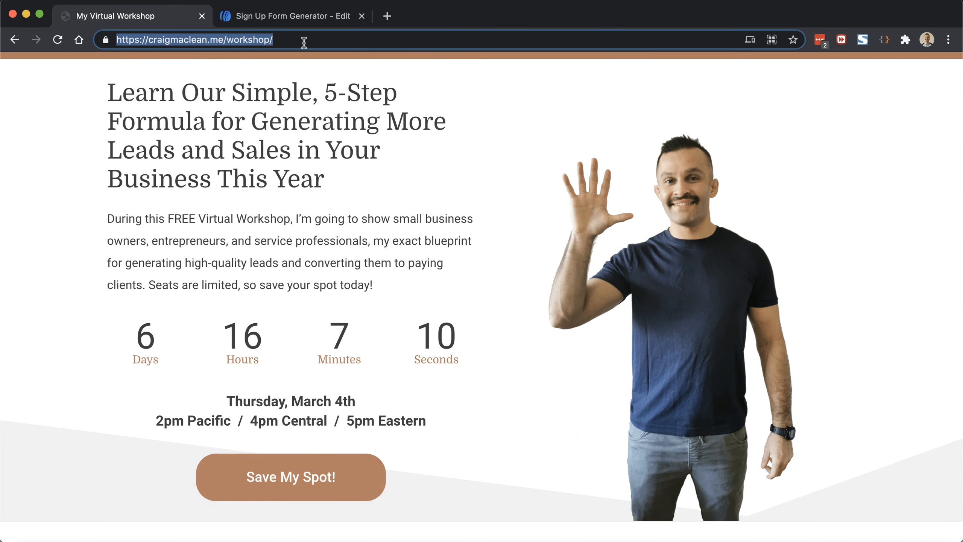
pyautogui.click(304, 40)
pyautogui.write('registration-success')
pyautogui.press('Return')
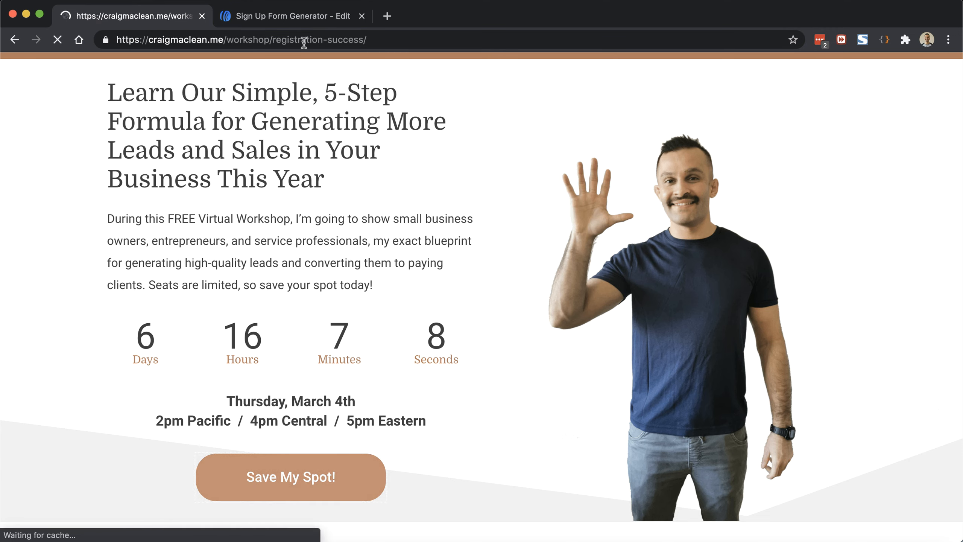
pyautogui.click(304, 40)
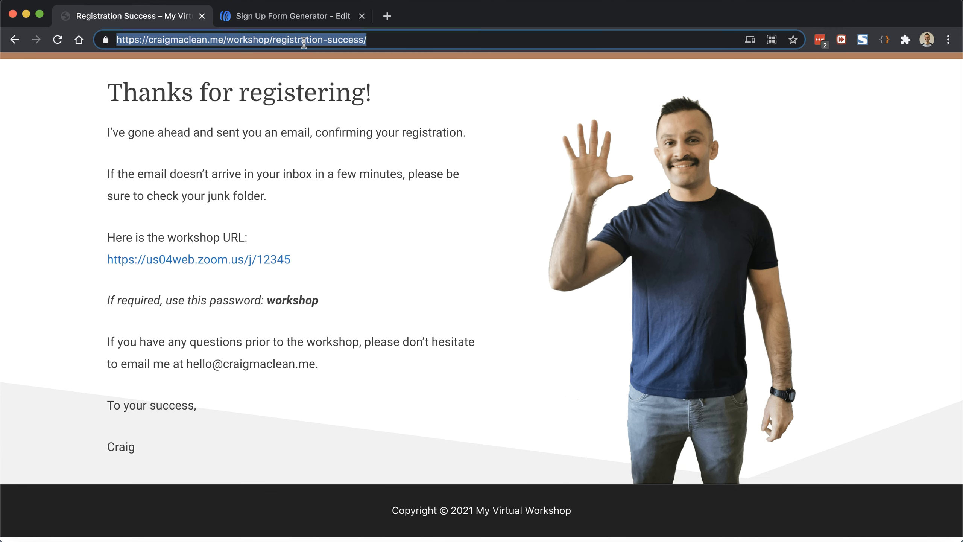
pyautogui.rightClick(303, 40)
pyautogui.click(330, 143)
# Step: Set the Thank You Page to a custom page using the registration-success URL
pyautogui.click(296, 15)
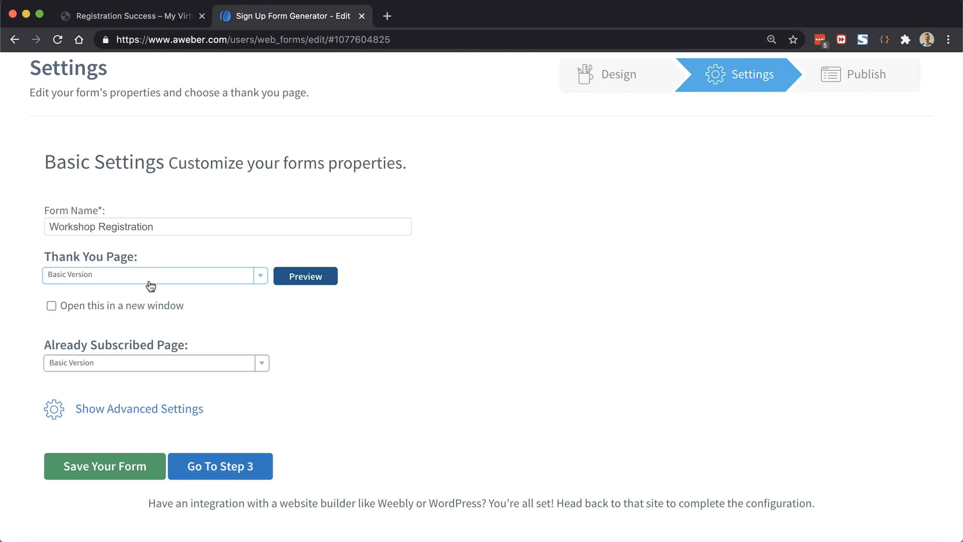
pyautogui.click(134, 275)
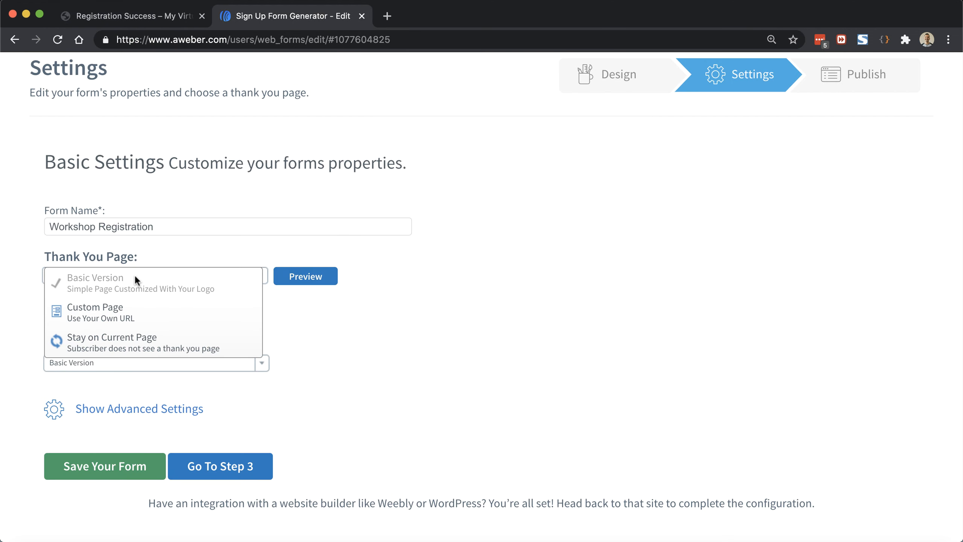
pyautogui.click(123, 323)
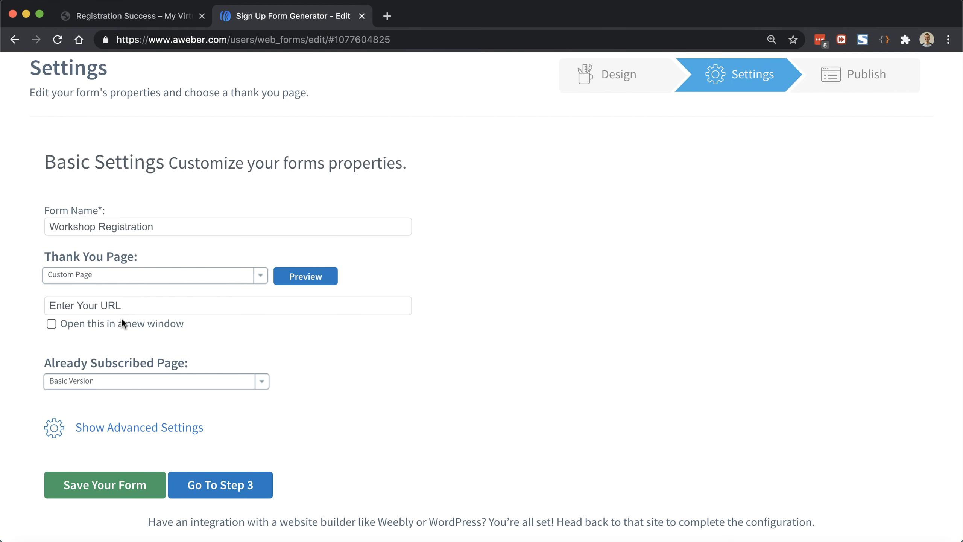
pyautogui.click(127, 308)
pyautogui.press('super+a')
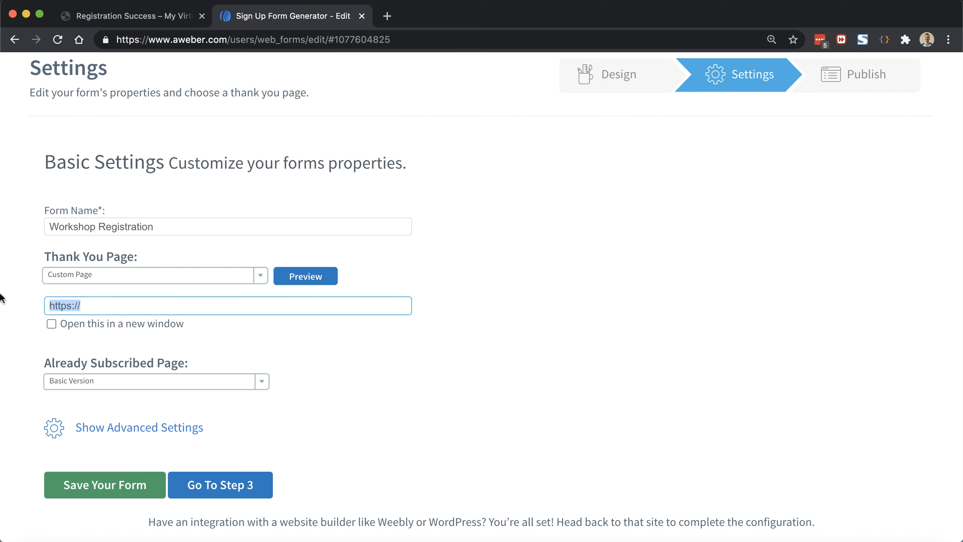
pyautogui.press('super+v')
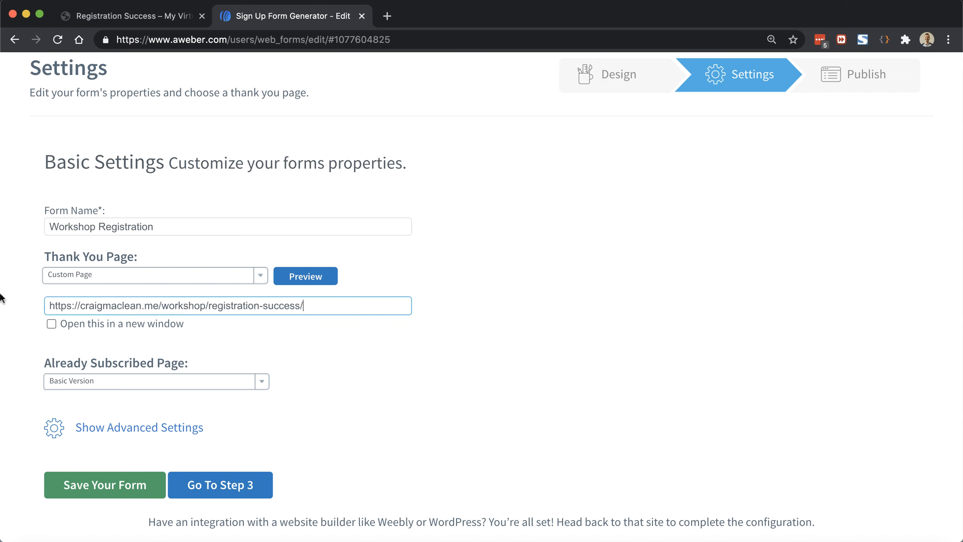
# Step: Set the Already Subscribed Page to the same custom URL and save the form
pyautogui.click(129, 390)
pyautogui.click(123, 414)
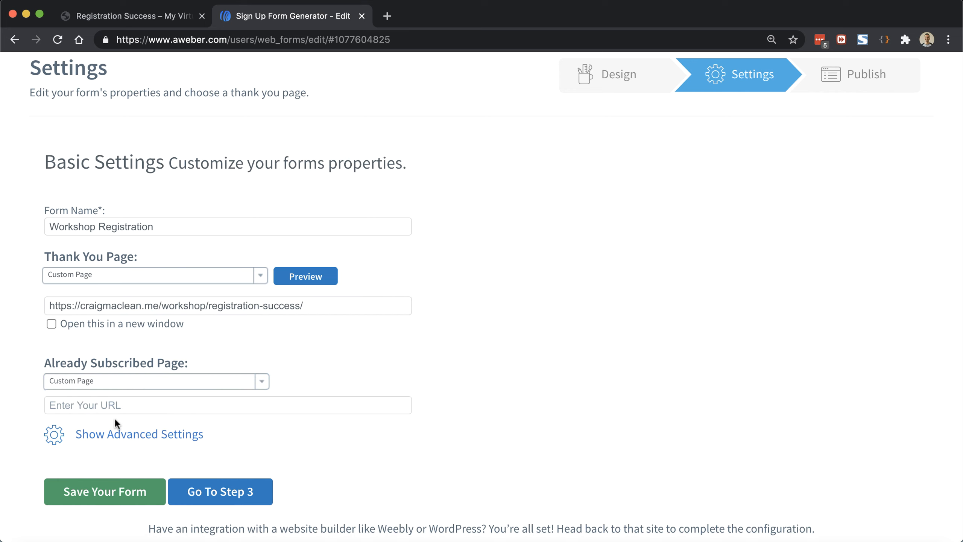
pyautogui.click(122, 405)
pyautogui.write('https://')
pyautogui.press('super+a')
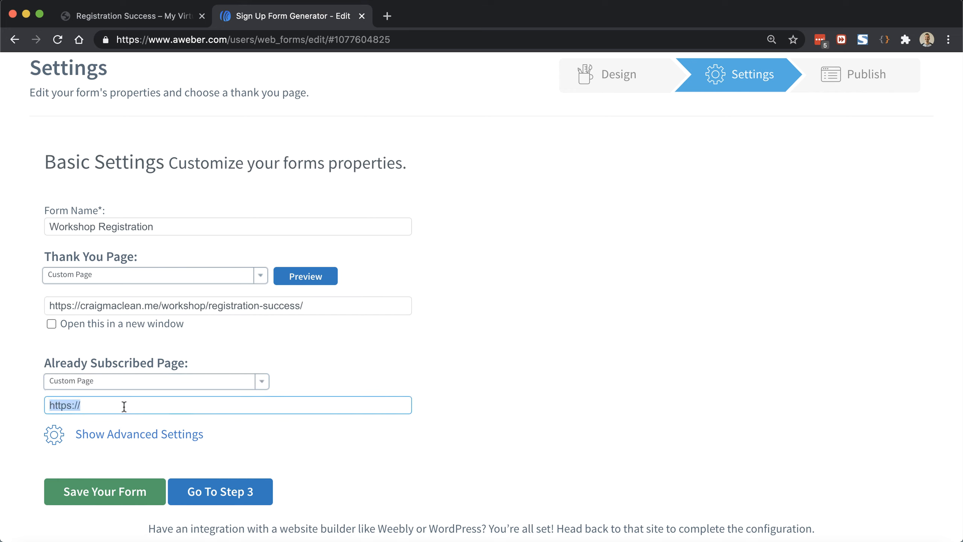
pyautogui.write('https://craigmaclean.me/workshop/registration-success/')
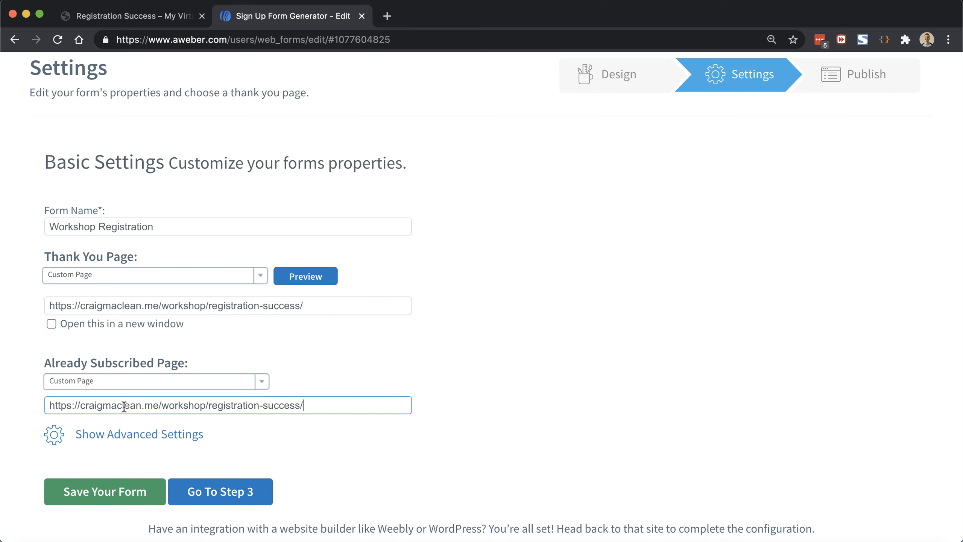
pyautogui.click(118, 501)
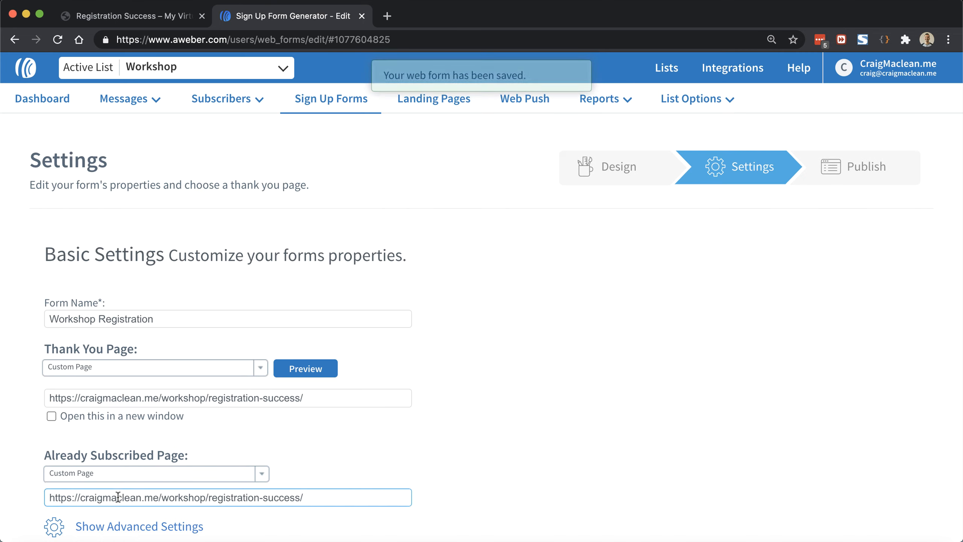
pyautogui.scroll(-2, 117, 497)
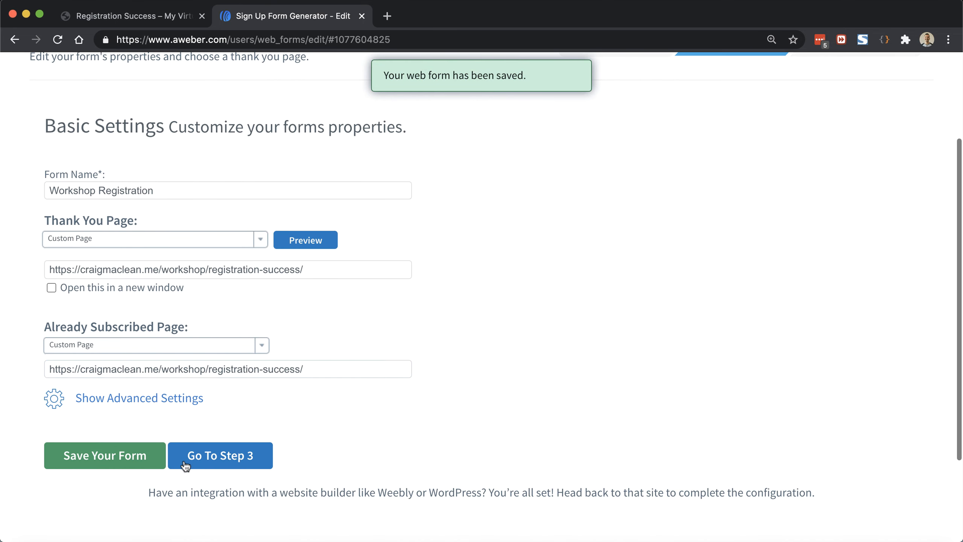
# Step: On the Publish step, choose manual install and show the Raw HTML Version of the code
pyautogui.click(201, 452)
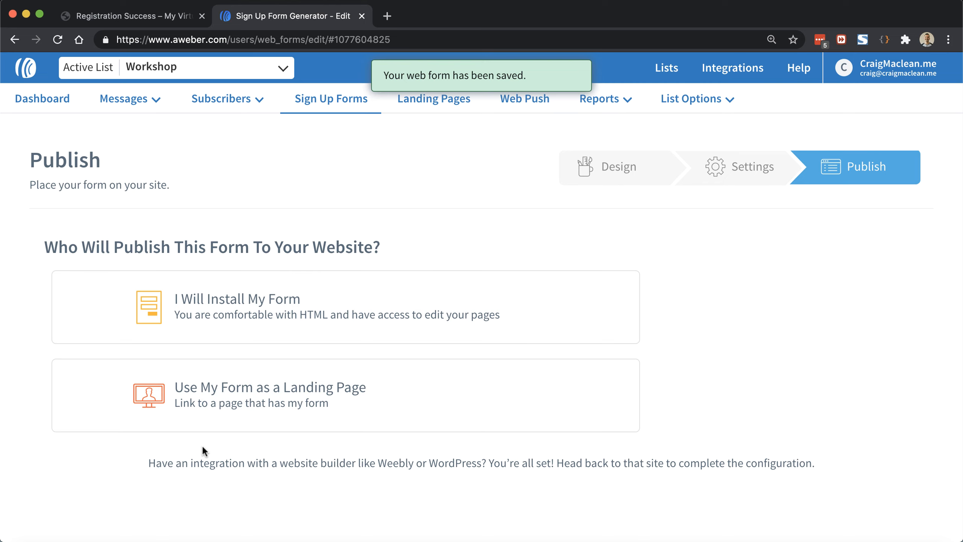
pyautogui.click(246, 302)
pyautogui.scroll(-4, 243, 304)
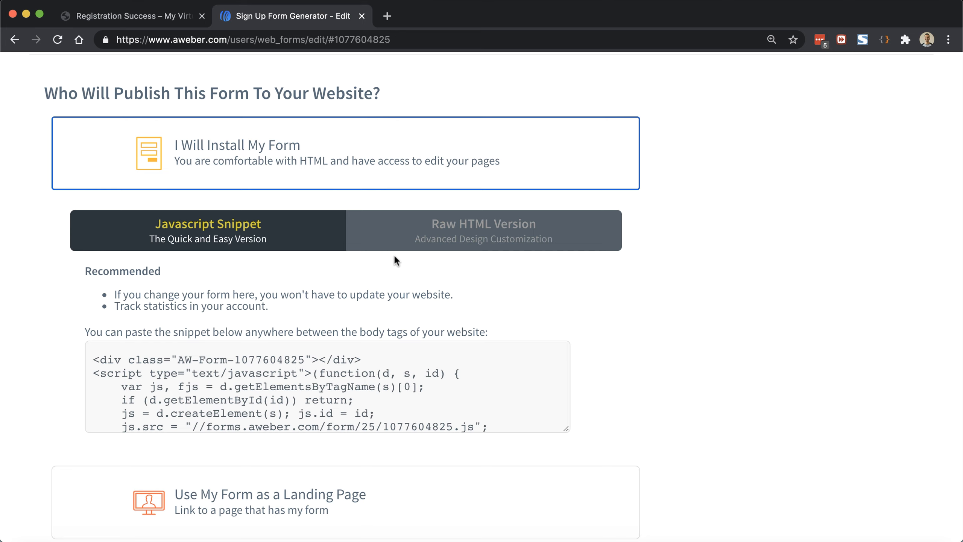
pyautogui.click(406, 242)
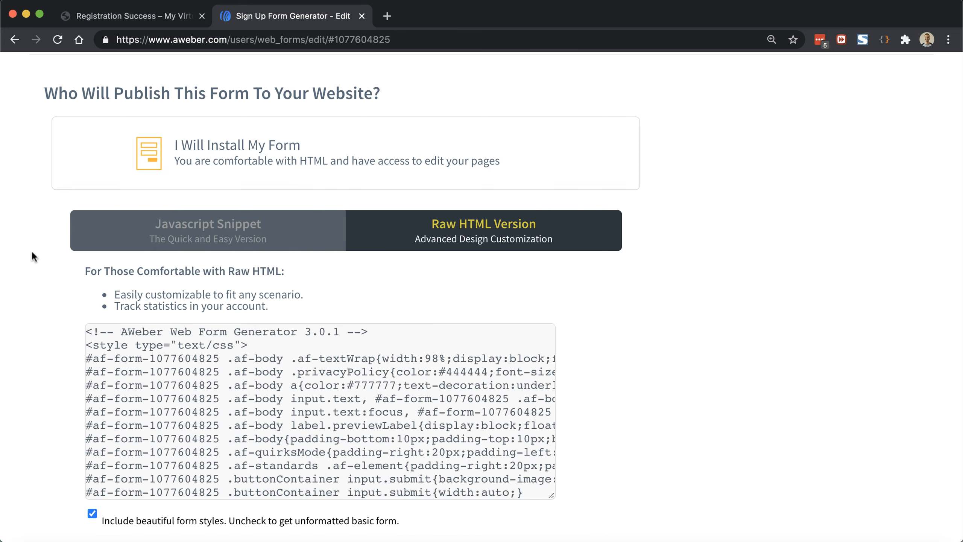
pyautogui.scroll(-5, 31, 250)
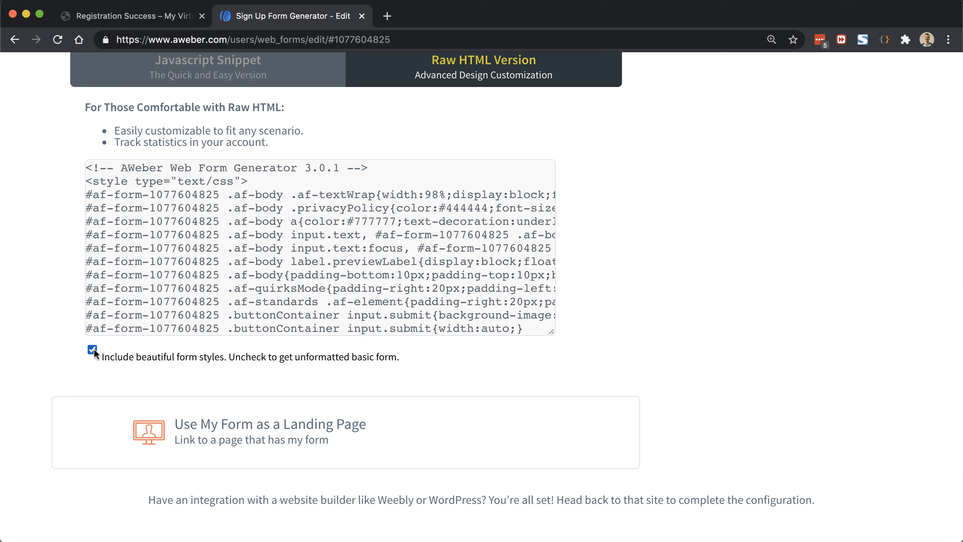
# Step: Copy all of the raw HTML form code and return to the WordPress admin tab
pyautogui.click(201, 289)
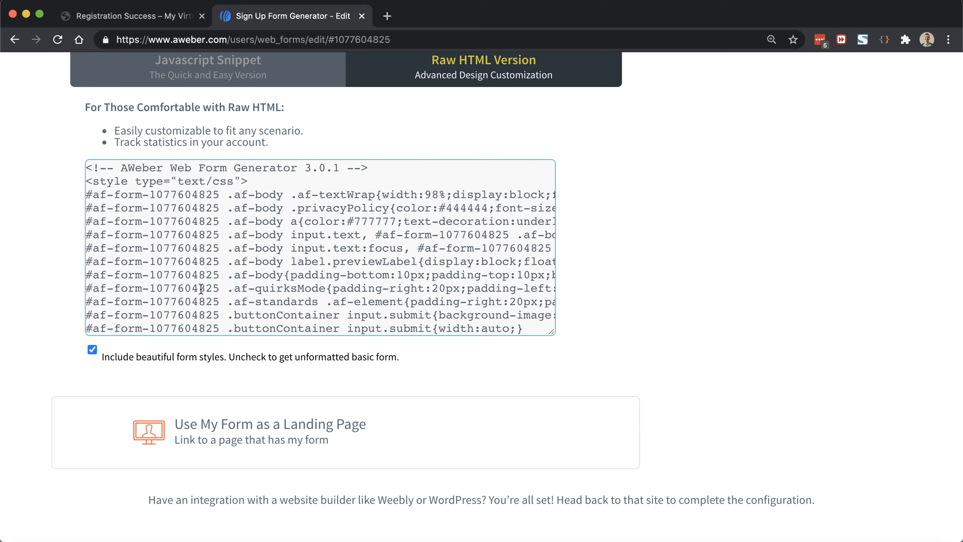
pyautogui.press('super+a')
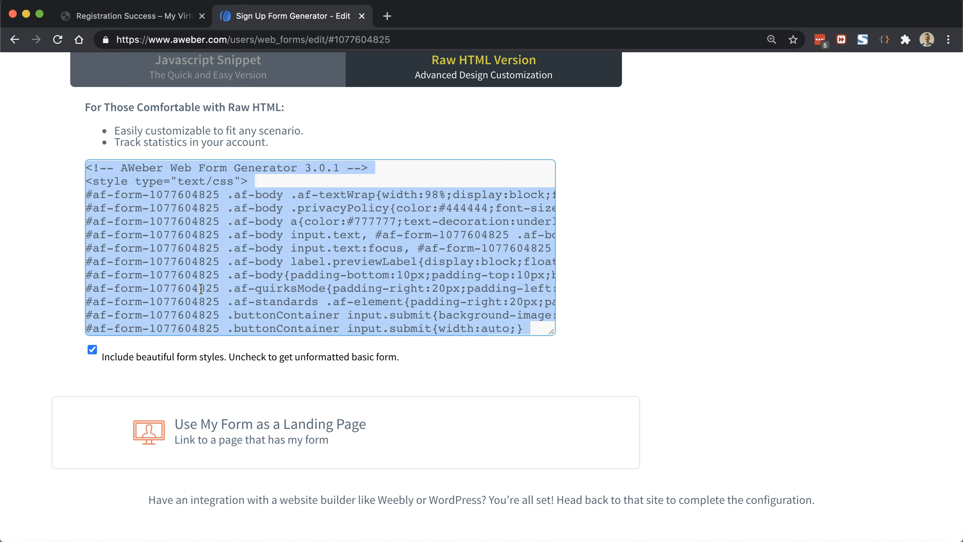
pyautogui.rightClick(201, 289)
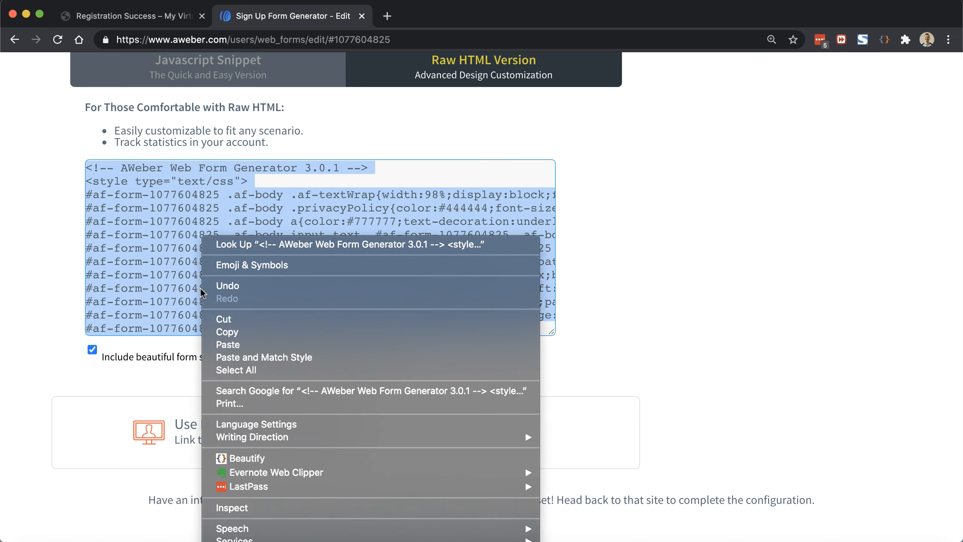
pyautogui.click(222, 329)
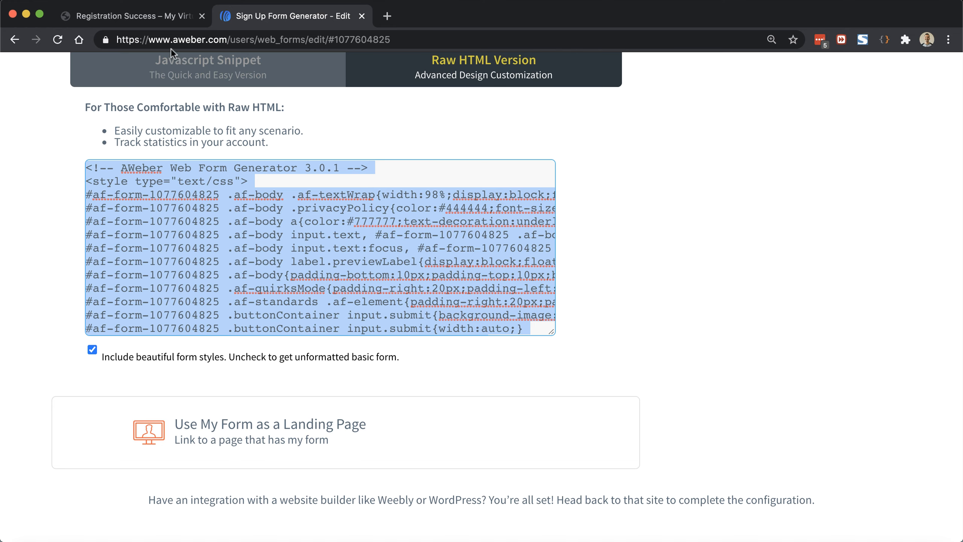
pyautogui.click(158, 21)
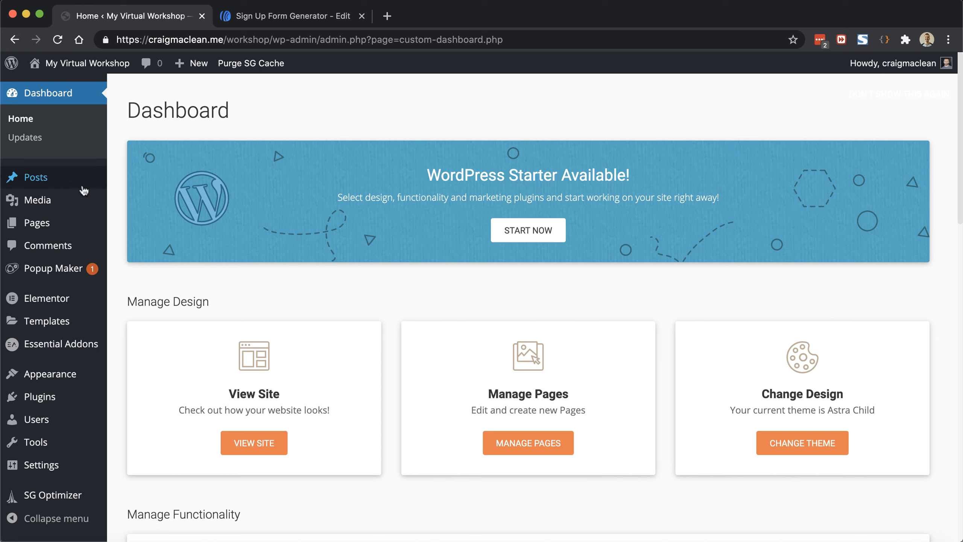
# Step: Go to Popup Maker's All Popups and edit the Virtual Workshop Registration popup
pyautogui.moveTo(80, 279)
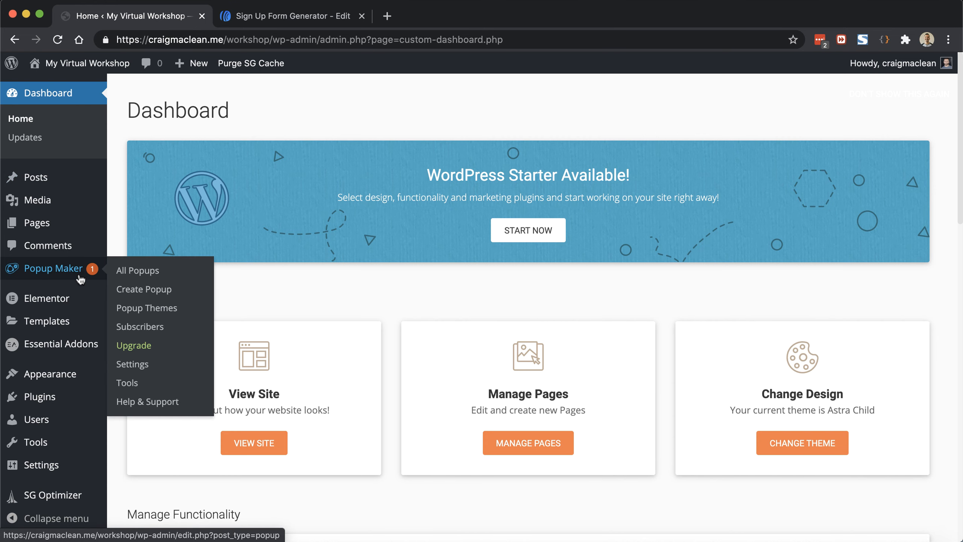
pyautogui.click(132, 271)
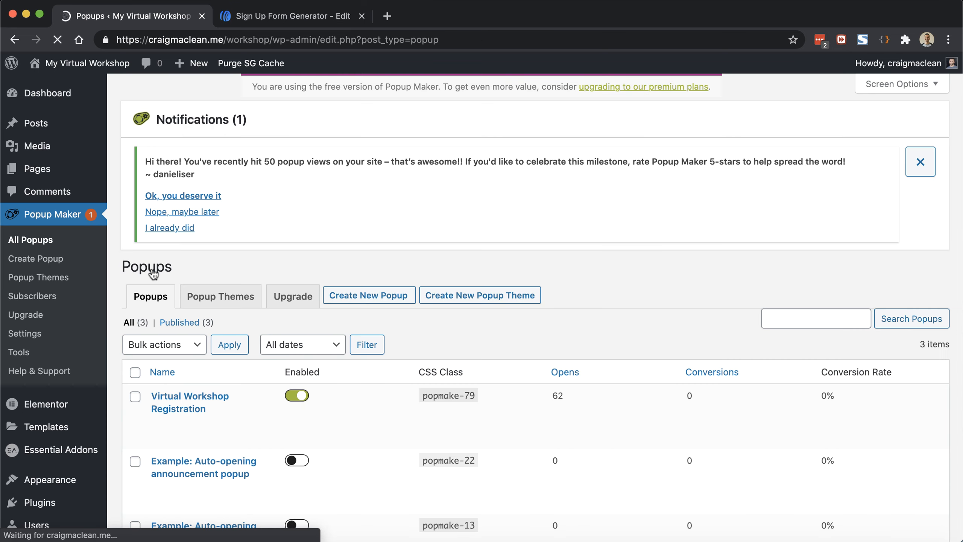
pyautogui.scroll(-3, 153, 274)
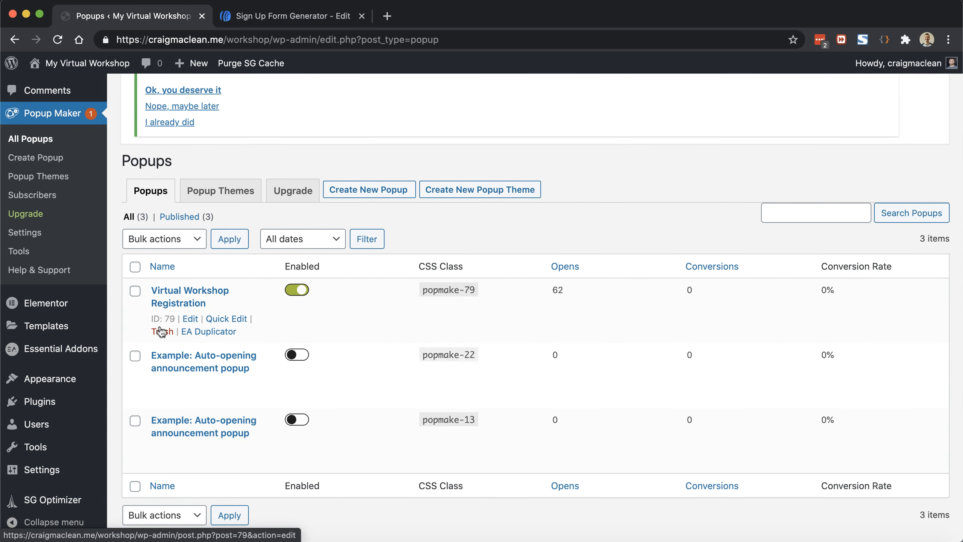
pyautogui.click(188, 319)
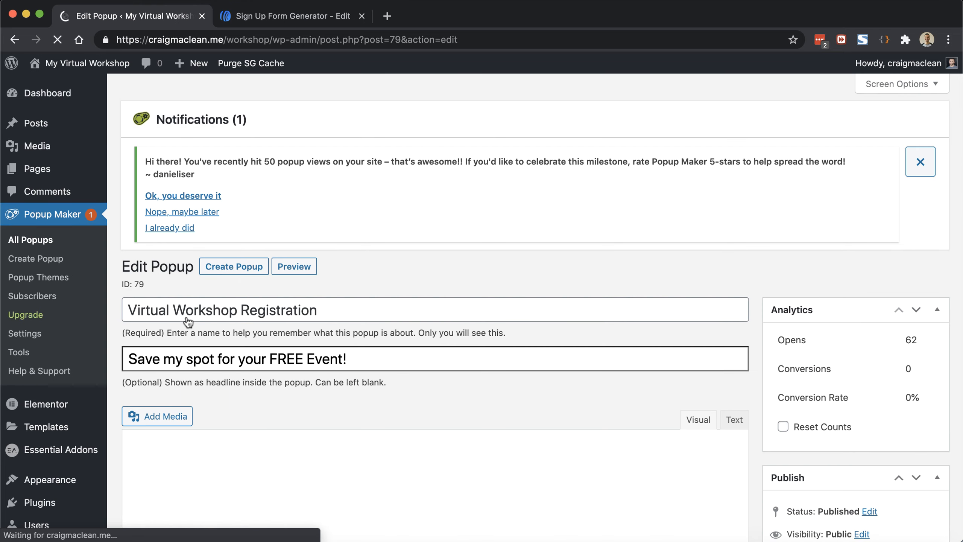
pyautogui.scroll(-5, 438, 144)
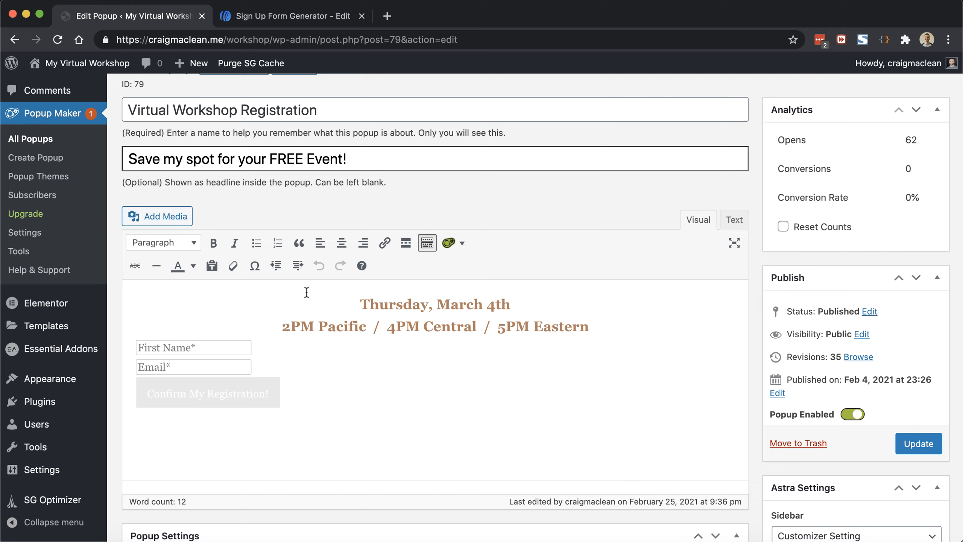
# Step: In the Text editor, replace the placeholder form HTML with the pasted AWeber form code
pyautogui.click(735, 220)
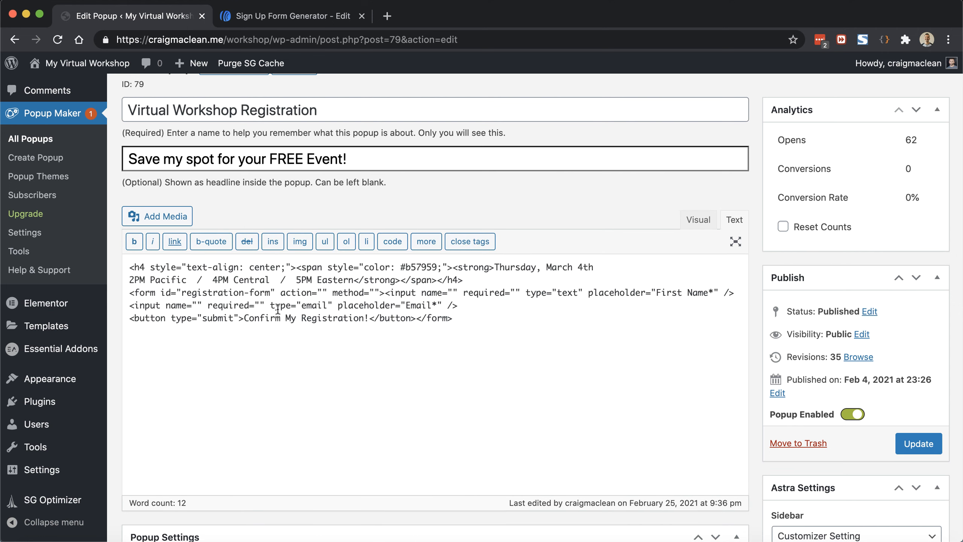
pyautogui.moveTo(129, 294); pyautogui.dragTo(582, 367)
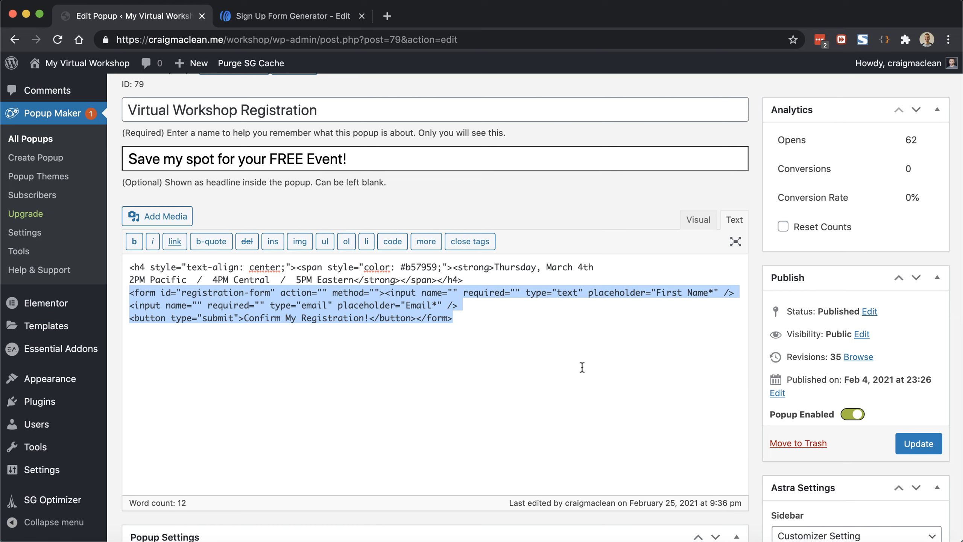
pyautogui.press('BackSpace')
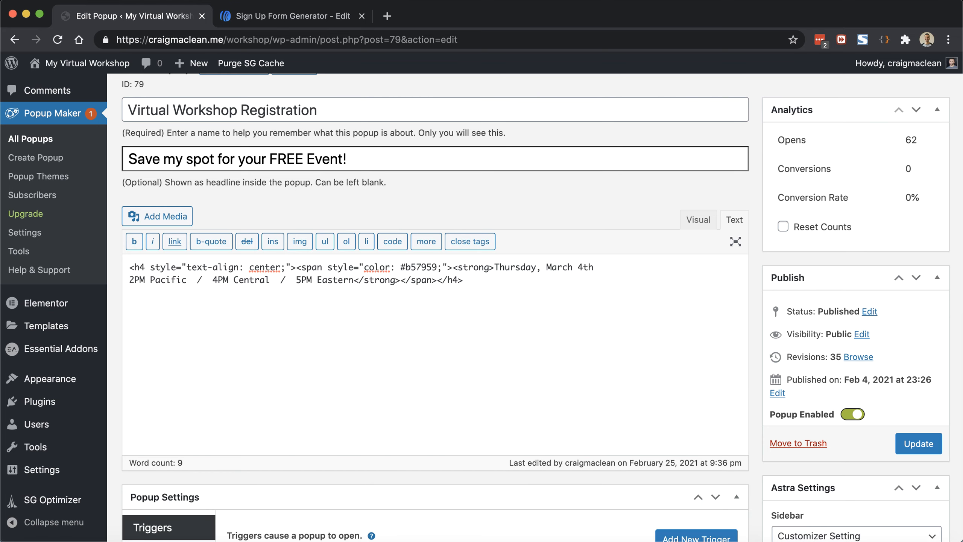
pyautogui.press('super+v')
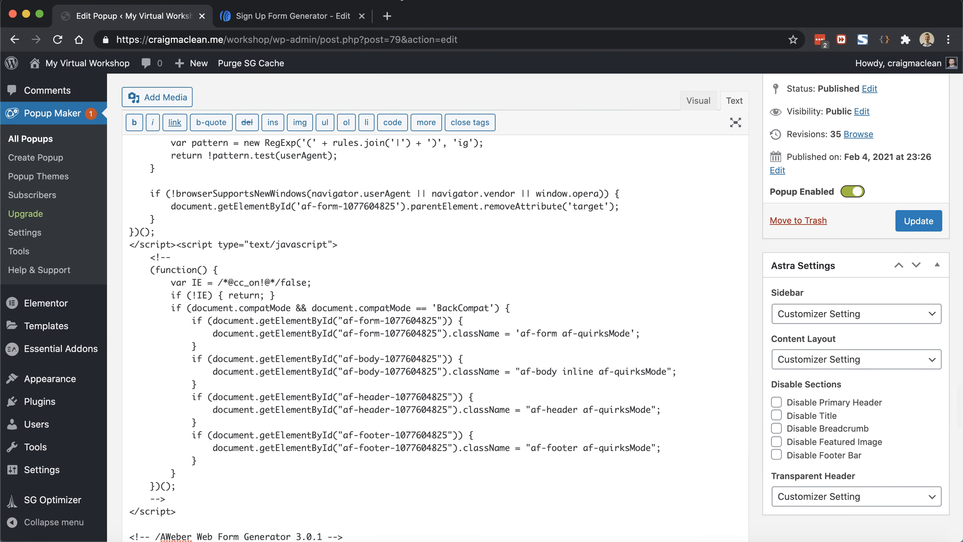
pyautogui.click(320, 16)
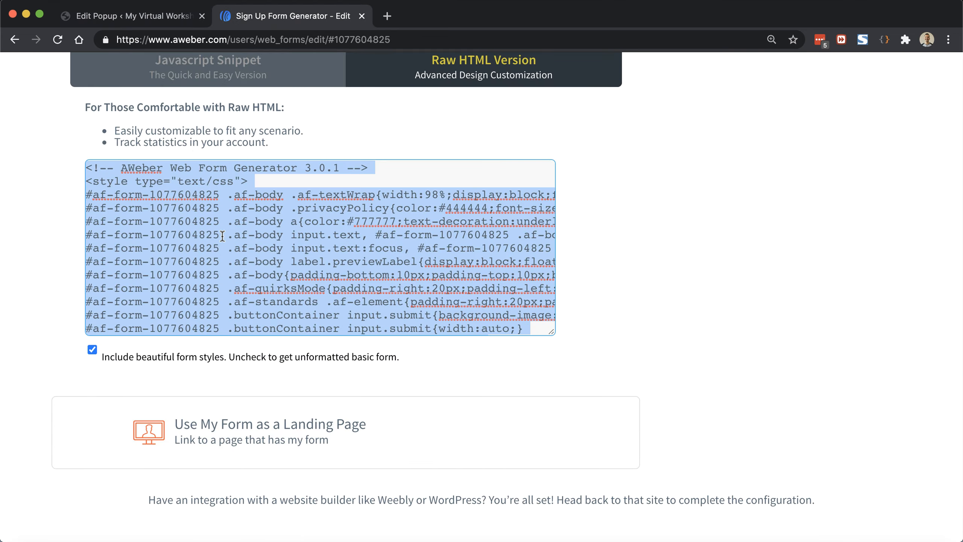
pyautogui.click(161, 21)
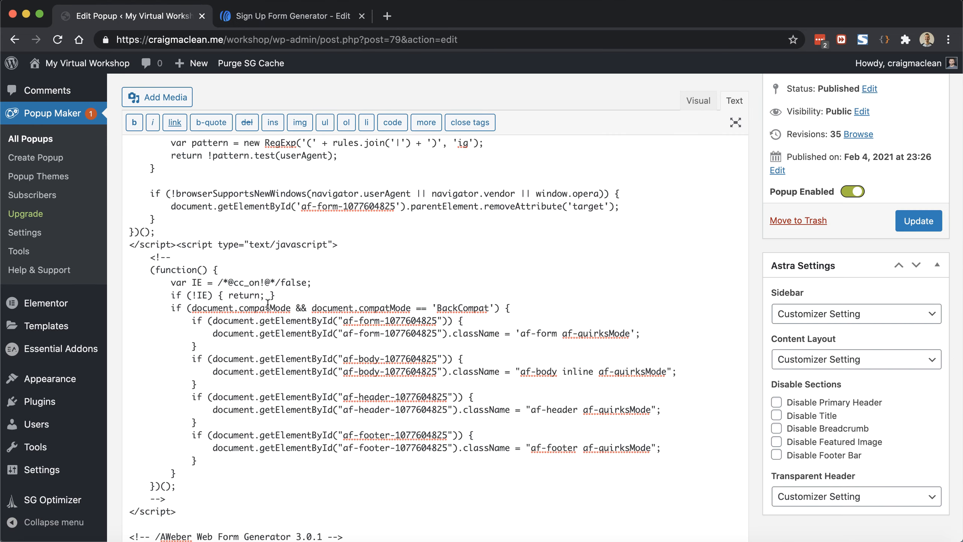
# Step: Delete the AWeber script blocks after </form> and update the popup
pyautogui.scroll(10, 267, 304)
pyautogui.scroll(6, 267, 304)
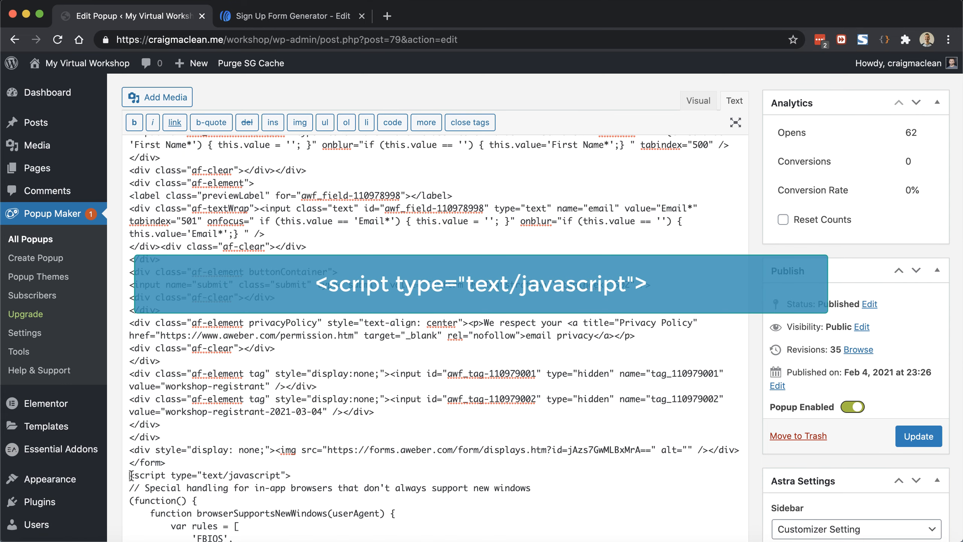
pyautogui.moveTo(130, 476); pyautogui.dragTo(295, 477)
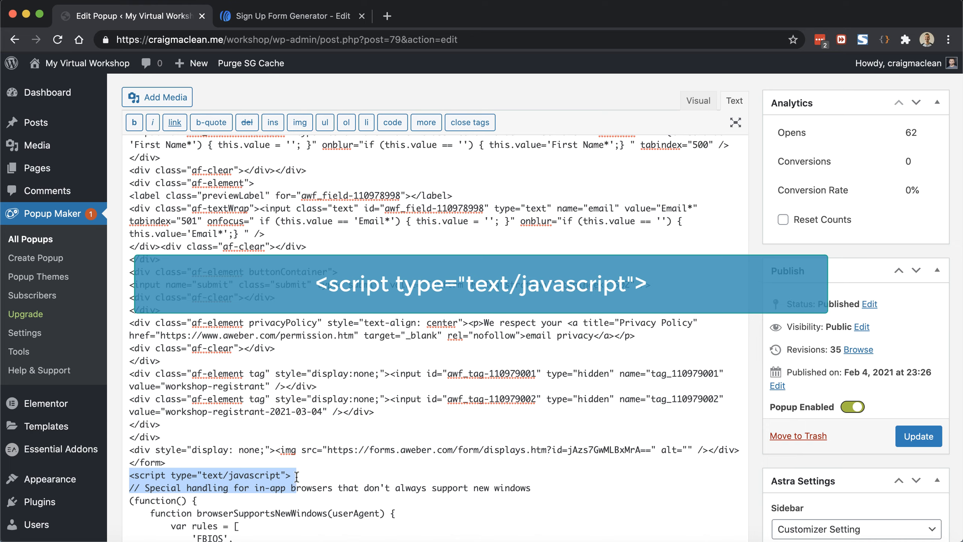
pyautogui.click(296, 478)
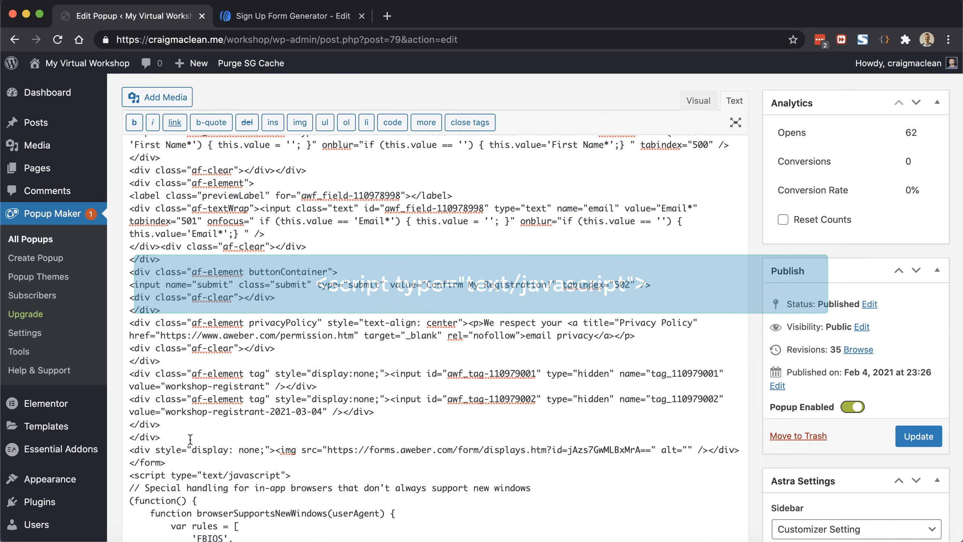
pyautogui.scroll(-5, 171, 447)
pyautogui.scroll(-6, 171, 383)
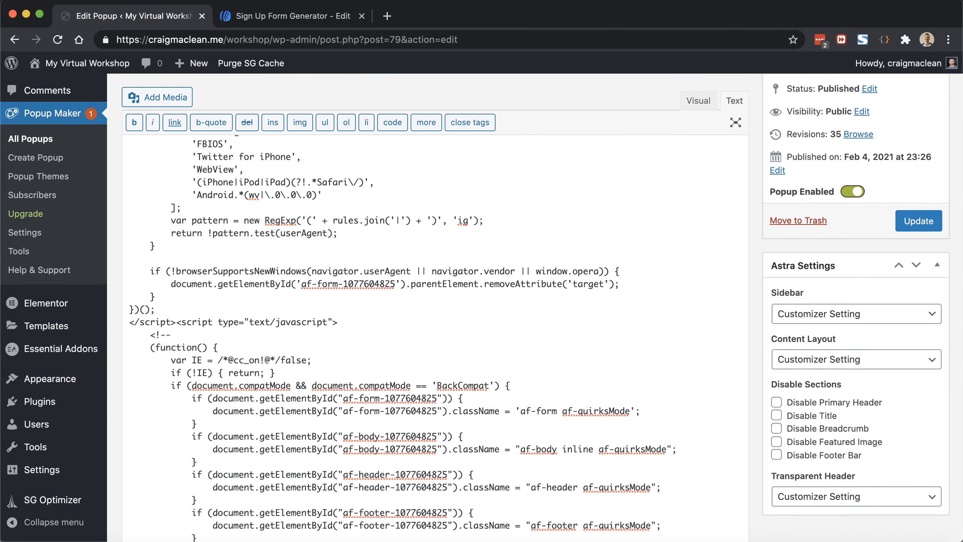
pyautogui.hotkey('shift', 'Down')
pyautogui.hotkey('shift', 'Down')
pyautogui.hotkey('shift', 'Down')
pyautogui.hotkey('shift', 'Down')
pyautogui.hotkey('shift', 'Down')
pyautogui.hotkey('shift', 'Down')
pyautogui.hotkey('shift', 'Down')
pyautogui.hotkey('shift', 'Down')
pyautogui.hotkey('shift', 'Down')
pyautogui.hotkey('shift', 'Down')
pyautogui.hotkey('shift', 'Down')
pyautogui.hotkey('shift', 'Down')
pyautogui.hotkey('shift', 'Down')
pyautogui.hotkey('shift', 'Down')
pyautogui.hotkey('shift', 'Down')
pyautogui.hotkey('shift', 'Down')
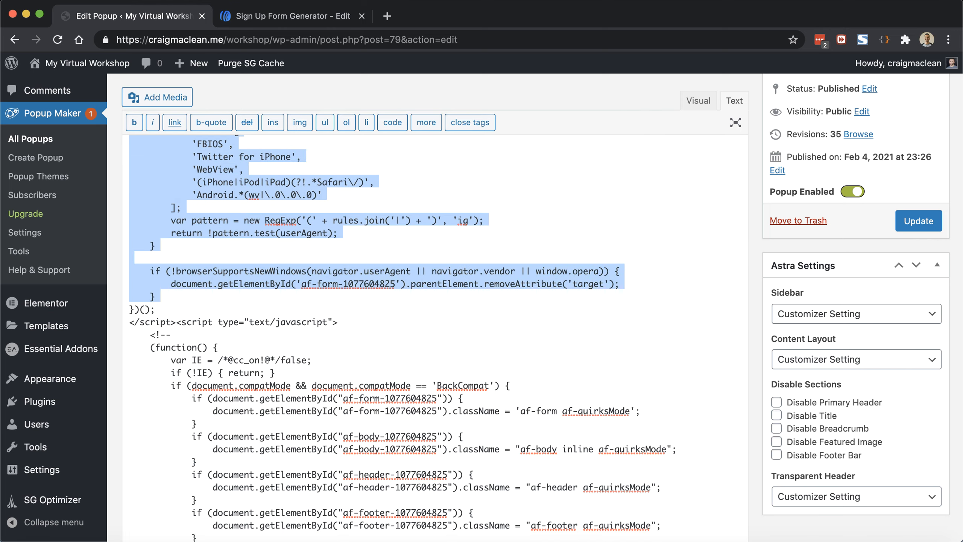
pyautogui.press('shift+super+Down')
pyautogui.press('BackSpace')
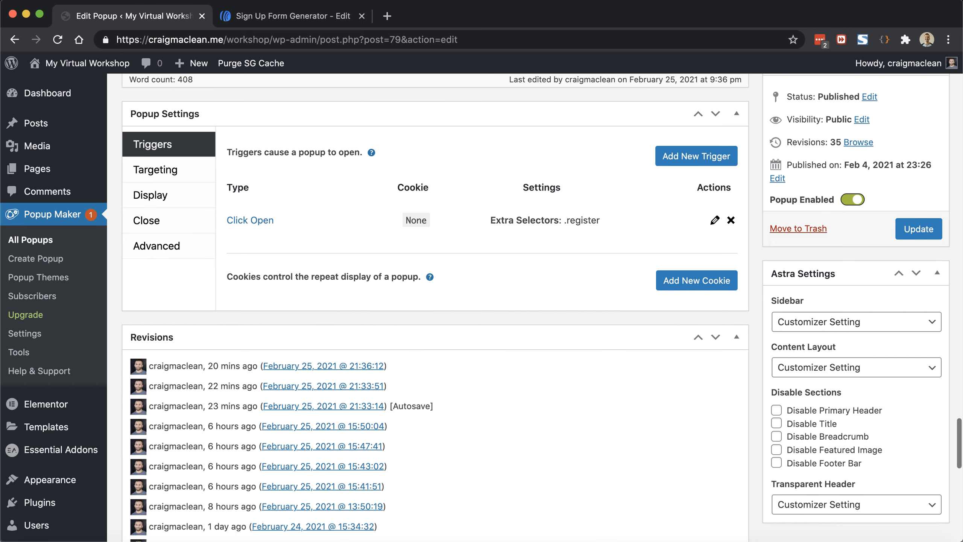
pyautogui.scroll(6, 363, 267)
pyautogui.scroll(2, 364, 269)
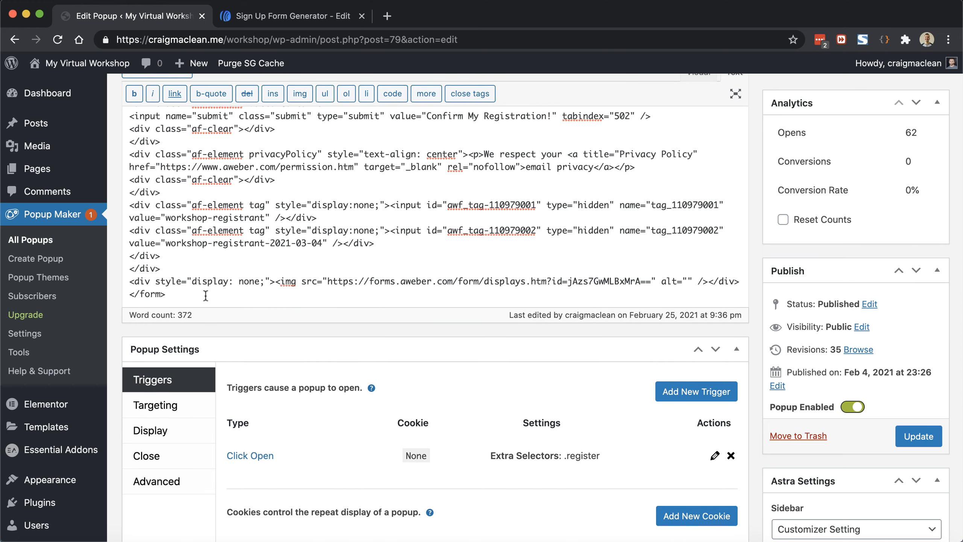
pyautogui.click(911, 437)
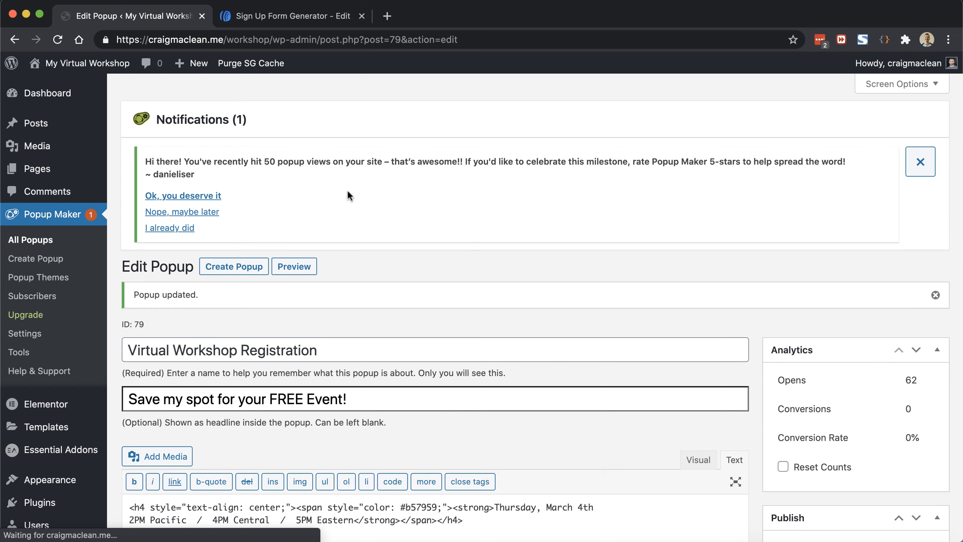
# Step: Open the live workshop site in a new tab and trigger the registration popup to check the form
pyautogui.rightClick(91, 62)
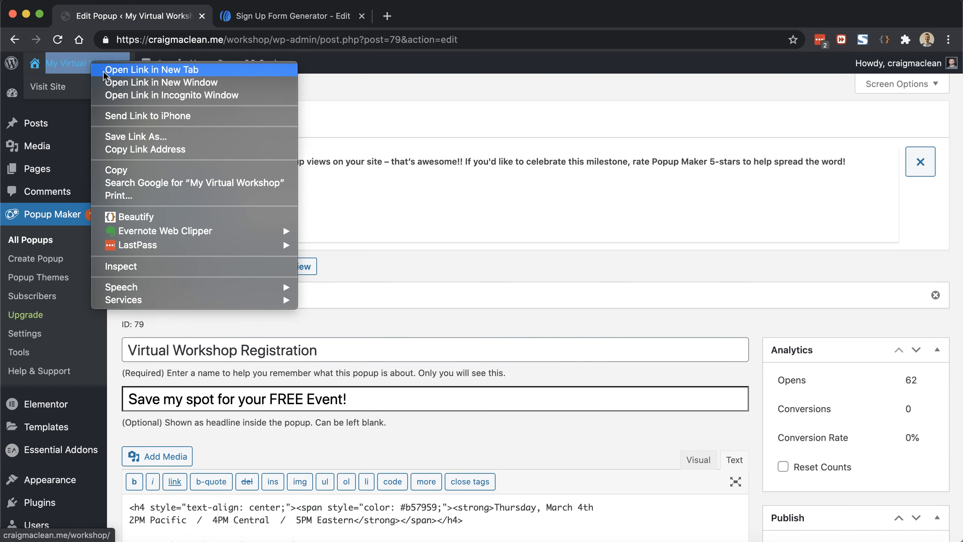
pyautogui.click(107, 74)
pyautogui.click(246, 15)
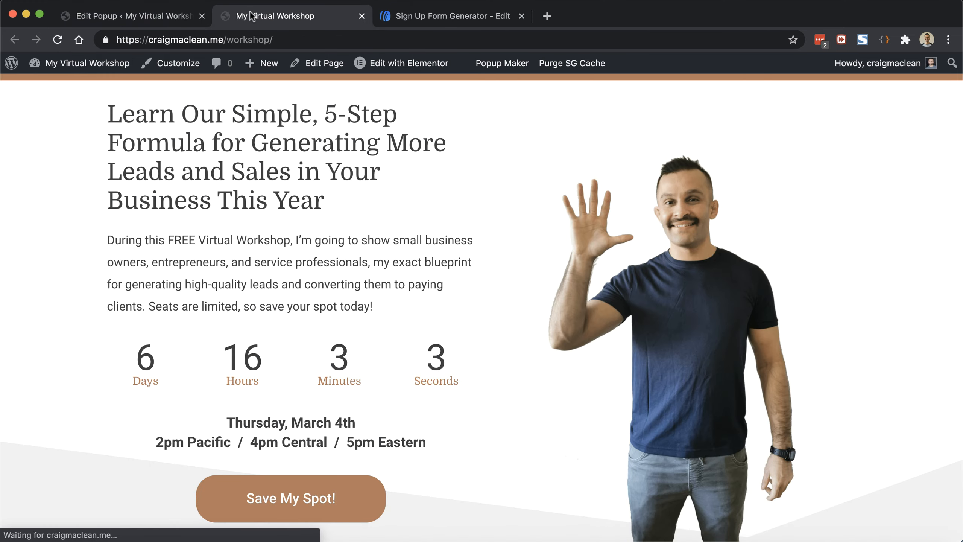
pyautogui.click(322, 499)
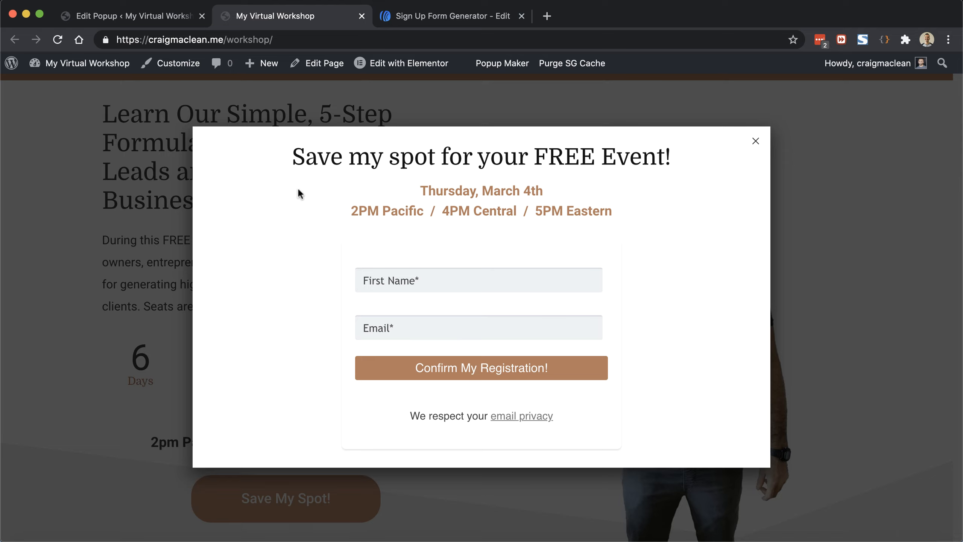
# Step: Back in the popup's Text editor, place the caret on a new line after <div style="display: none;">
pyautogui.click(157, 18)
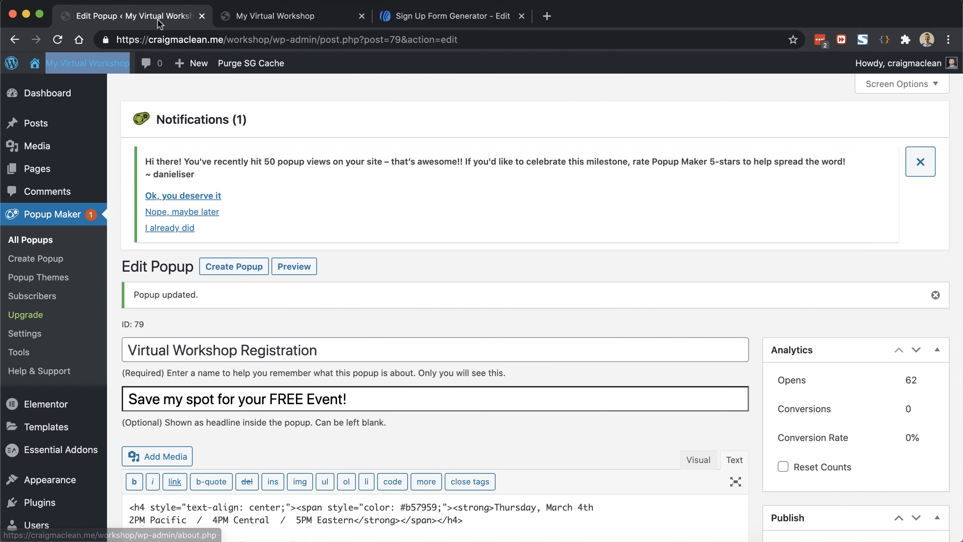
pyautogui.scroll(-10, 741, 307)
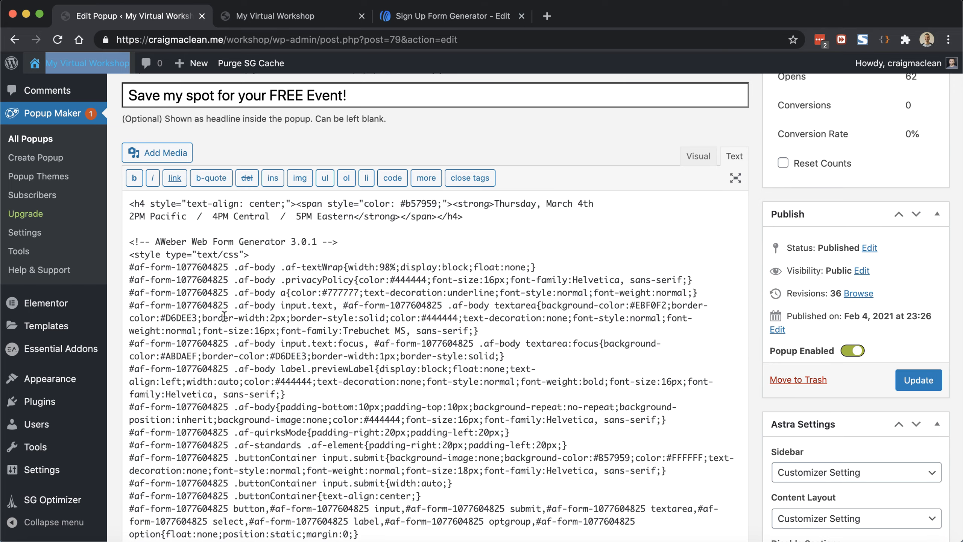
pyautogui.scroll(-10, 272, 428)
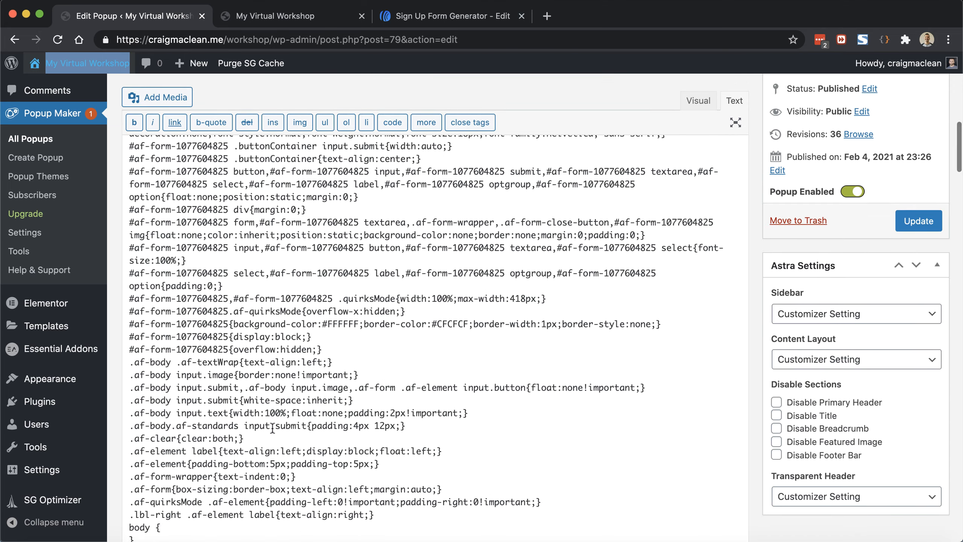
pyautogui.scroll(-15, 273, 428)
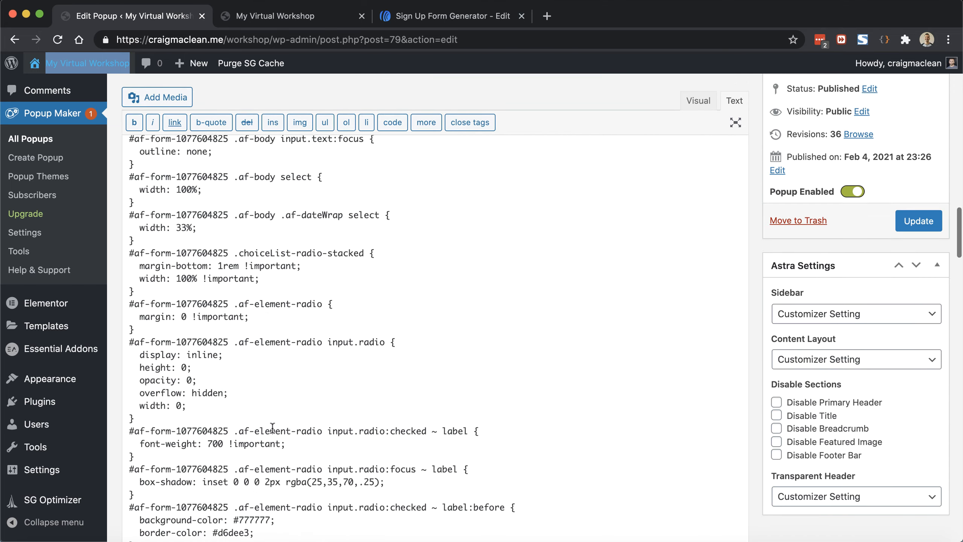
pyautogui.scroll(-15, 273, 428)
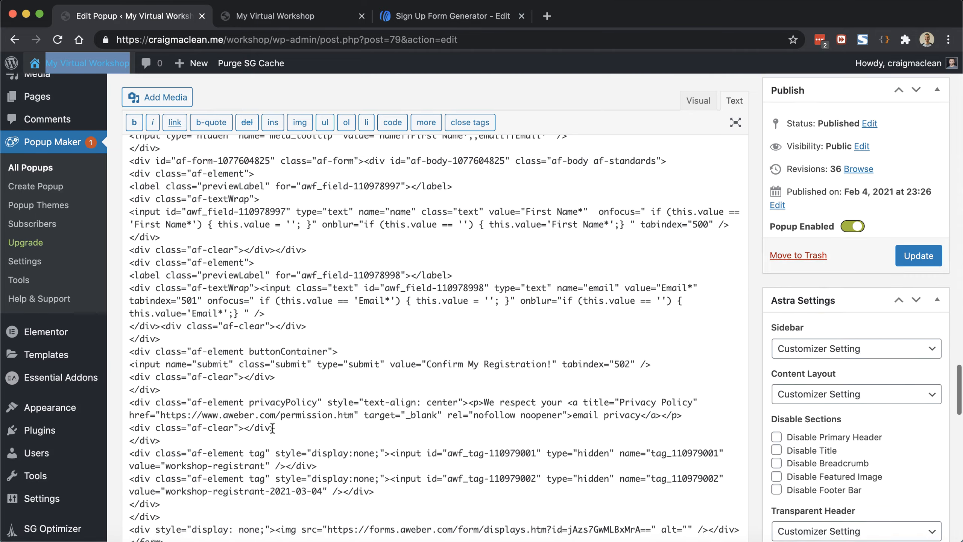
pyautogui.scroll(8, 272, 427)
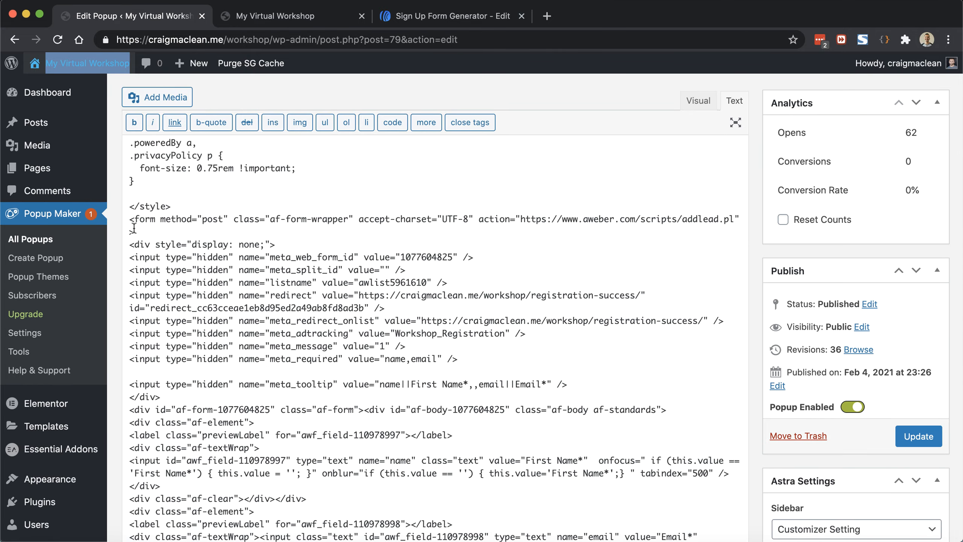
pyautogui.click(130, 219)
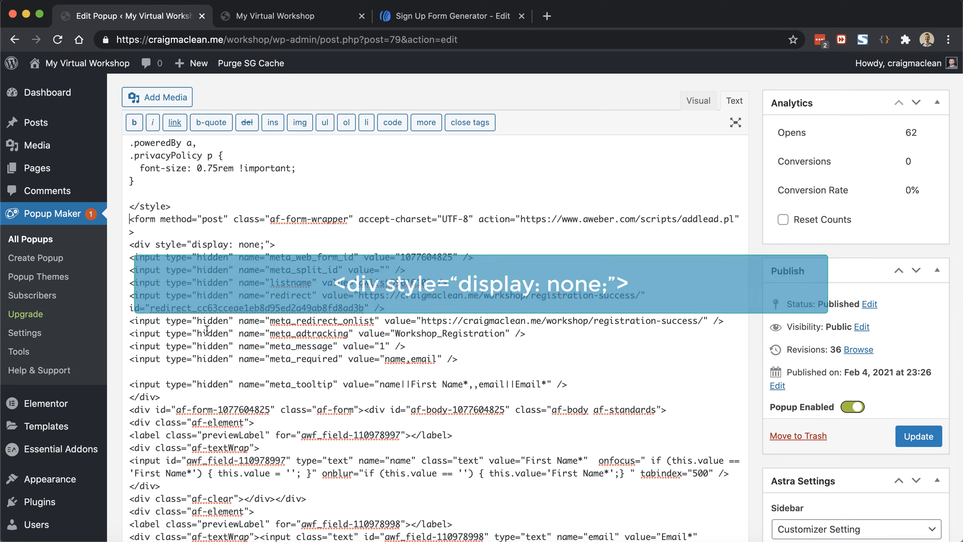
pyautogui.click(295, 244)
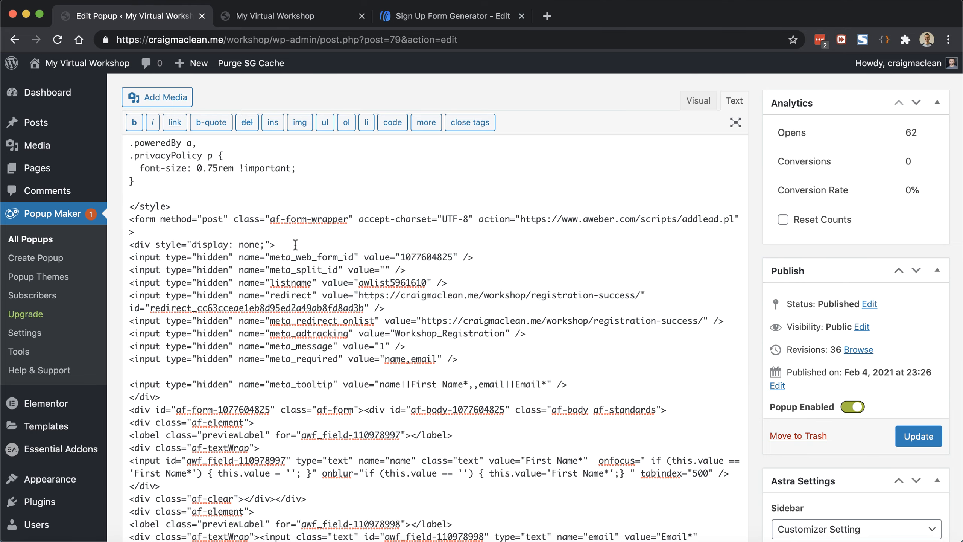
pyautogui.scroll(-5, 295, 244)
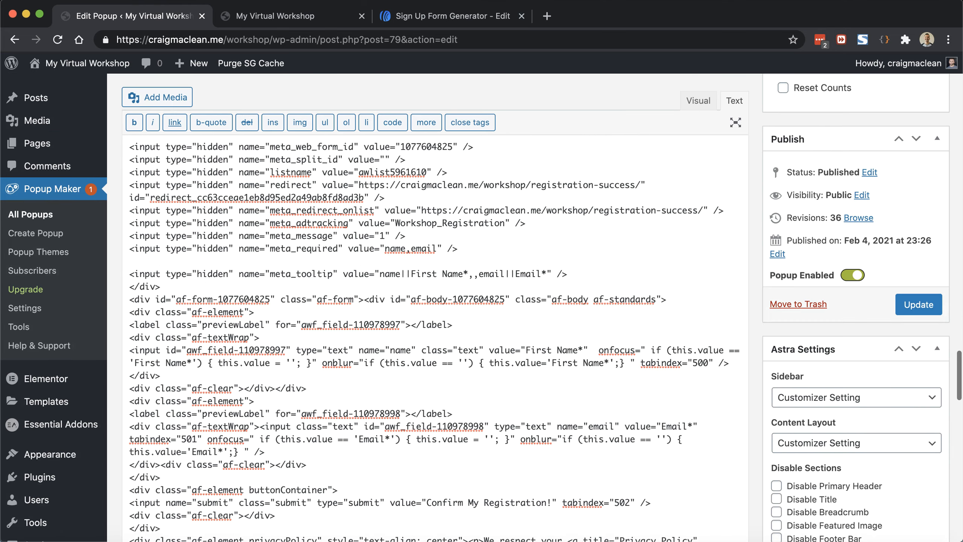
pyautogui.scroll(3, 296, 244)
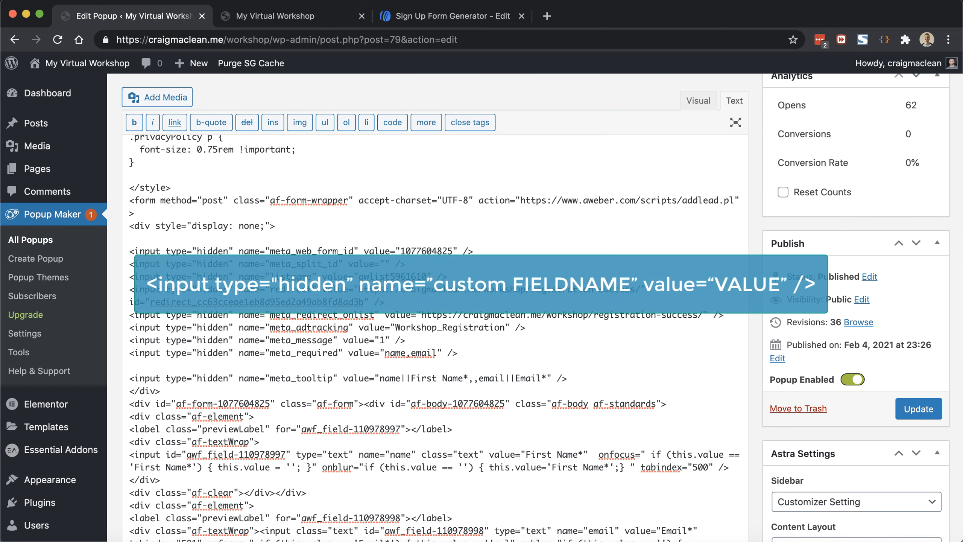
# Step: Paste the hidden input name="custom FIELDNAME" value="VALUE" and highlight both placeholders
pyautogui.write('<input type="hidden" name="custom FIELDNAME" value="VALUE" />')
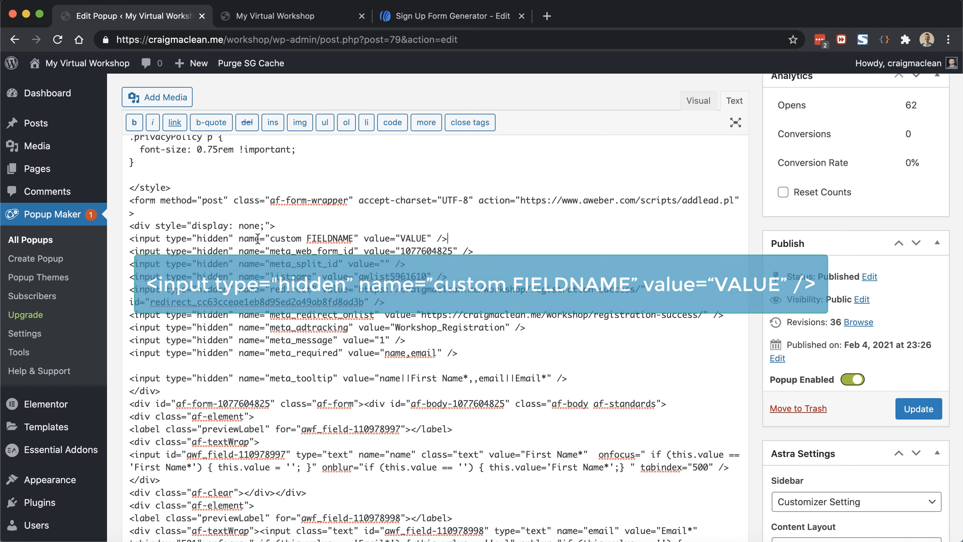
pyautogui.doubleClick(319, 239)
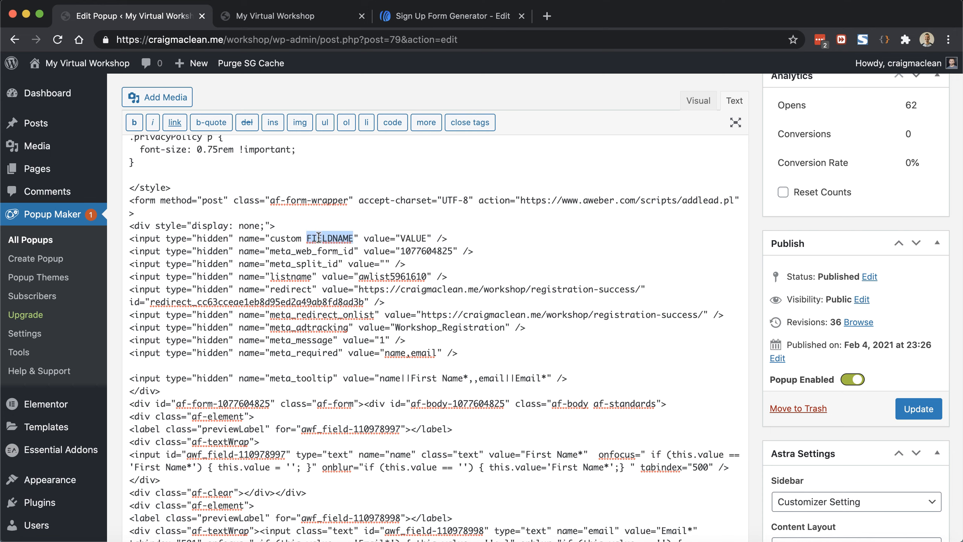
pyautogui.doubleClick(402, 238)
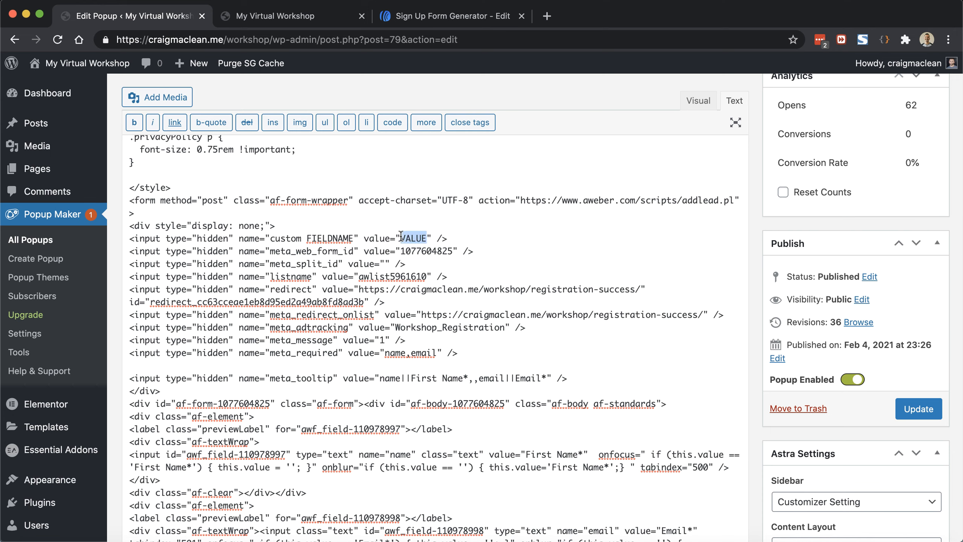
pyautogui.click(466, 239)
# Step: Copy the 'Workshop Date' field name from the AWeber list's Custom Fields page
pyautogui.click(426, 14)
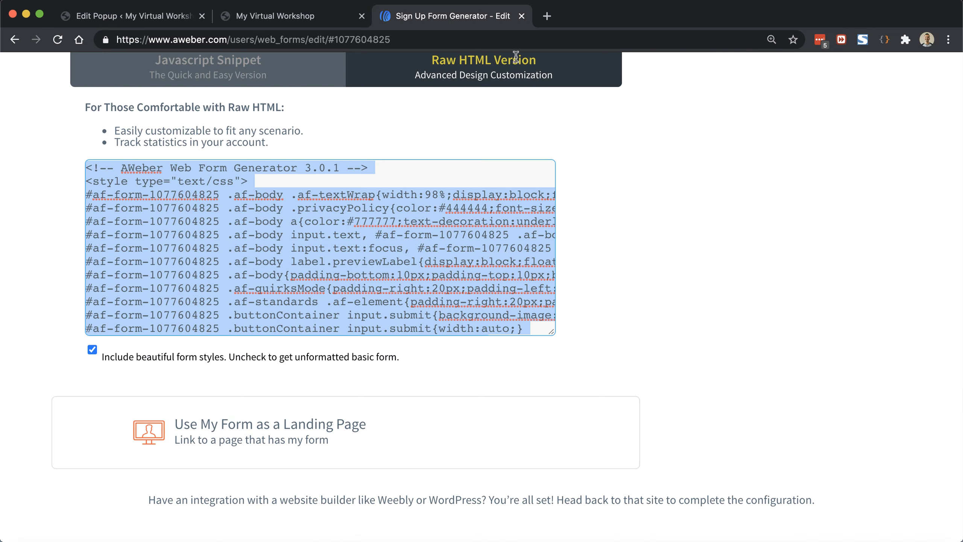
pyautogui.scroll(10, 555, 108)
pyautogui.click(712, 98)
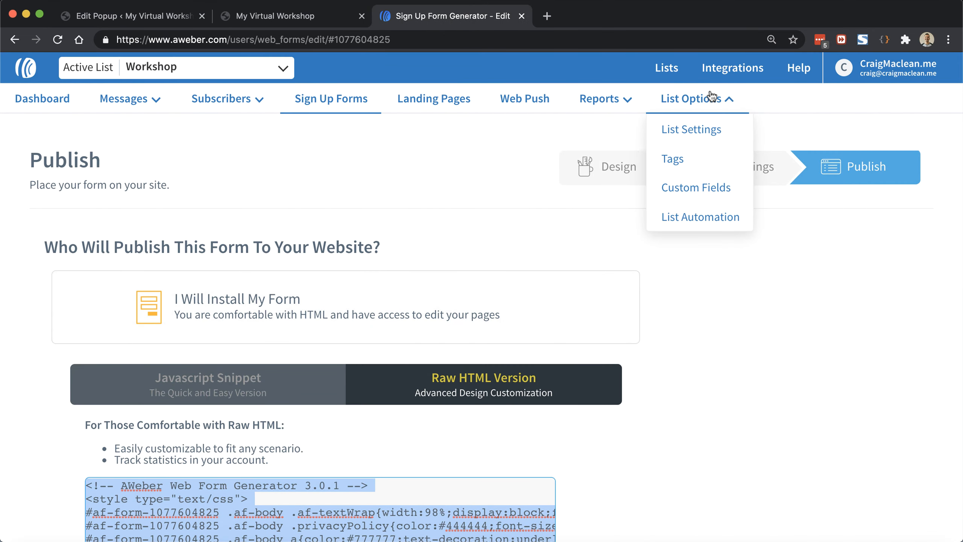
pyautogui.click(708, 191)
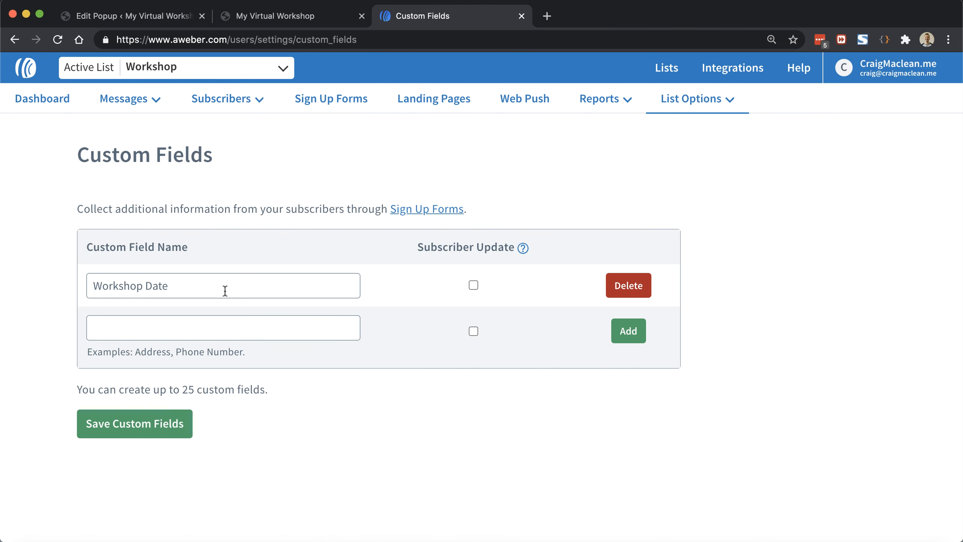
pyautogui.moveTo(206, 284); pyautogui.dragTo(44, 281)
pyautogui.press('super+c')
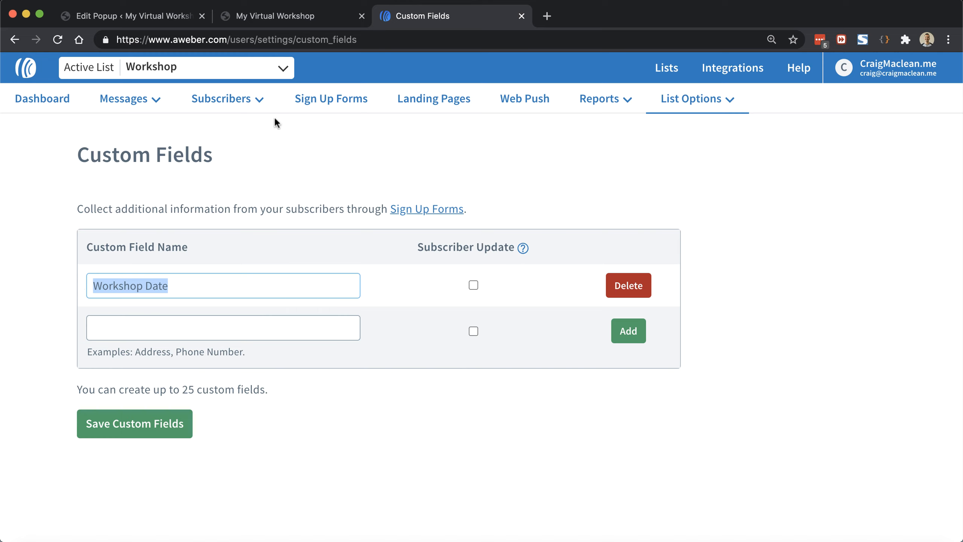
# Step: Replace FIELDNAME with 'Workshop Date' and VALUE with 2021-03-04, then update the popup
pyautogui.moveTo(208, 110)
pyautogui.click(144, 16)
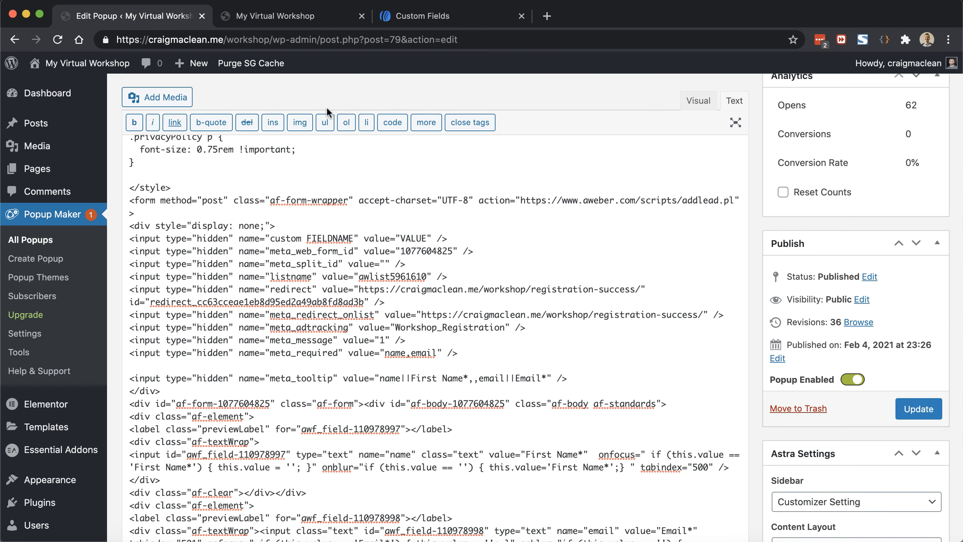
pyautogui.doubleClick(331, 238)
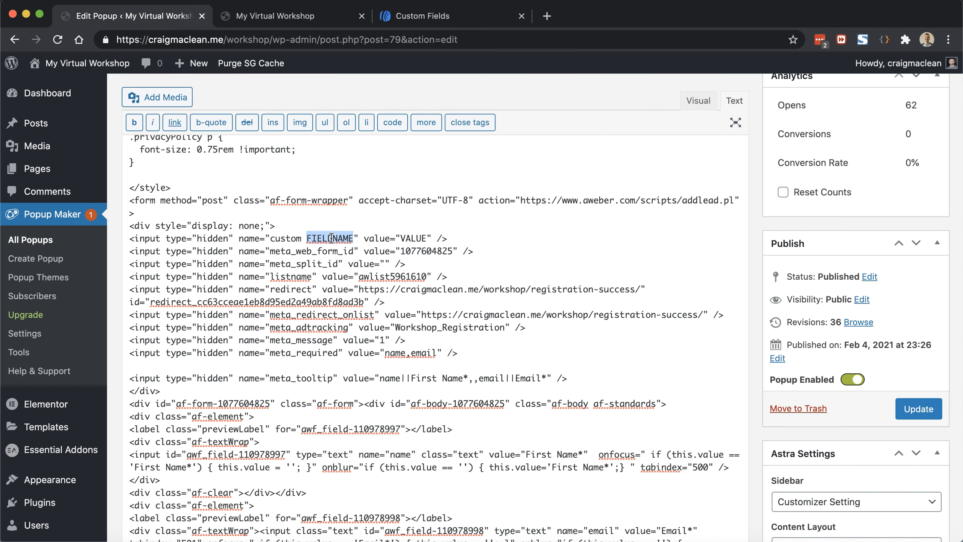
pyautogui.press('super+v')
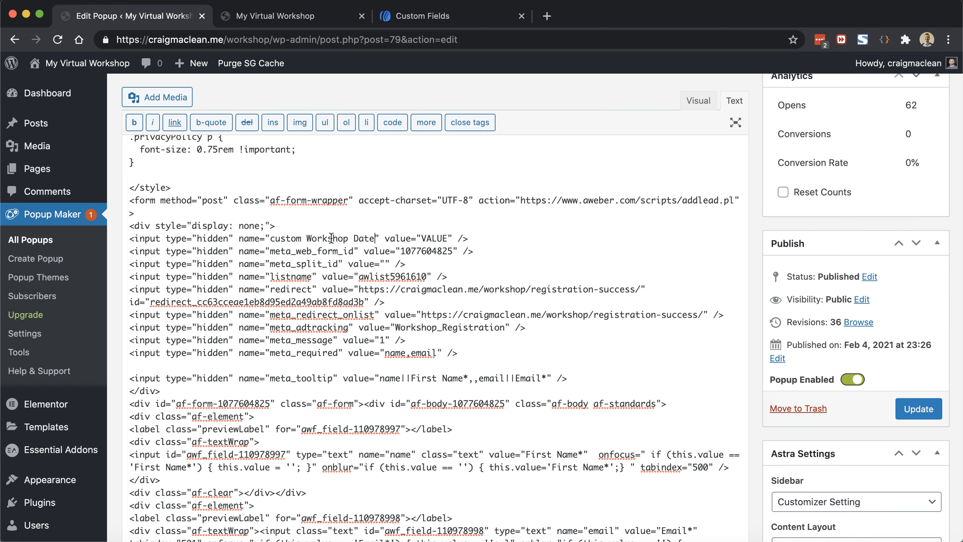
pyautogui.doubleClick(290, 238)
pyautogui.doubleClick(433, 238)
pyautogui.write('2021-03-04')
pyautogui.click(921, 408)
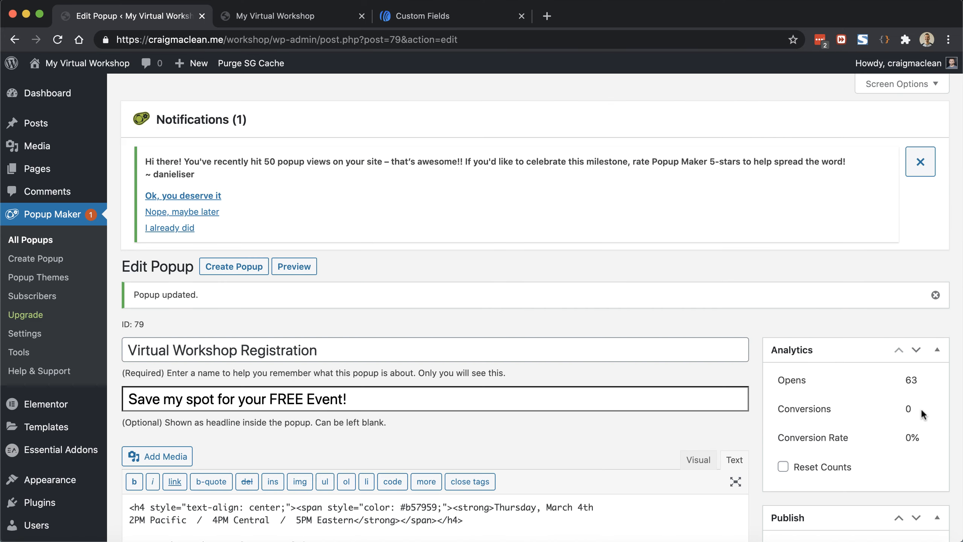
# Step: Reload the live workshop page and open the Save My Spot! registration popup
pyautogui.click(279, 17)
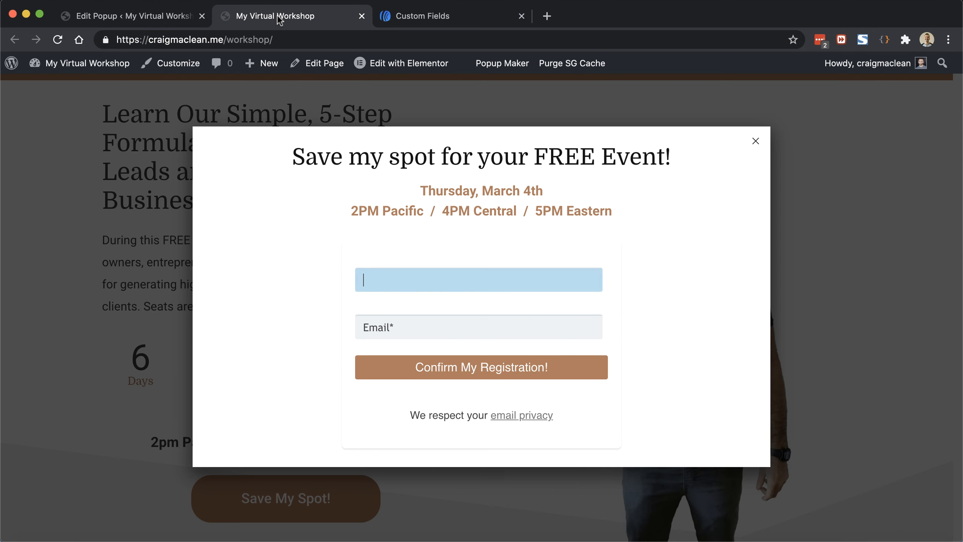
pyautogui.click(59, 41)
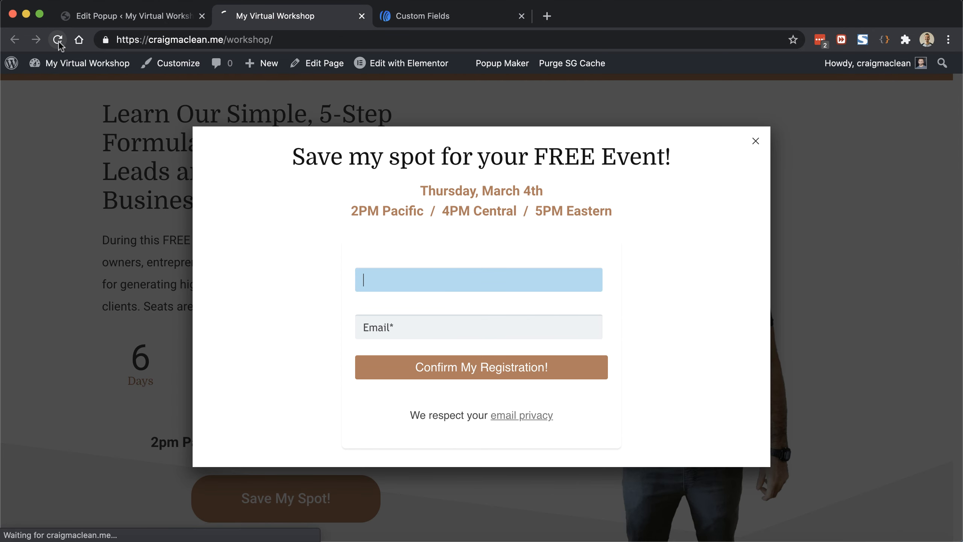
pyautogui.scroll(-2, 200, 194)
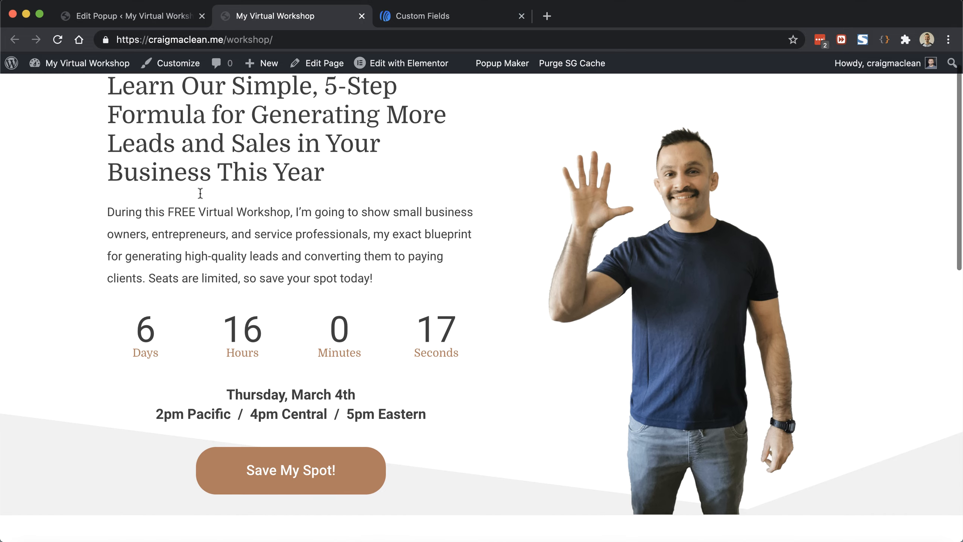
pyautogui.click(322, 451)
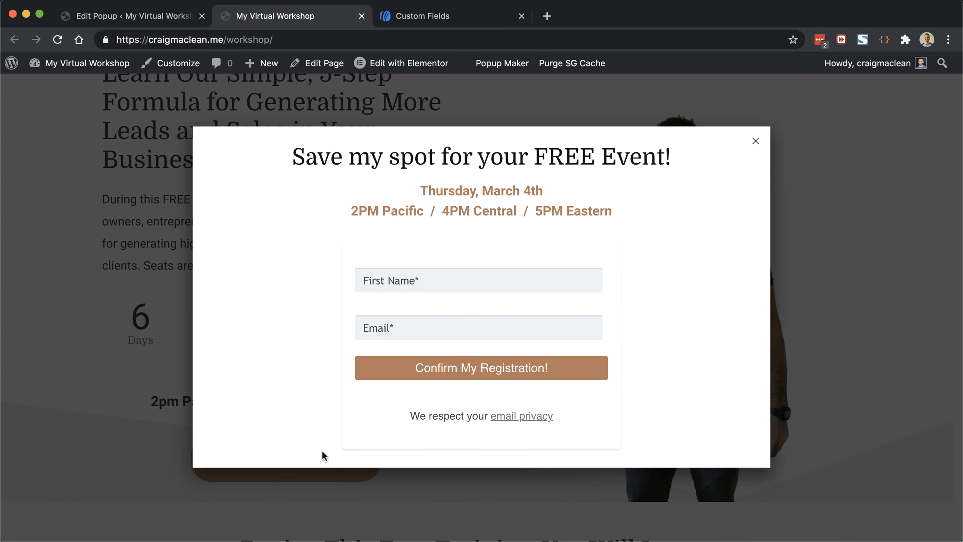
# Step: Submit a test registration with a first name and email address
pyautogui.click(428, 285)
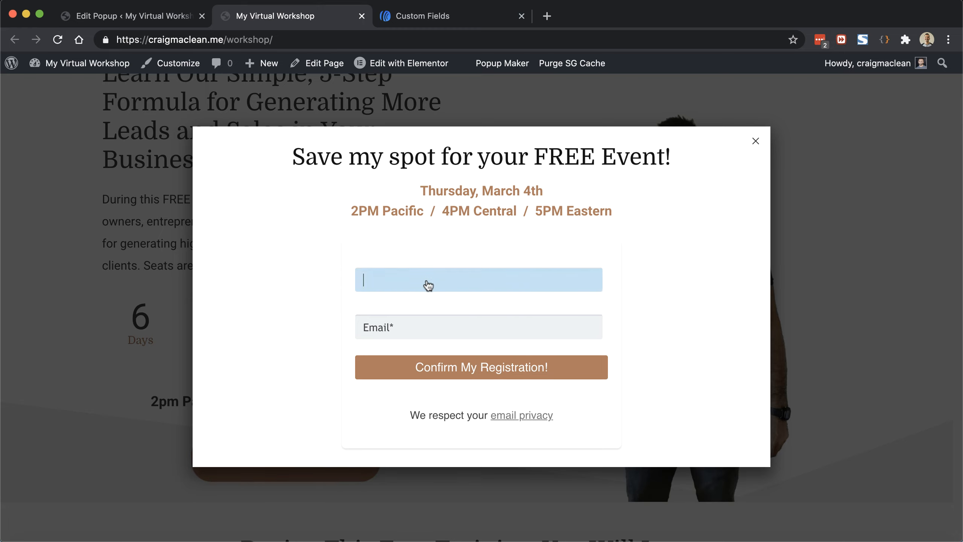
pyautogui.write('Craig')
pyautogui.press('Tab')
pyautogui.write('cm1')
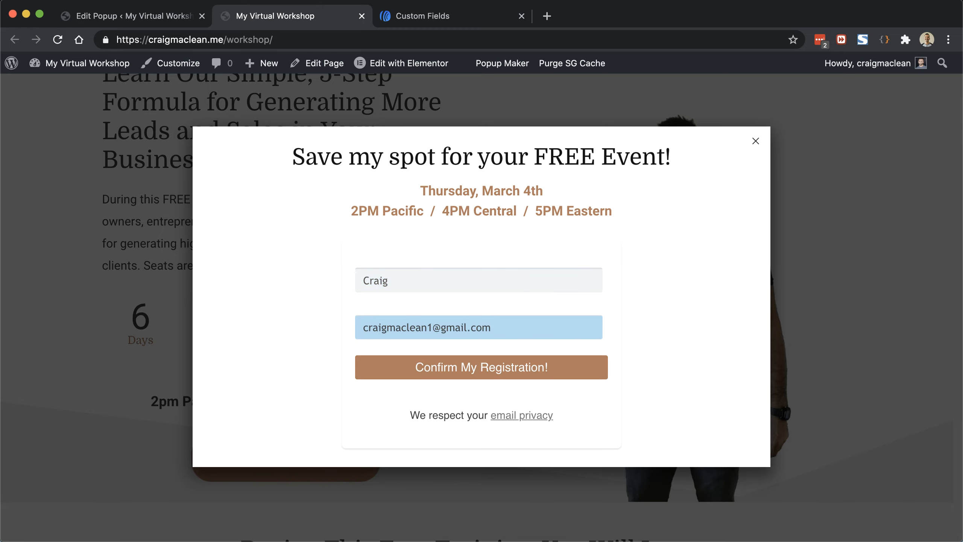
pyautogui.click(451, 370)
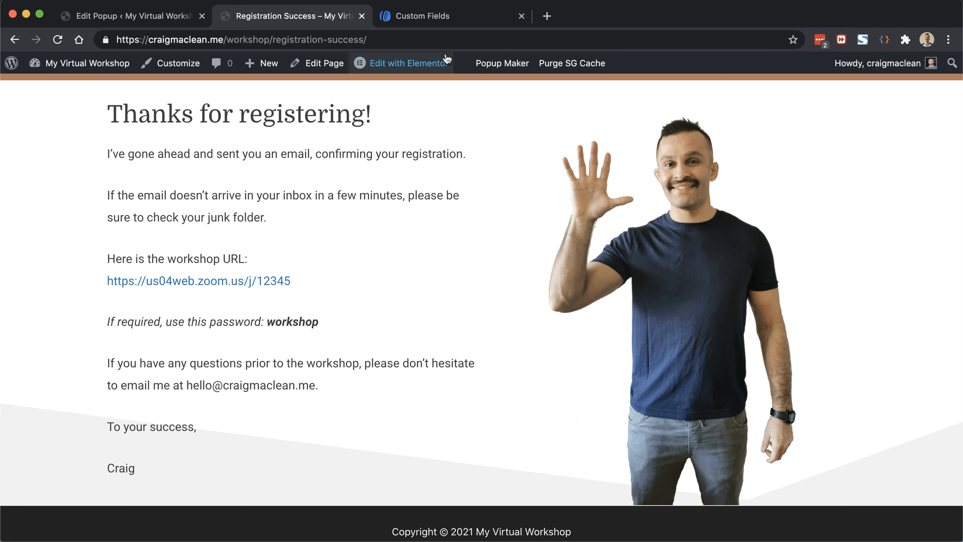
# Step: Check the new subscriber's tags and Workshop Date of 2021-03-04 on AWeber's Subscribers page
pyautogui.click(446, 24)
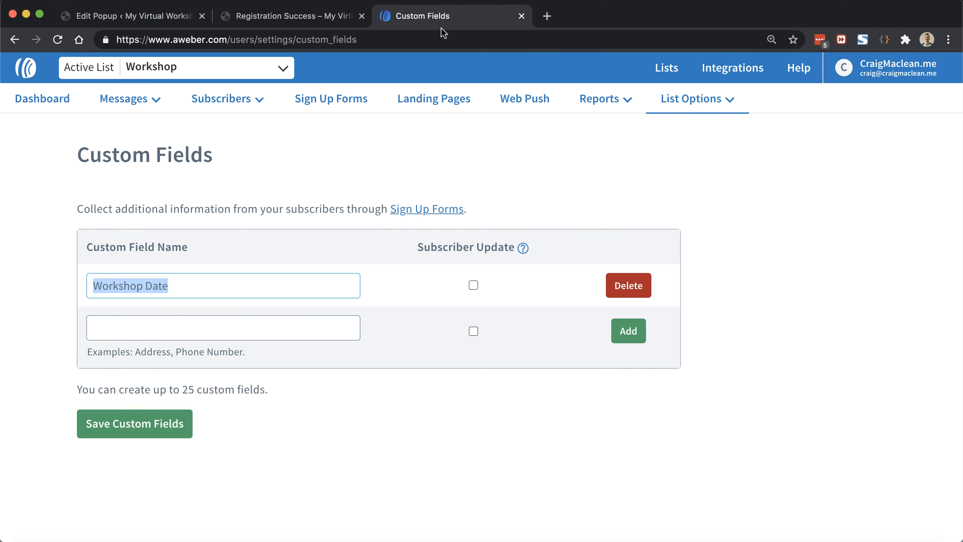
pyautogui.moveTo(253, 99)
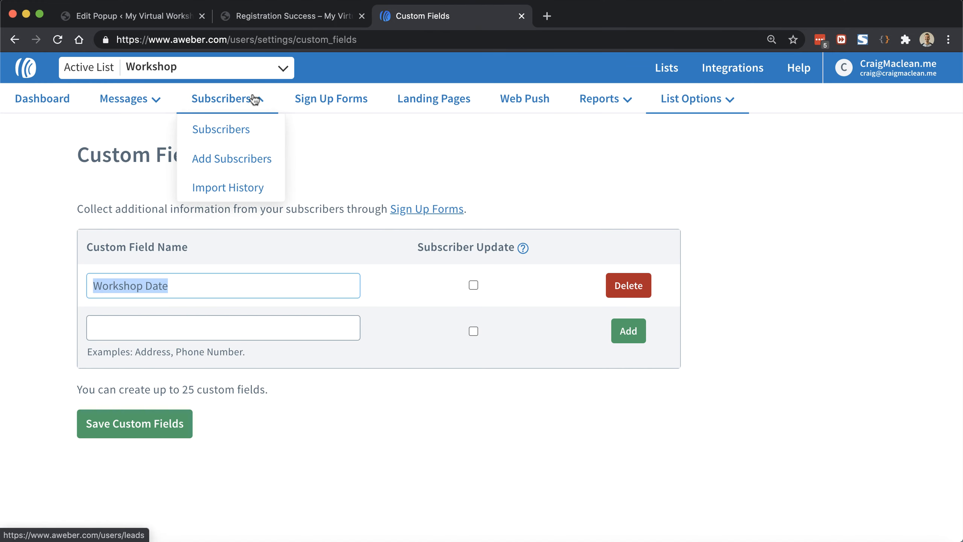
pyautogui.click(234, 130)
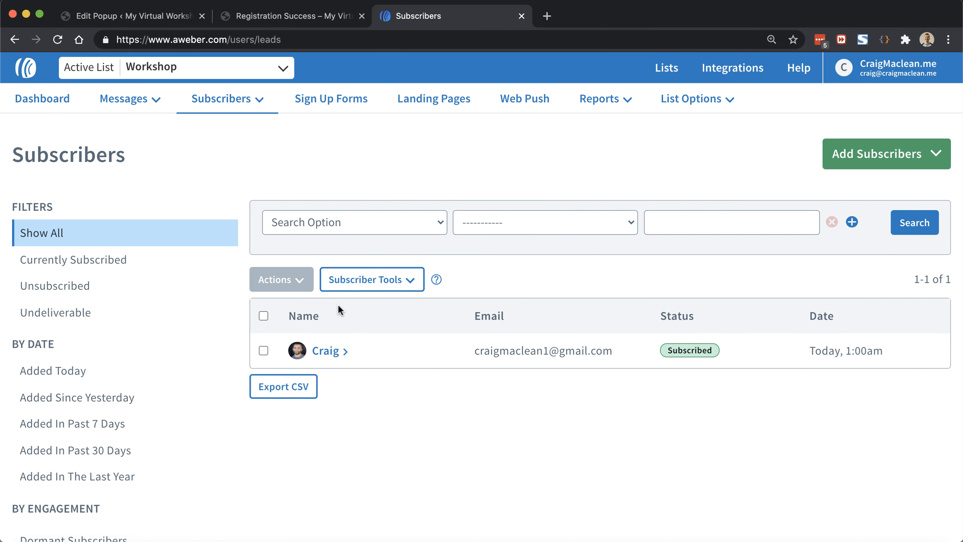
pyautogui.click(328, 351)
pyautogui.scroll(-5, 374, 322)
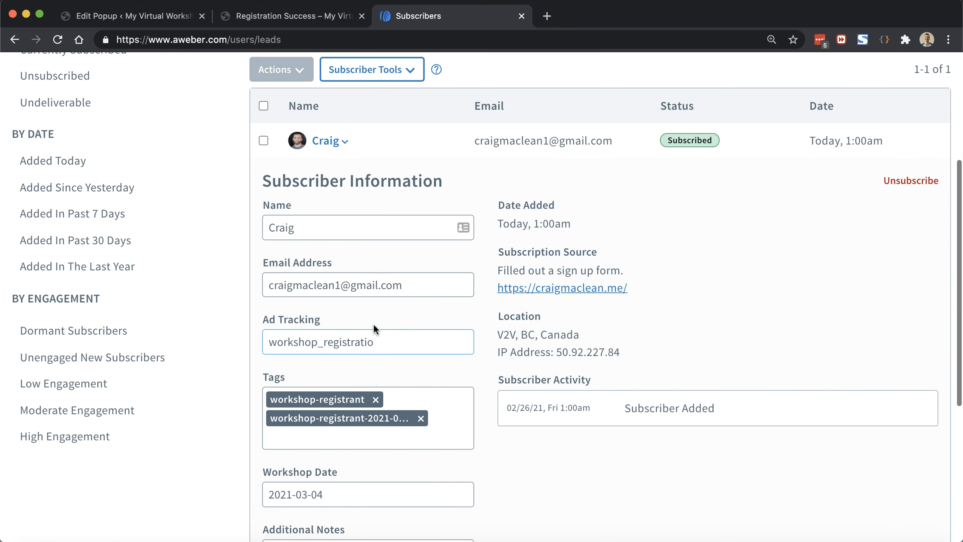
pyautogui.scroll(-3, 373, 322)
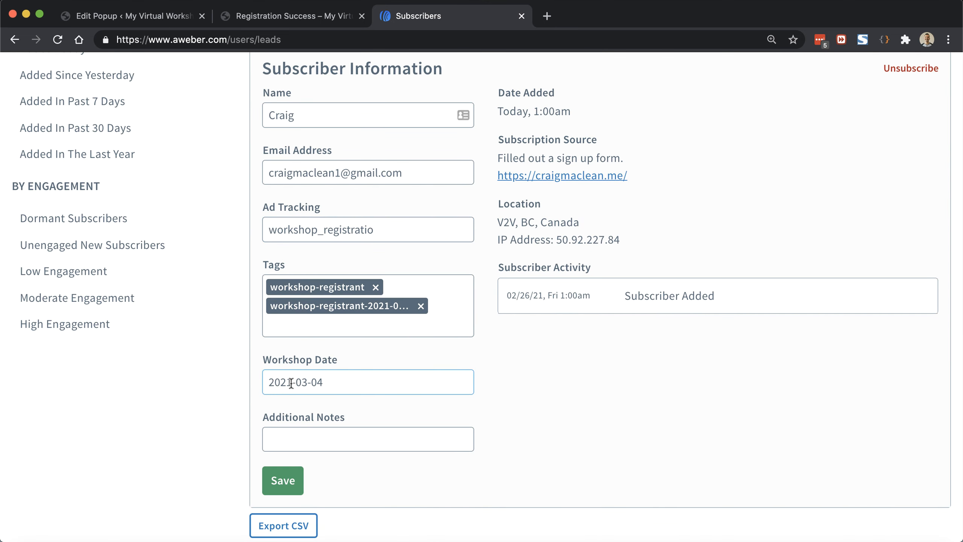
pyautogui.moveTo(334, 382); pyautogui.dragTo(245, 386)
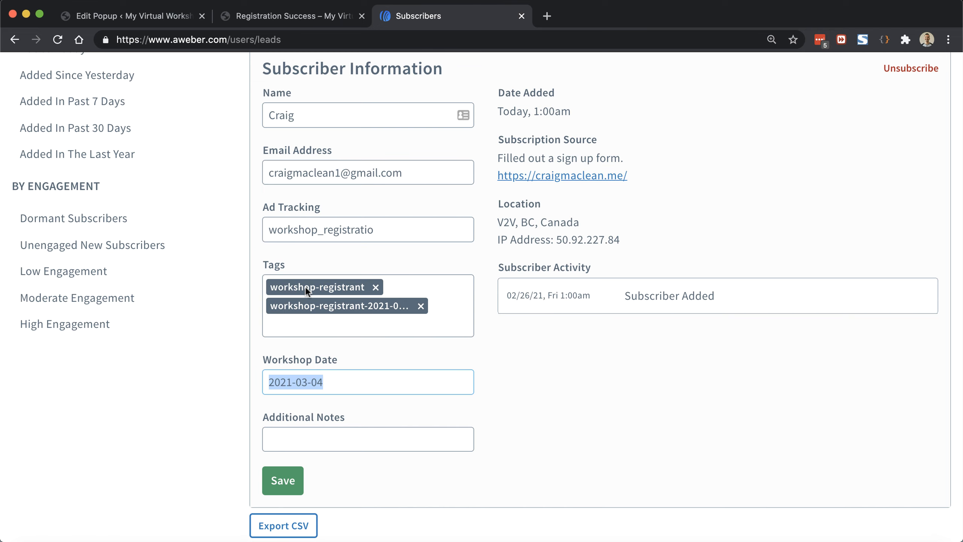
pyautogui.scroll(5, 306, 286)
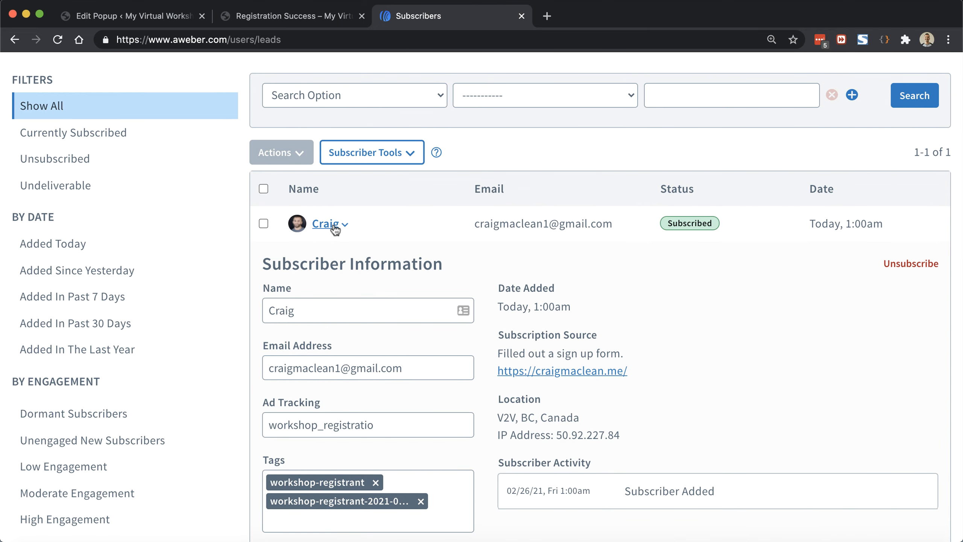
pyautogui.click(334, 226)
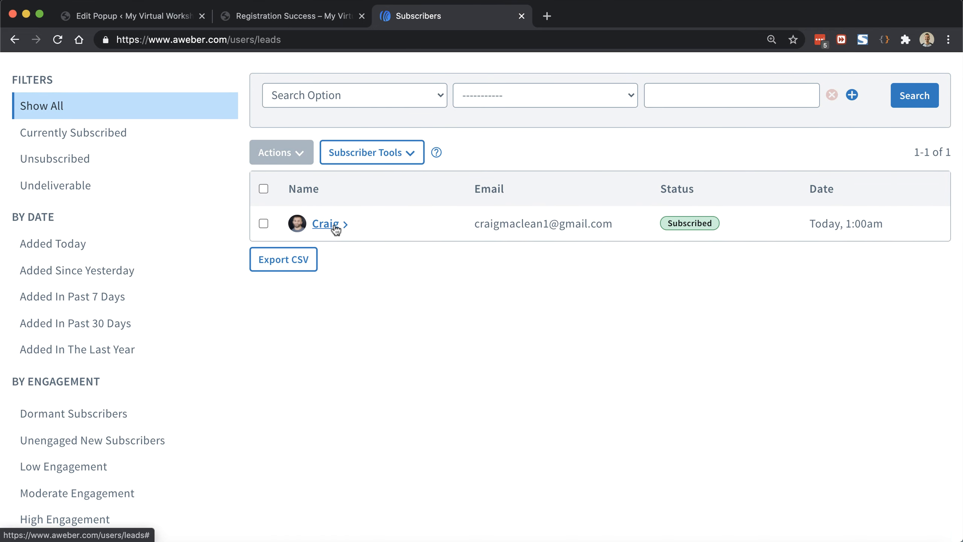
# Step: Open the Search Option dropdown on the Subscribers page
pyautogui.scroll(1, 406, 312)
pyautogui.scroll(3, 407, 312)
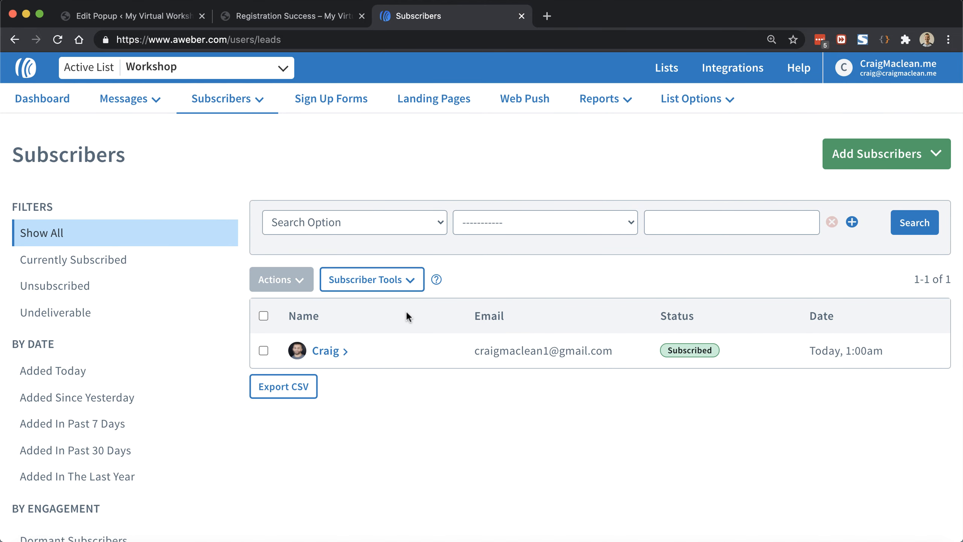
pyautogui.click(391, 220)
pyautogui.scroll(-6, 362, 342)
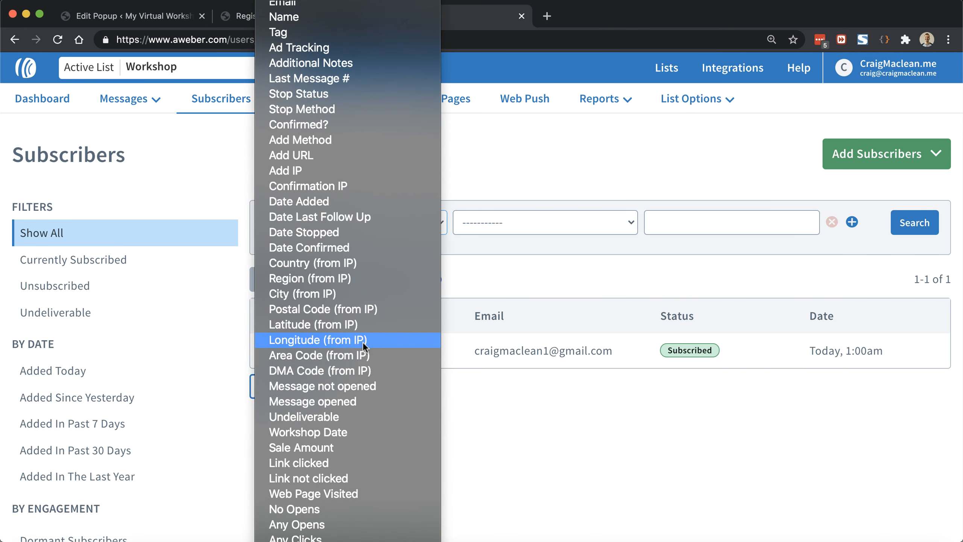
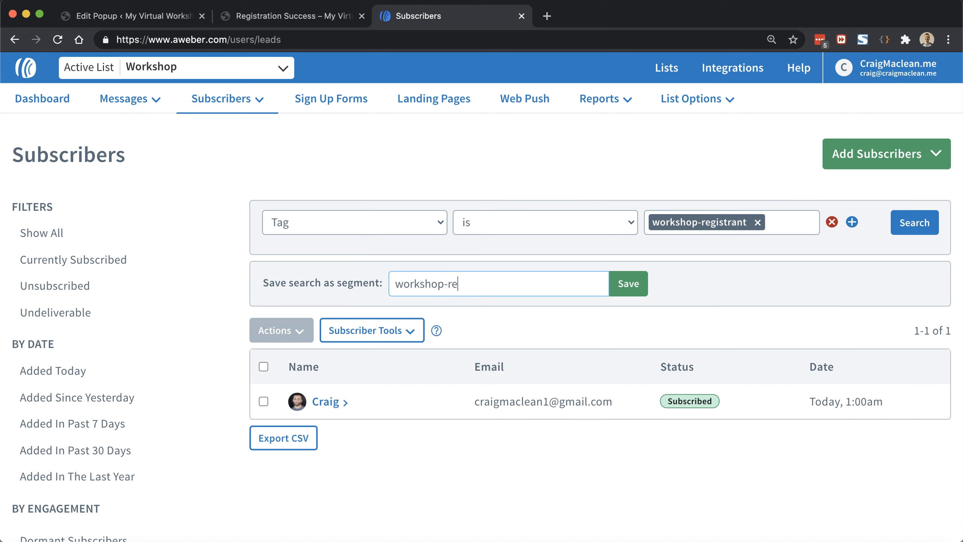
# Step: Name the tag search segment 'workshop-registrants' and save it, then check the subscriber list
pyautogui.write('strants')
pyautogui.click(628, 285)
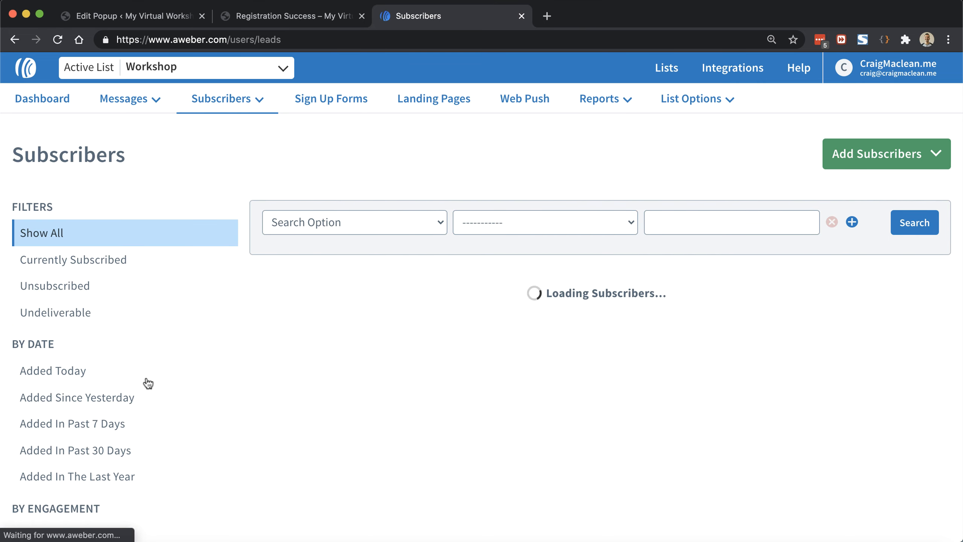
pyautogui.scroll(-10, 147, 383)
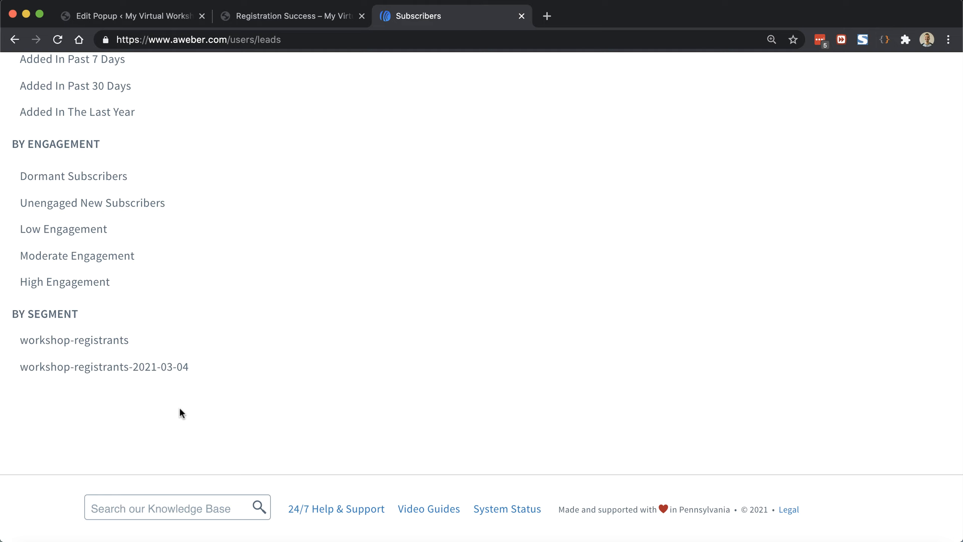
pyautogui.scroll(10, 180, 409)
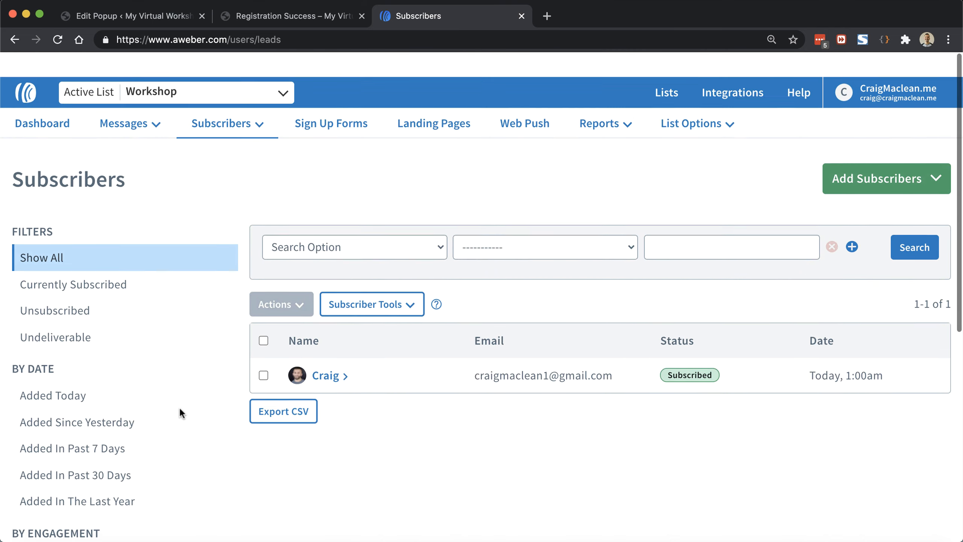
pyautogui.moveTo(121, 102)
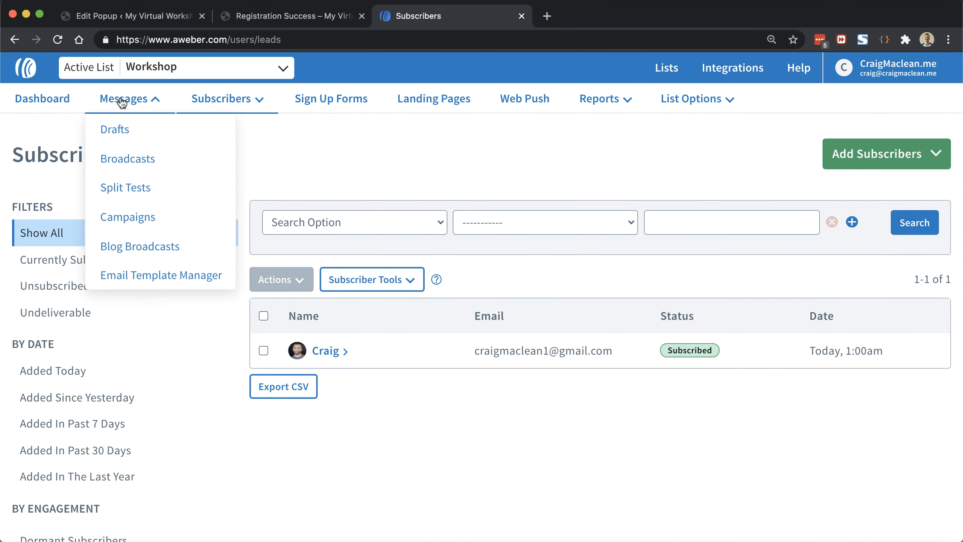
# Step: From the Campaigns page, create a blank campaign named 'Workshop Registration'
pyautogui.click(137, 217)
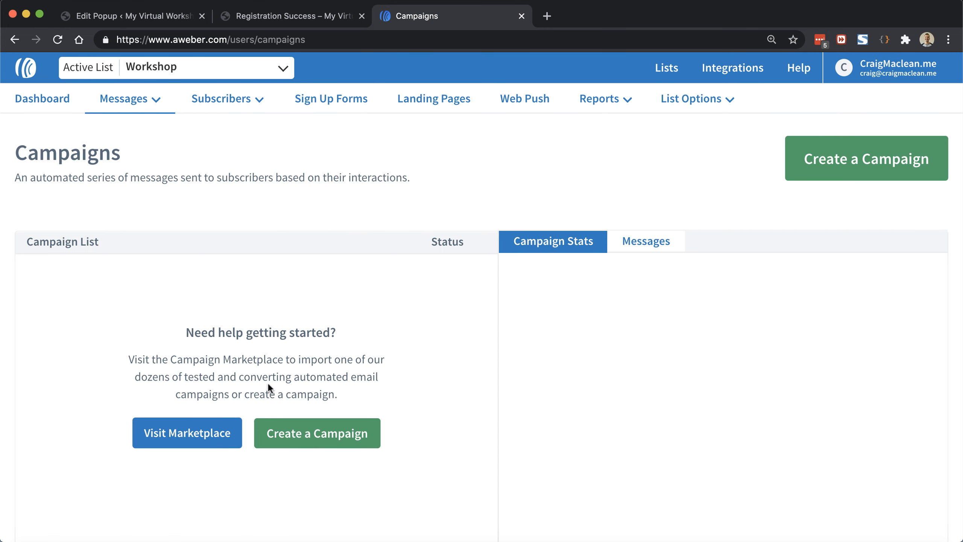
pyautogui.click(304, 436)
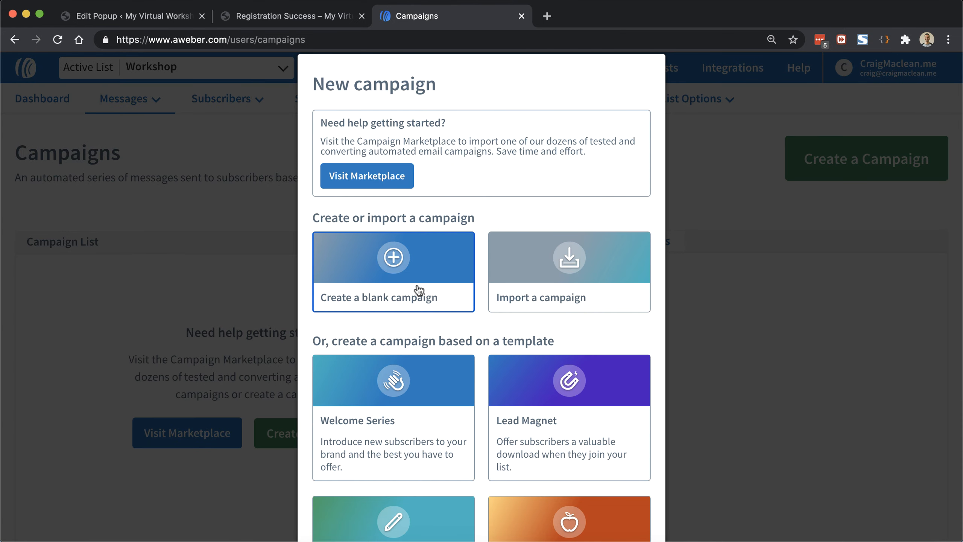
pyautogui.click(418, 291)
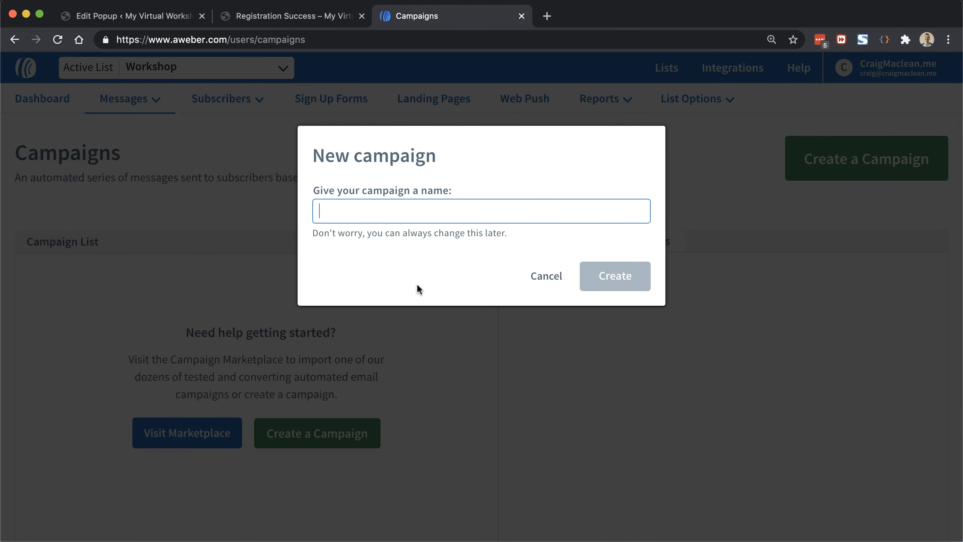
pyautogui.write('Worksh')
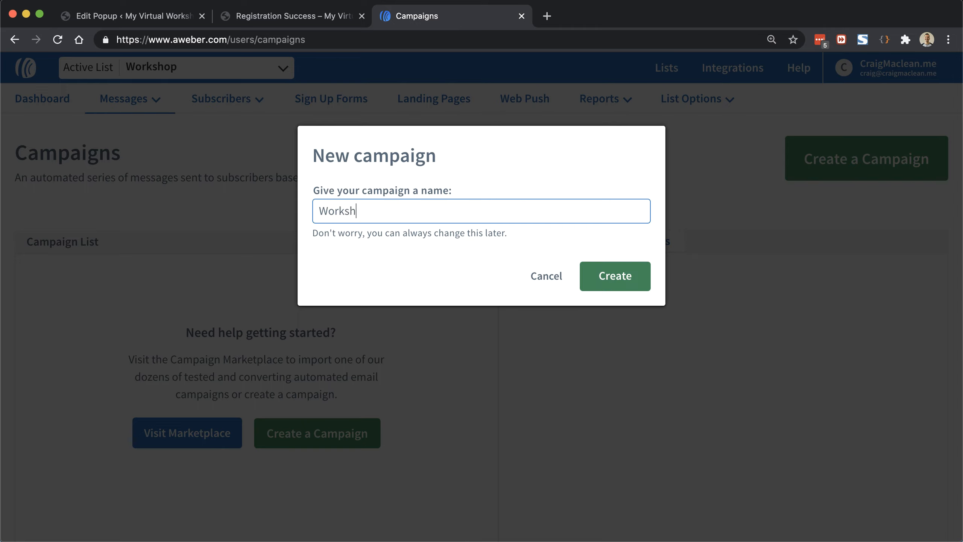
pyautogui.write('op Registration')
pyautogui.click(609, 280)
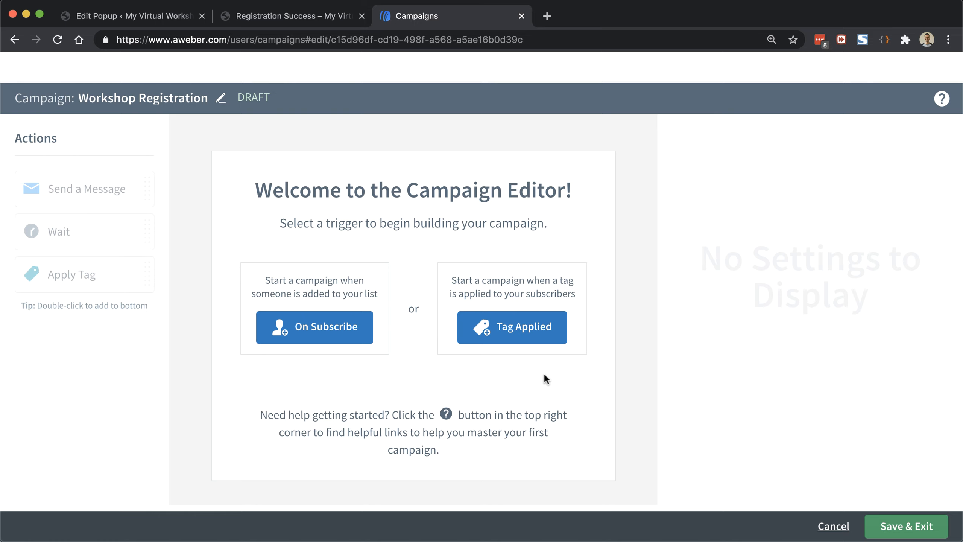
# Step: Set the campaign trigger to Tag Applied with the workshop-registrant-2021-03-04 tag
pyautogui.click(538, 330)
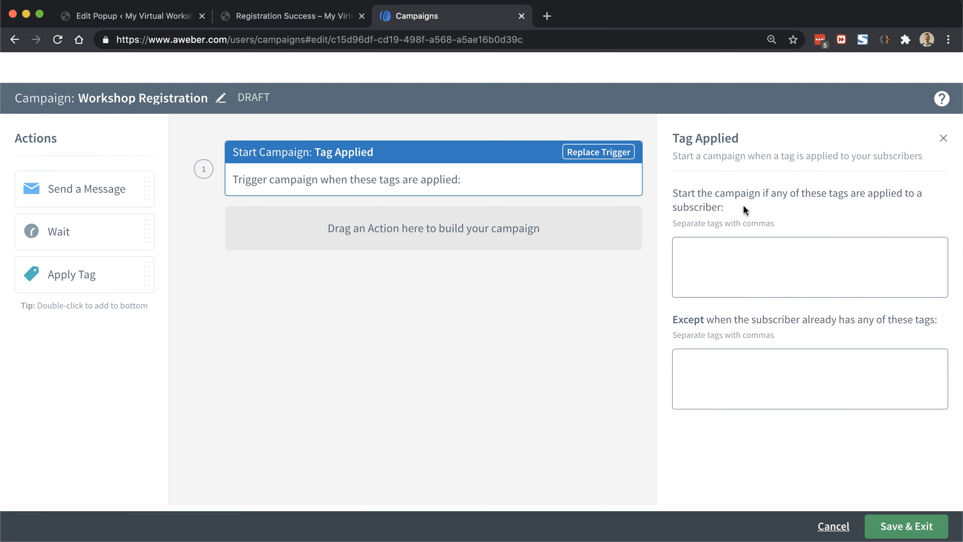
pyautogui.click(758, 252)
pyautogui.write('work')
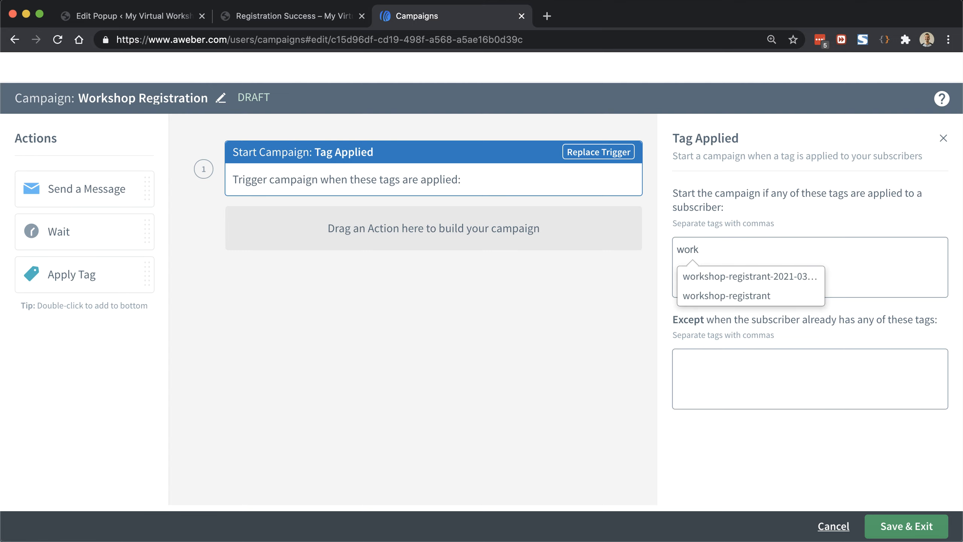
pyautogui.click(796, 282)
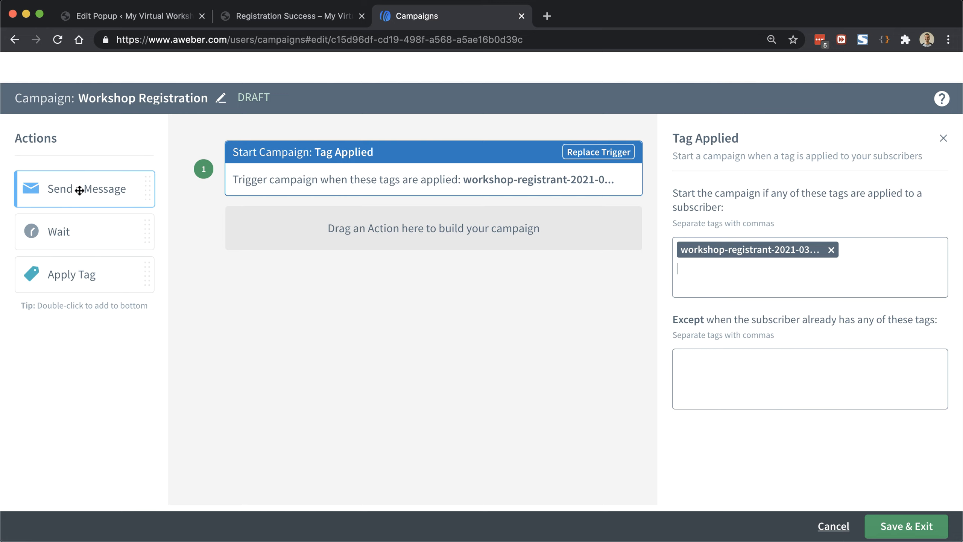
# Step: Add a Send a Message step and start its email in the Drag & Drop Email Builder
pyautogui.moveTo(80, 190); pyautogui.dragTo(388, 211)
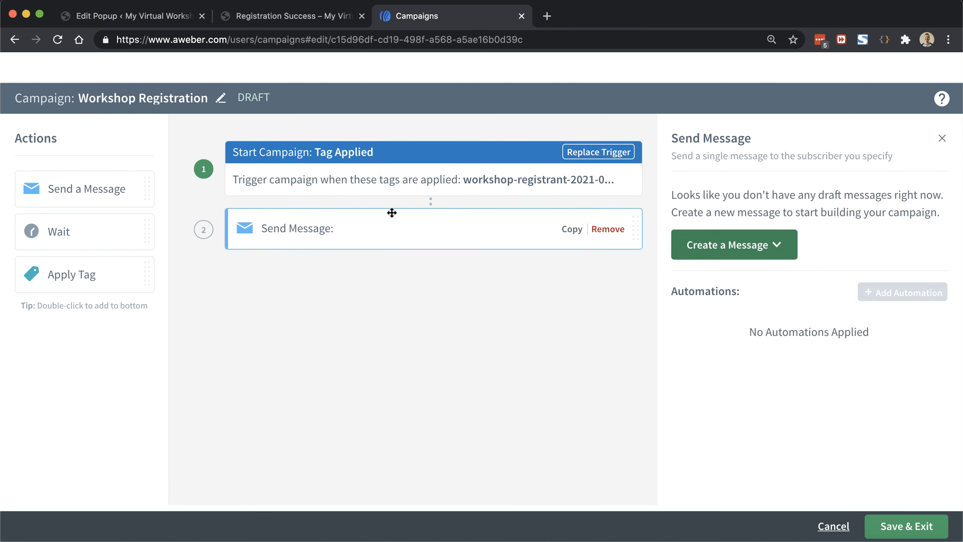
pyautogui.click(782, 246)
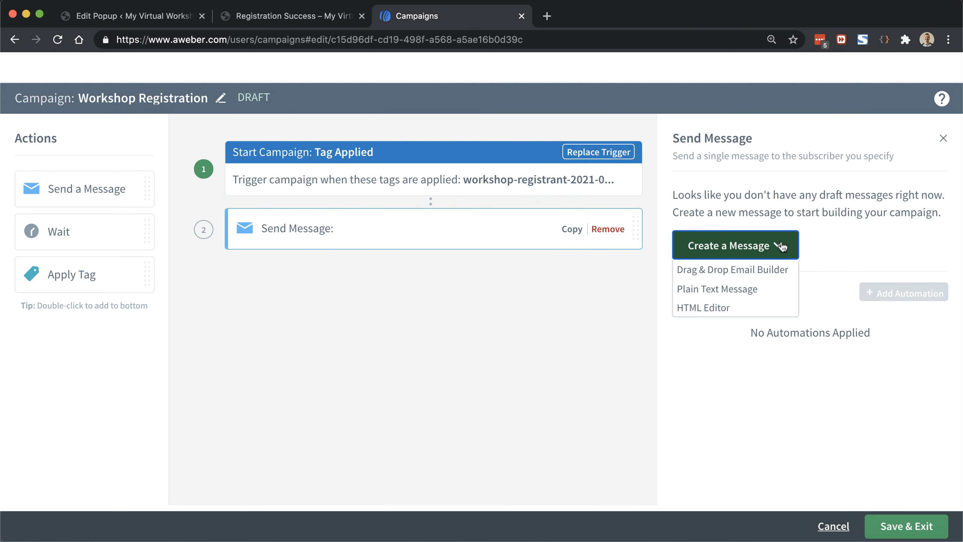
pyautogui.click(749, 270)
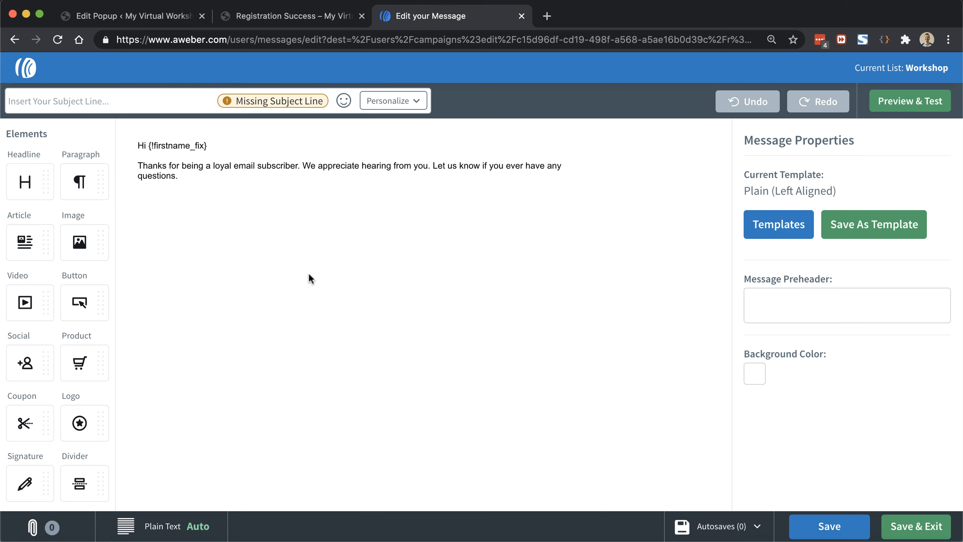
# Step: Set the subject to the First Name field followed by ', you're subscribed for the Virtual Workshop!'
pyautogui.click(133, 101)
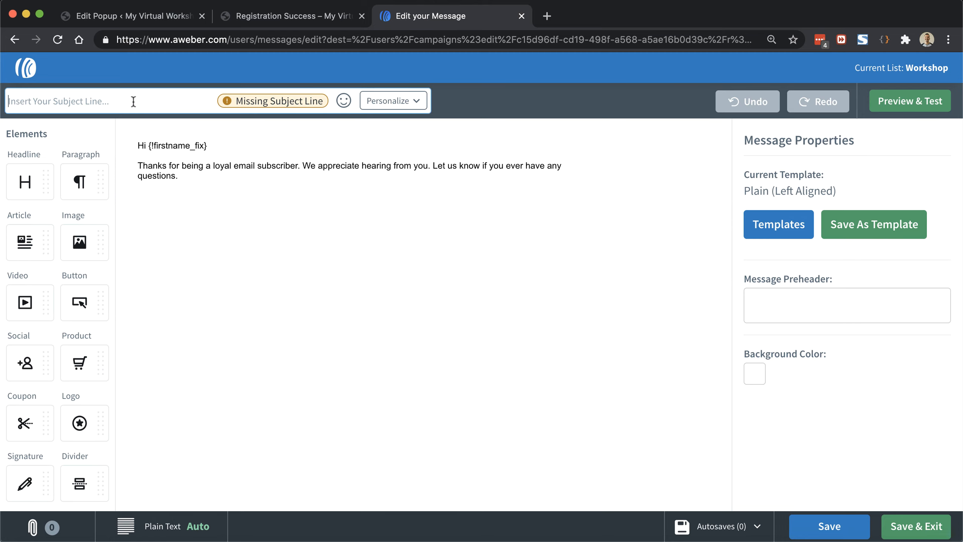
pyautogui.click(417, 103)
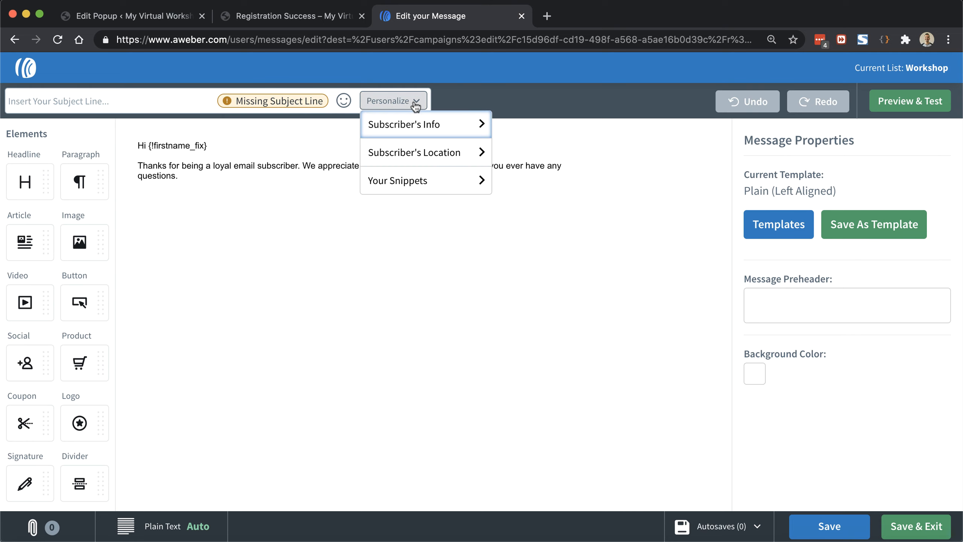
pyautogui.click(414, 127)
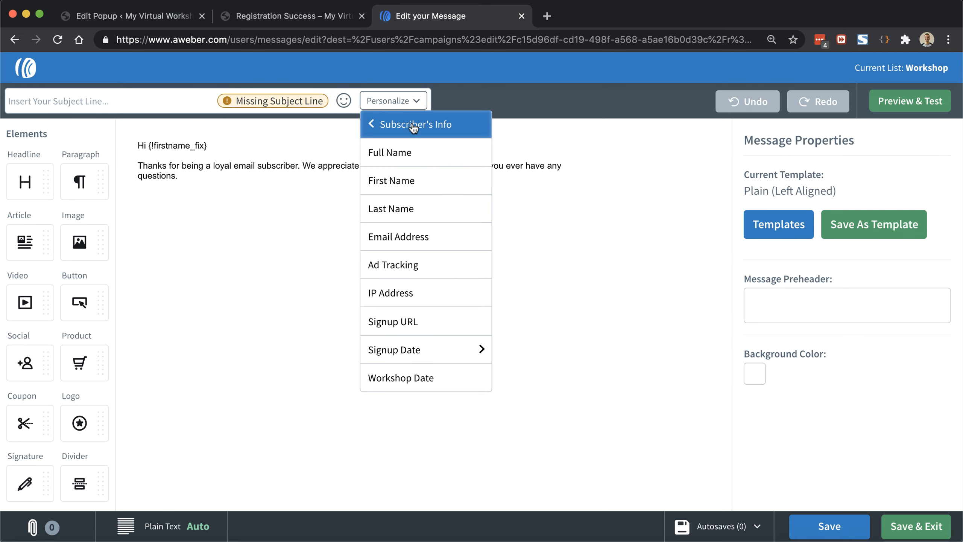
pyautogui.click(399, 181)
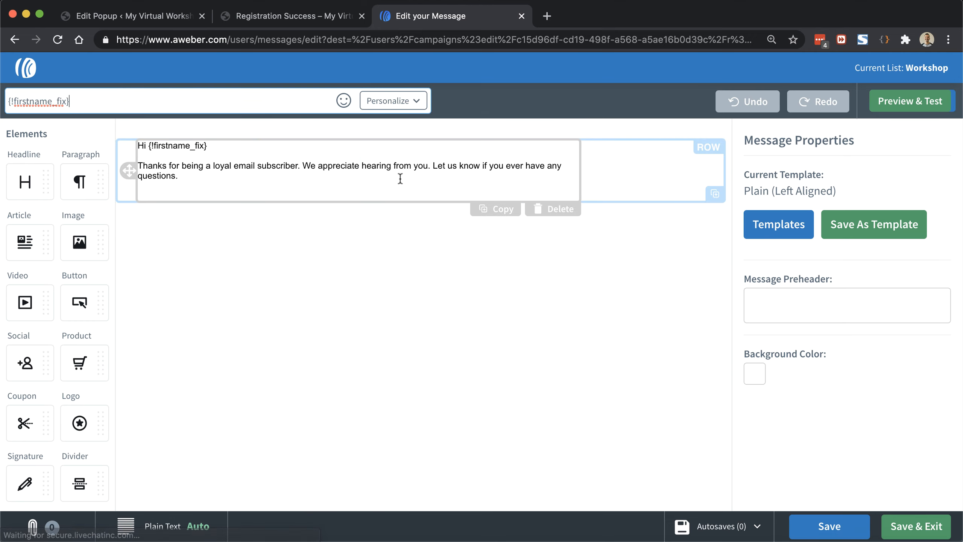
pyautogui.click(149, 110)
pyautogui.write(', ')
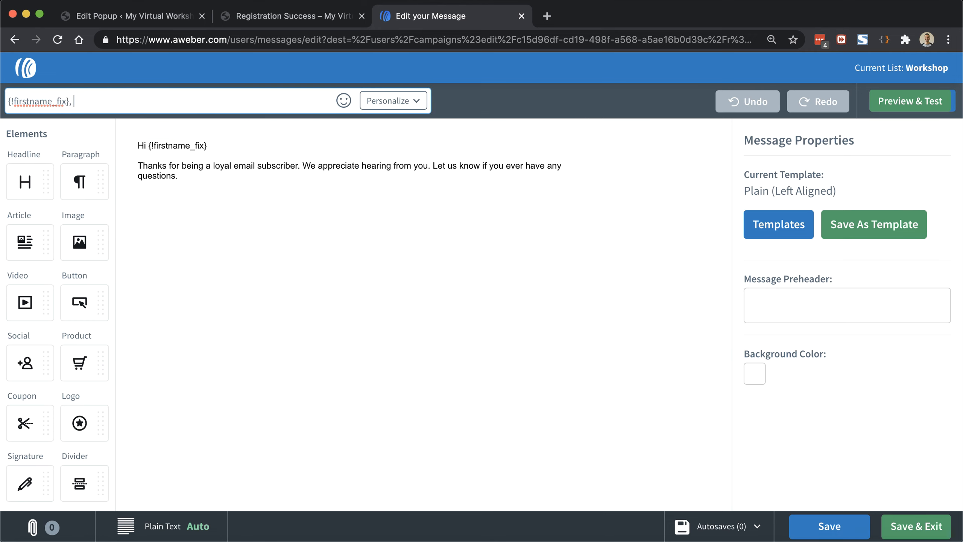
pyautogui.write("you're ub")
pyautogui.press('BackSpace')
pyautogui.press('BackSpace')
pyautogui.write('subscribed for the ')
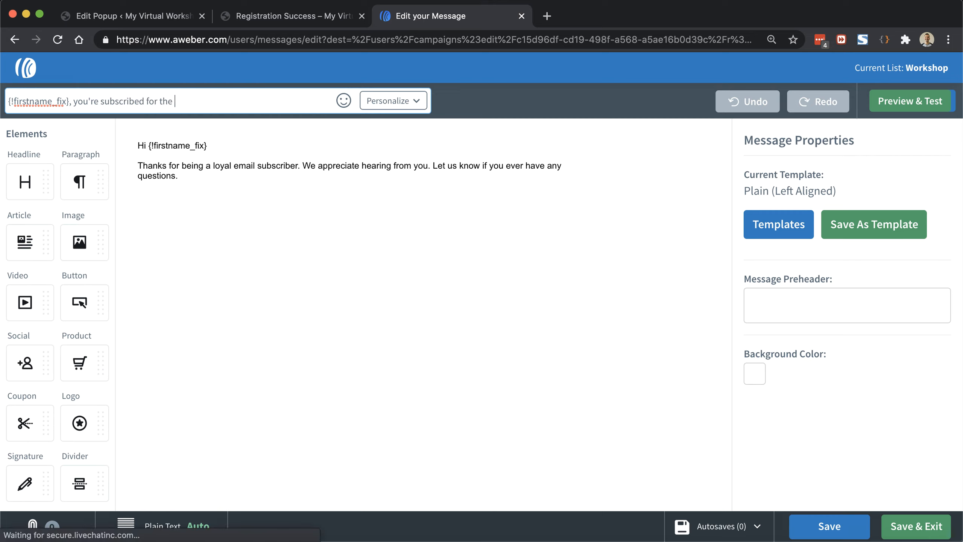
pyautogui.write('Virtual Works')
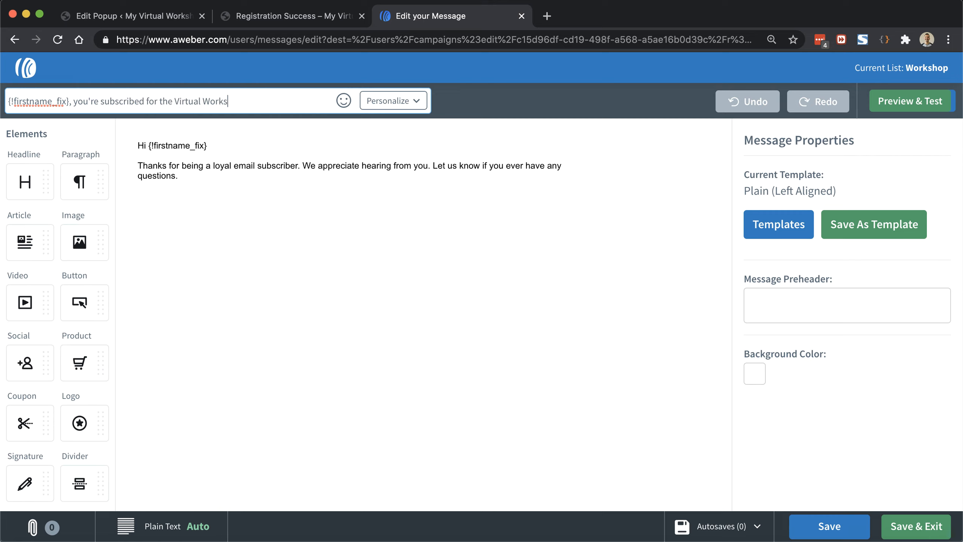
pyautogui.write('hop!')
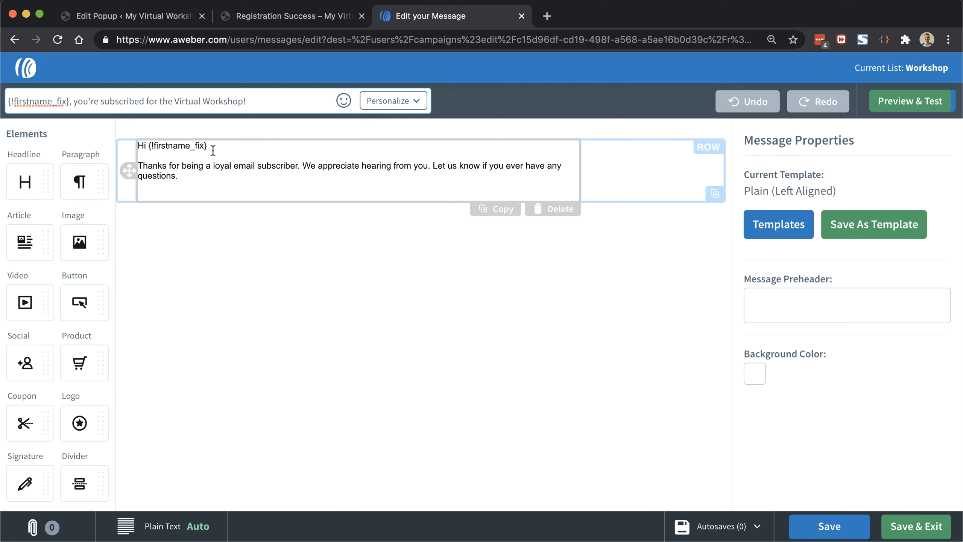
# Step: Replace the default thanks paragraph with the pasted workshop confirmation text, splitting off the When: line
pyautogui.click(220, 147)
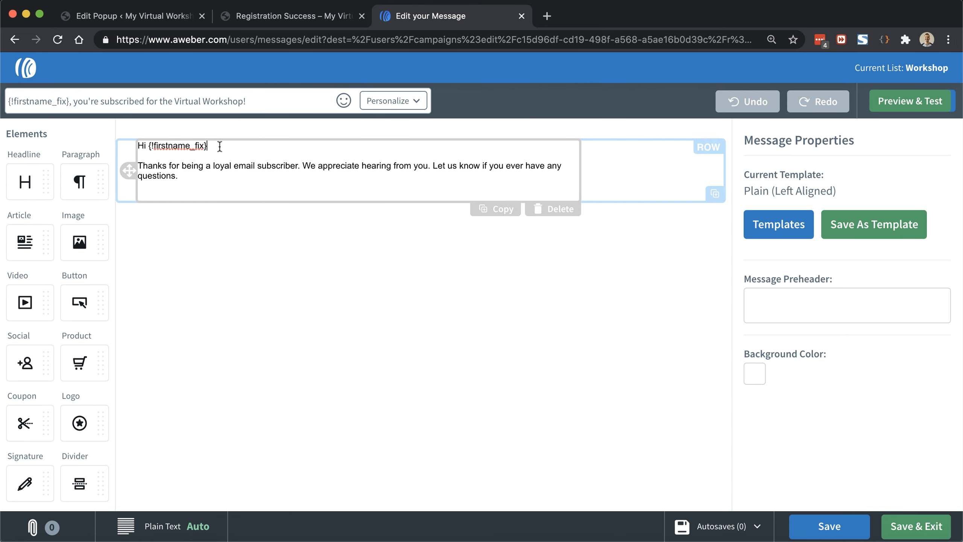
pyautogui.write(',')
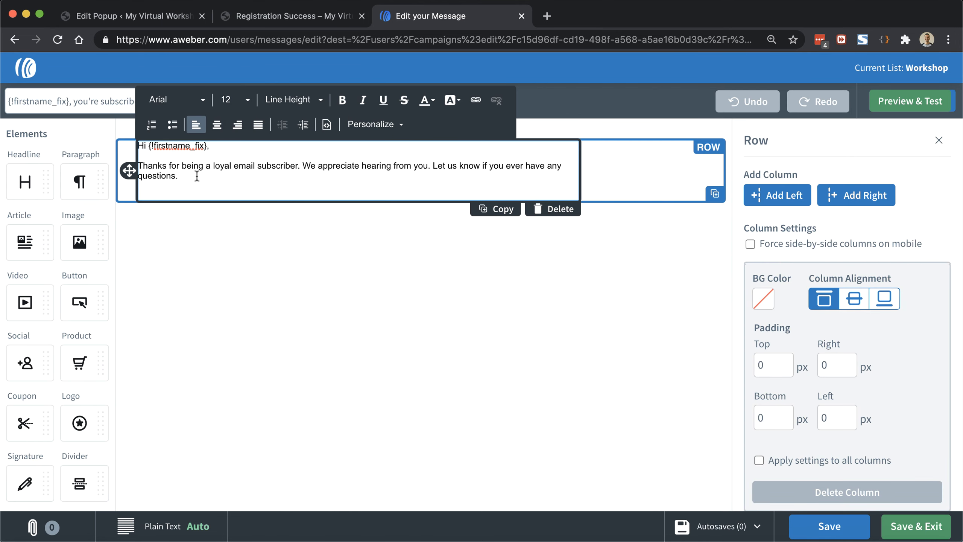
pyautogui.moveTo(193, 178); pyautogui.dragTo(129, 167)
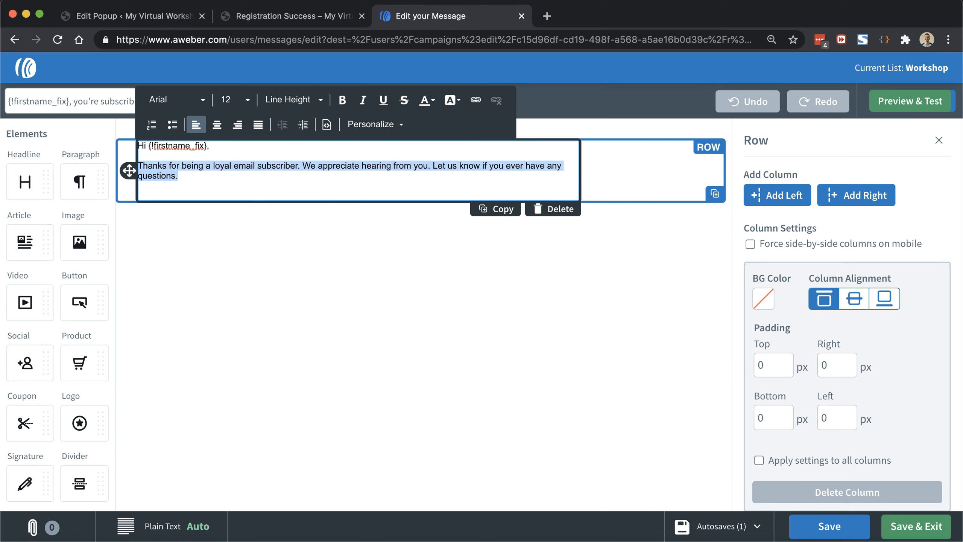
pyautogui.press('super+v')
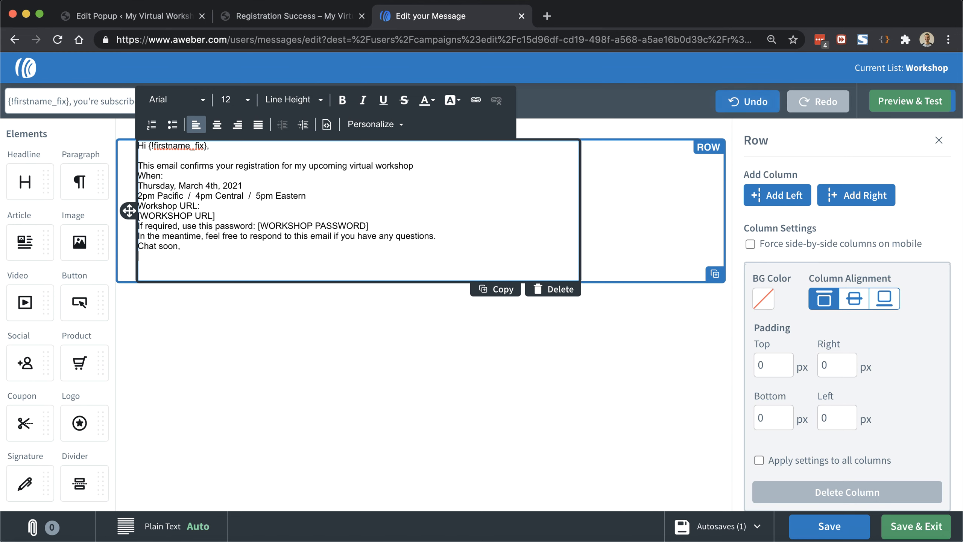
pyautogui.click(422, 164)
pyautogui.write('.')
pyautogui.press('Return')
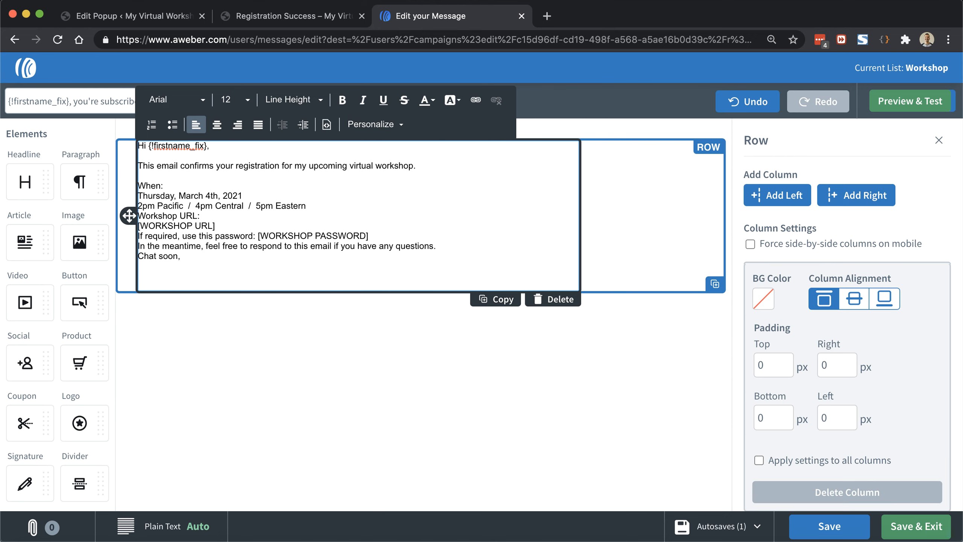
# Step: Bold the 'When:' and 'Workshop URL:' labels, with a blank line before Workshop URL
pyautogui.hotkey('shift', 'End')
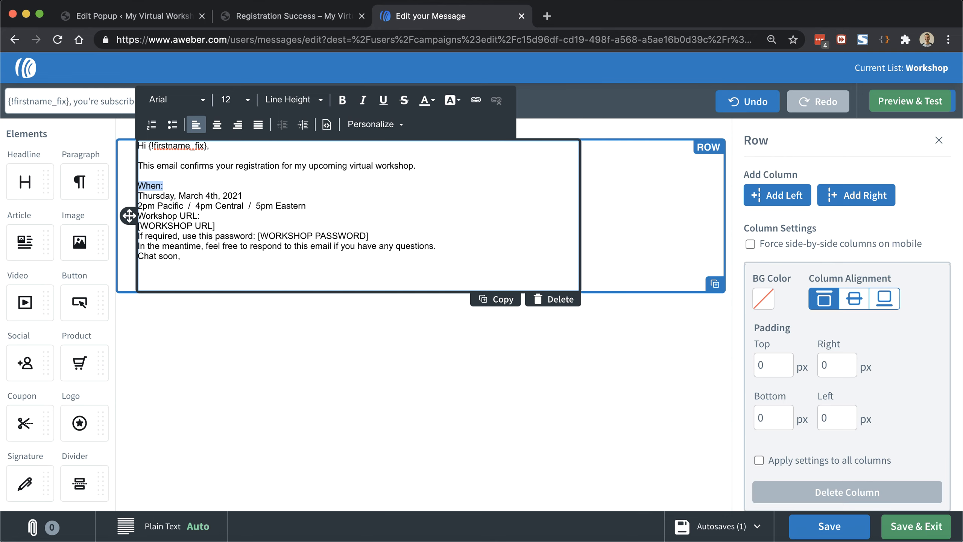
pyautogui.click(347, 100)
pyautogui.click(273, 216)
pyautogui.press('super+Left')
pyautogui.press('Return')
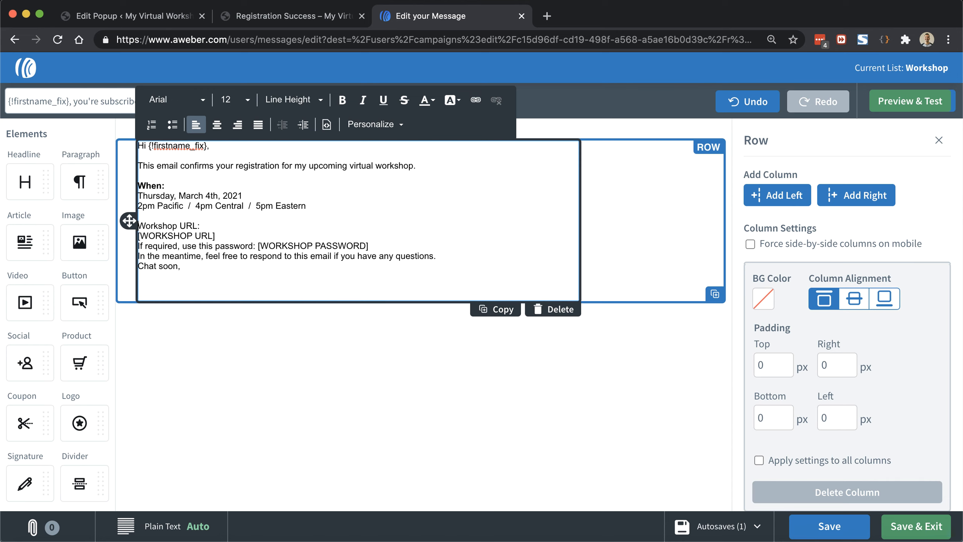
pyautogui.hotkey('shift', 'End')
pyautogui.click(342, 100)
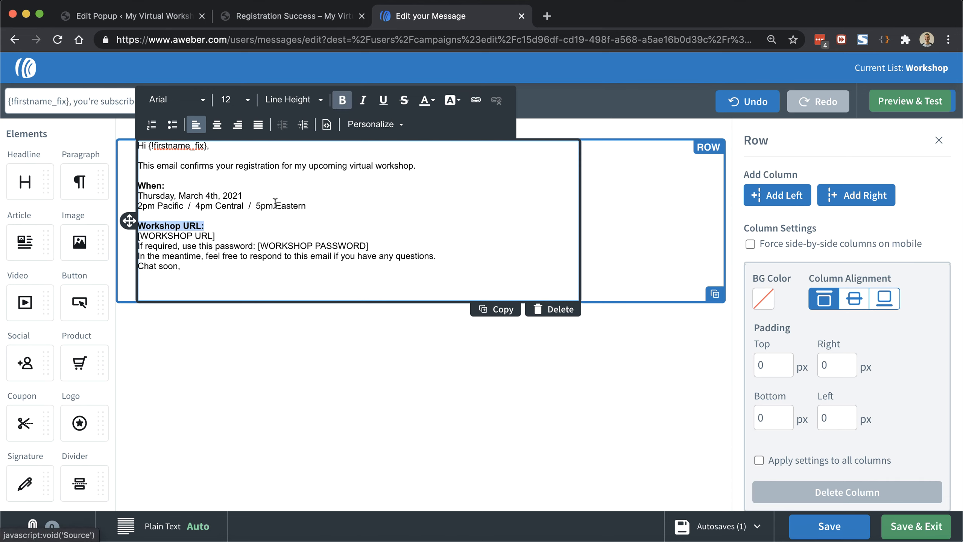
pyautogui.click(251, 232)
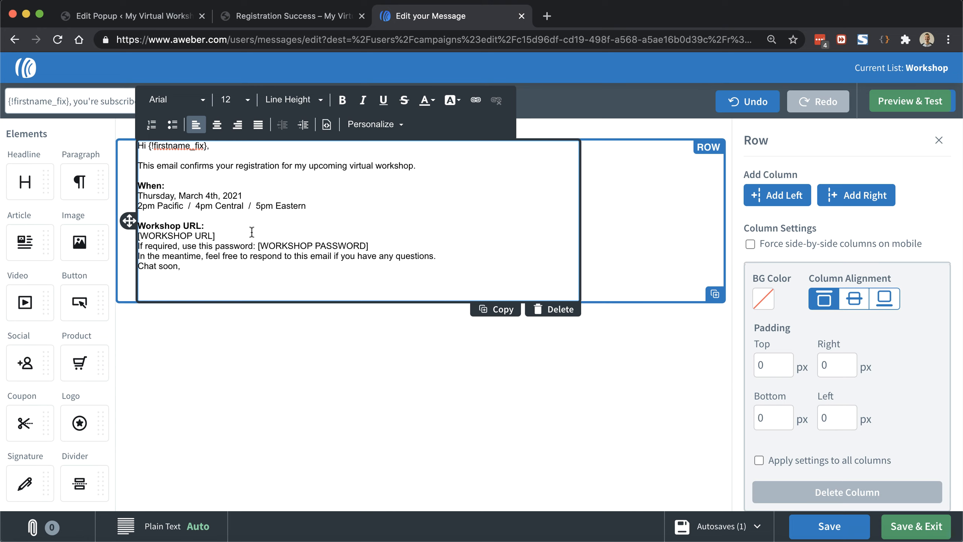
pyautogui.press('shift+super+Left')
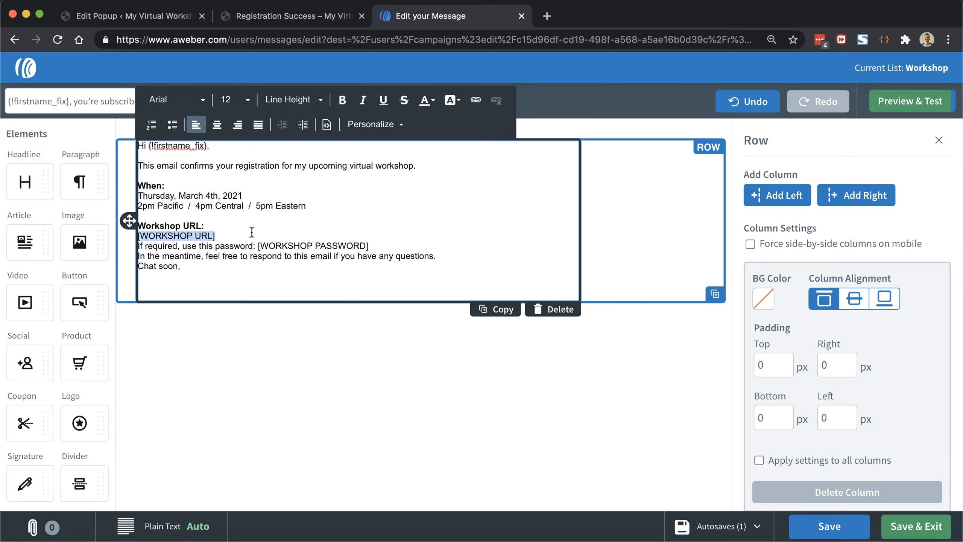
pyautogui.write('https://us04web.zoom.us/j/12345')
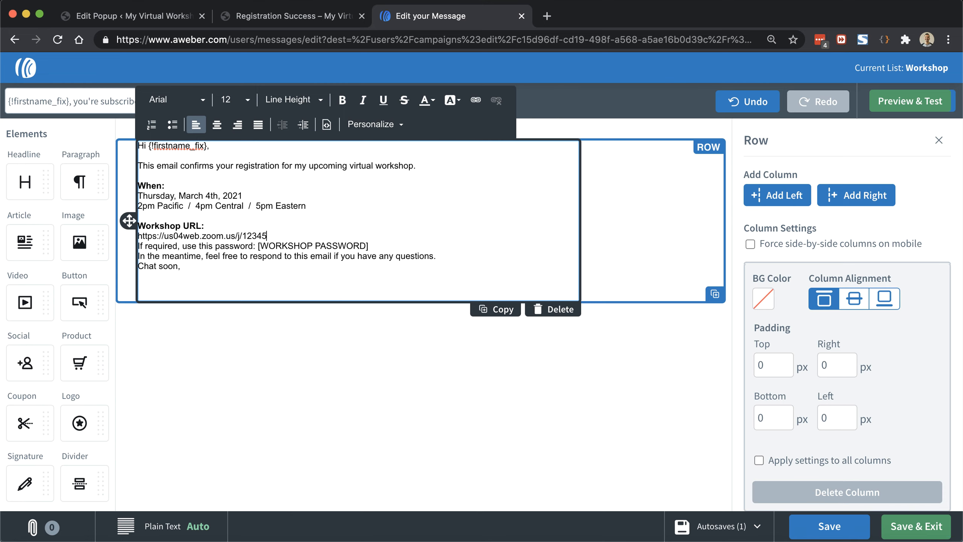
pyautogui.press('Return')
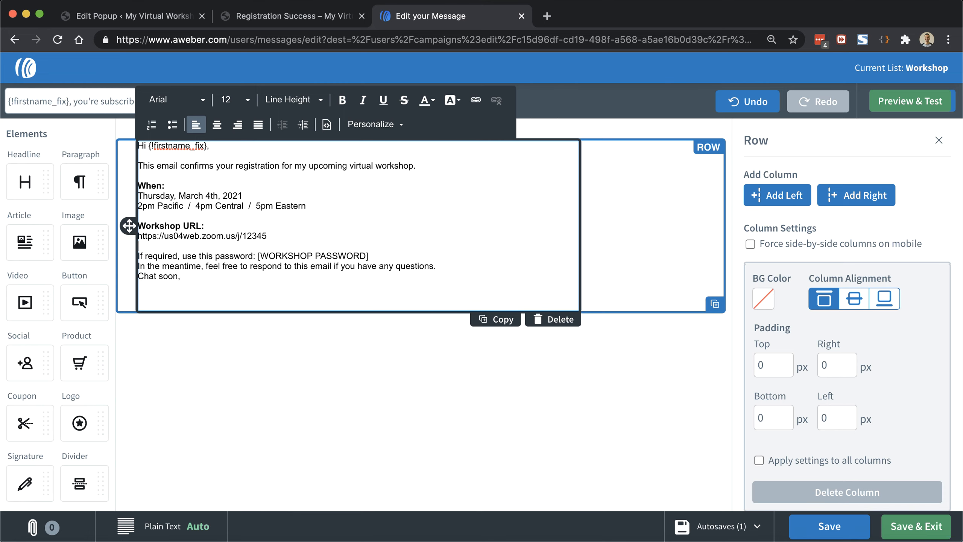
pyautogui.tripleClick(266, 236)
pyautogui.rightClick(253, 236)
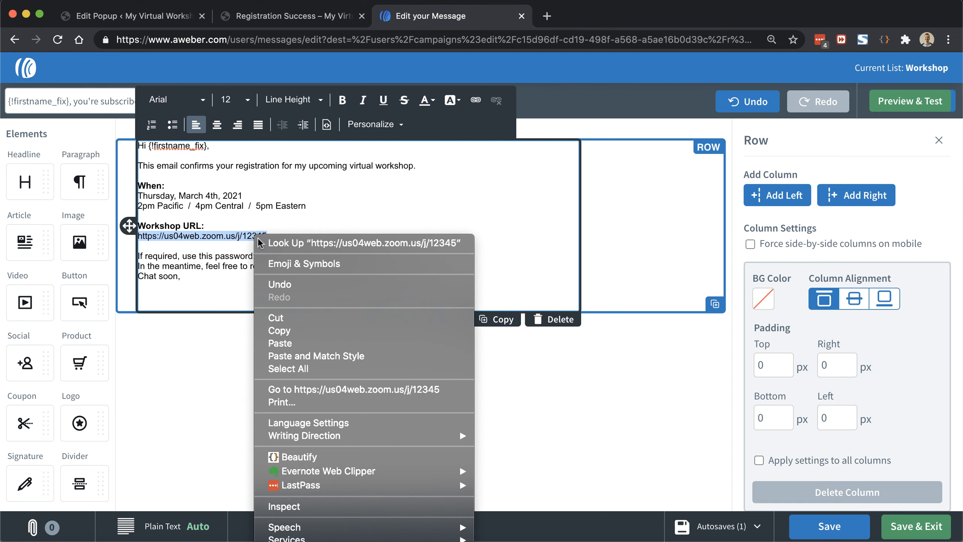
pyautogui.click(270, 326)
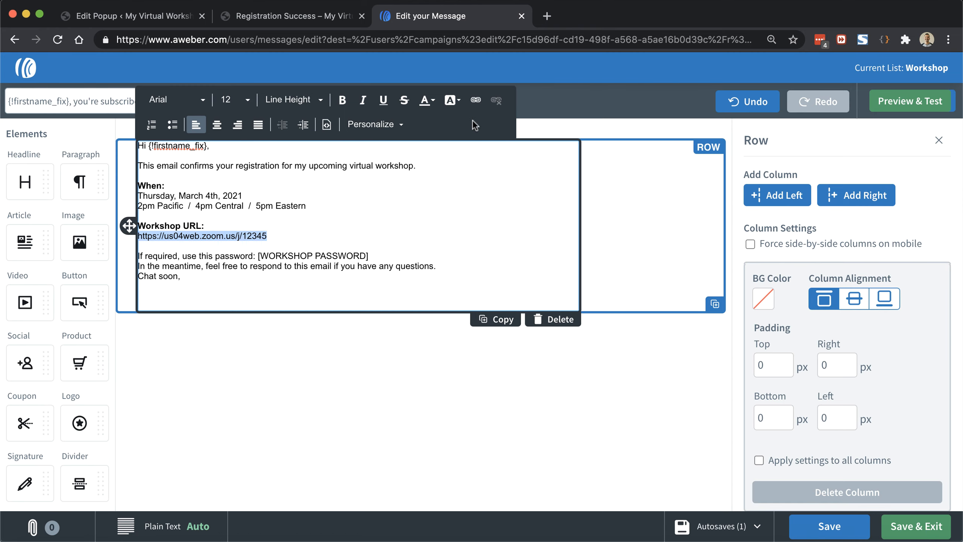
pyautogui.click(475, 101)
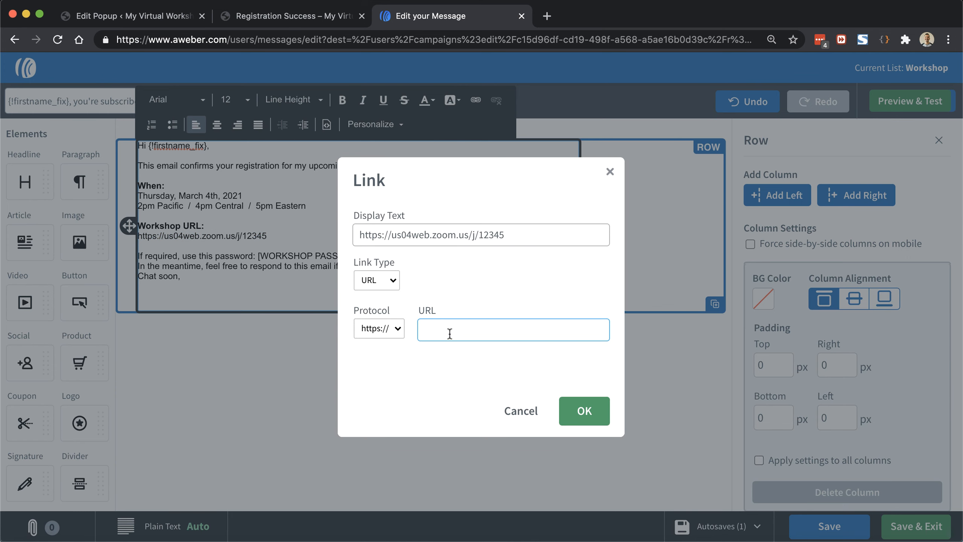
pyautogui.press('super+v')
pyautogui.click(606, 417)
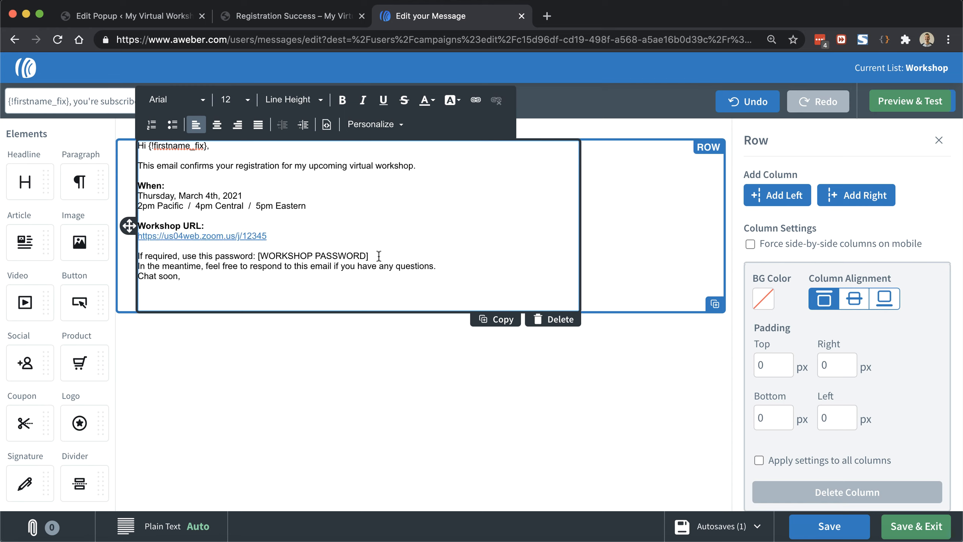
pyautogui.press('Return')
pyautogui.moveTo(257, 256); pyautogui.dragTo(369, 256)
pyautogui.write('o')
pyautogui.press('BackSpace')
pyautogui.write('workshop')
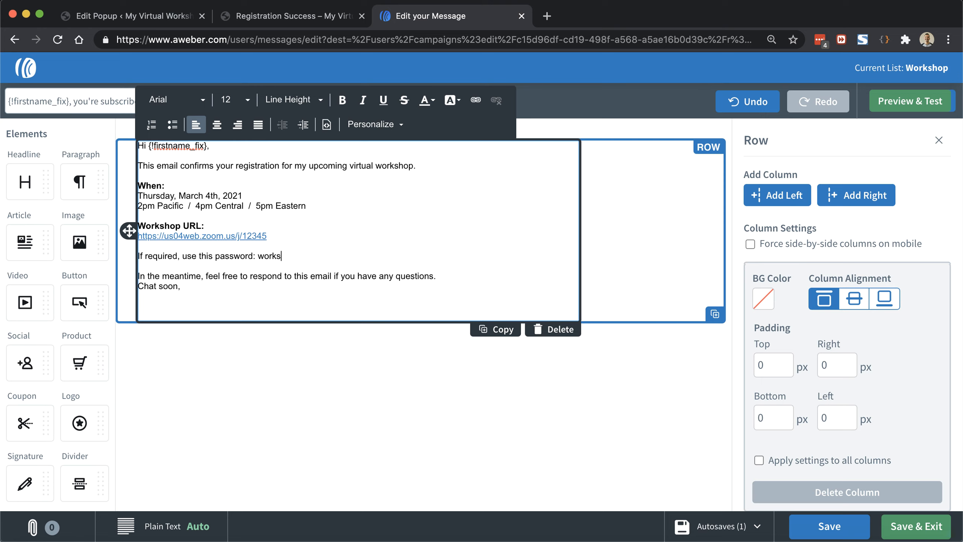
pyautogui.doubleClick(273, 256)
pyautogui.press('super+b')
pyautogui.press('super+i')
pyautogui.click(261, 283)
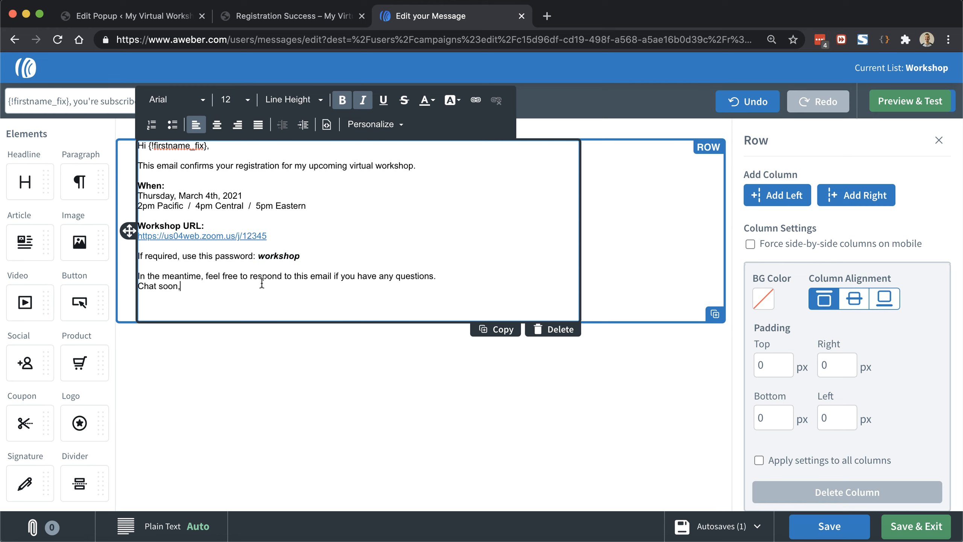
# Step: Add blank lines before and after 'Chat soon,'
pyautogui.press('Up')
pyautogui.press('super+Right')
pyautogui.press('Return')
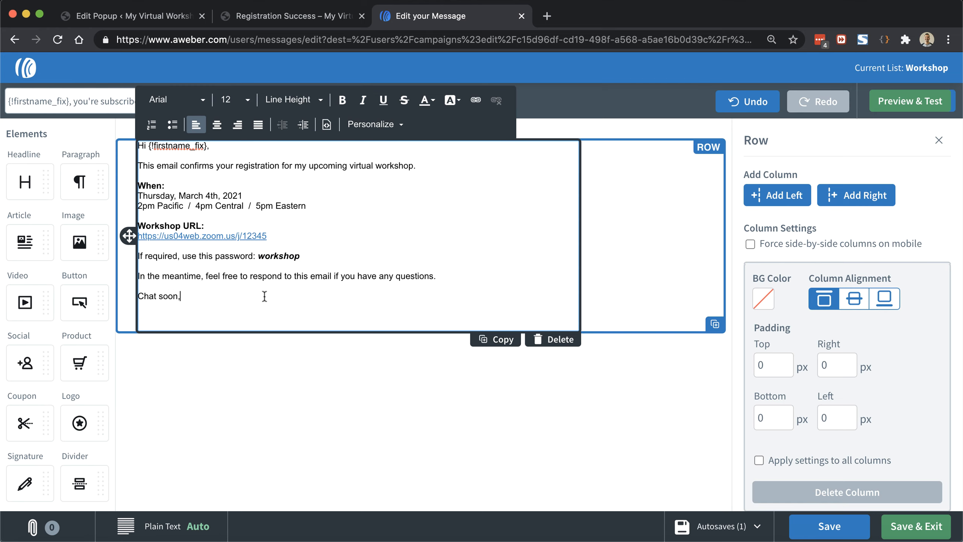
pyautogui.press('Return')
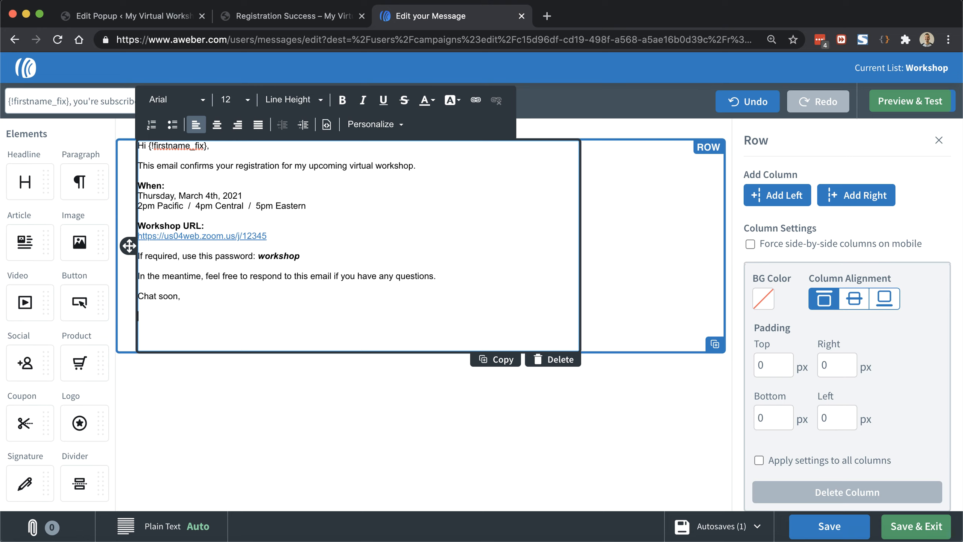
pyautogui.write('Craig')
pyautogui.hotkey('shift', 'Home')
pyautogui.press('BackSpace')
# Step: Insert the Signature snippet below 'Chat soon,' and add blank lines after it
pyautogui.click(383, 123)
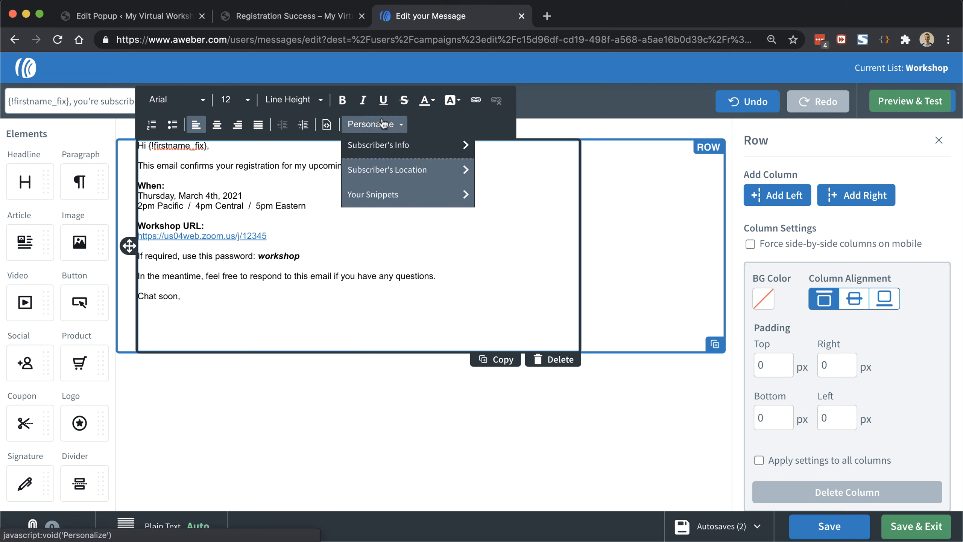
pyautogui.click(379, 194)
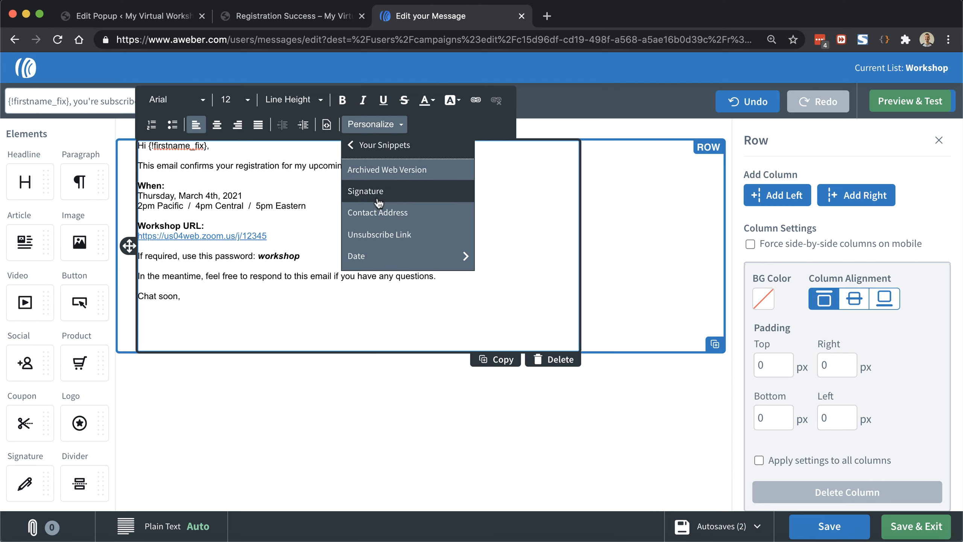
pyautogui.click(379, 193)
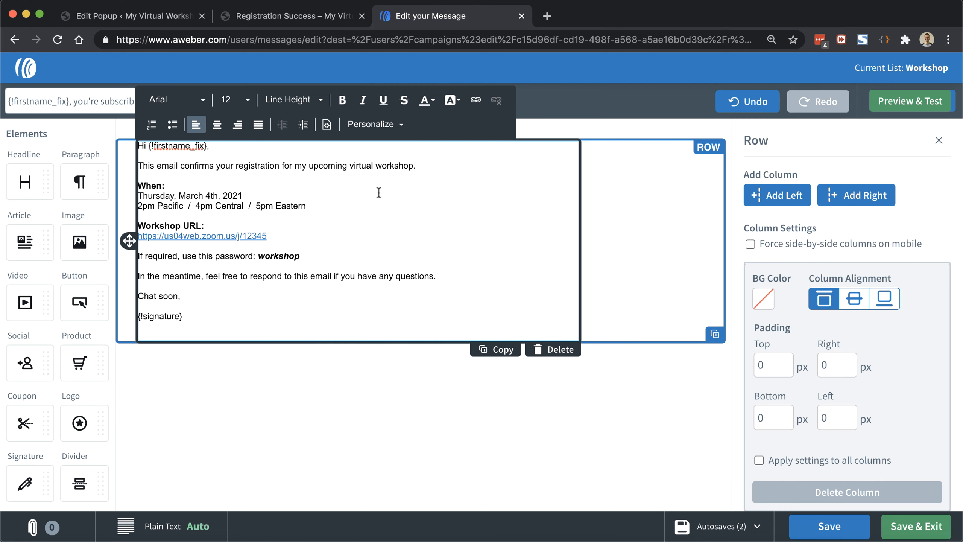
pyautogui.press('Return')
pyautogui.press('Return')
pyautogui.press('Return')
pyautogui.press('Return')
pyautogui.press('Return')
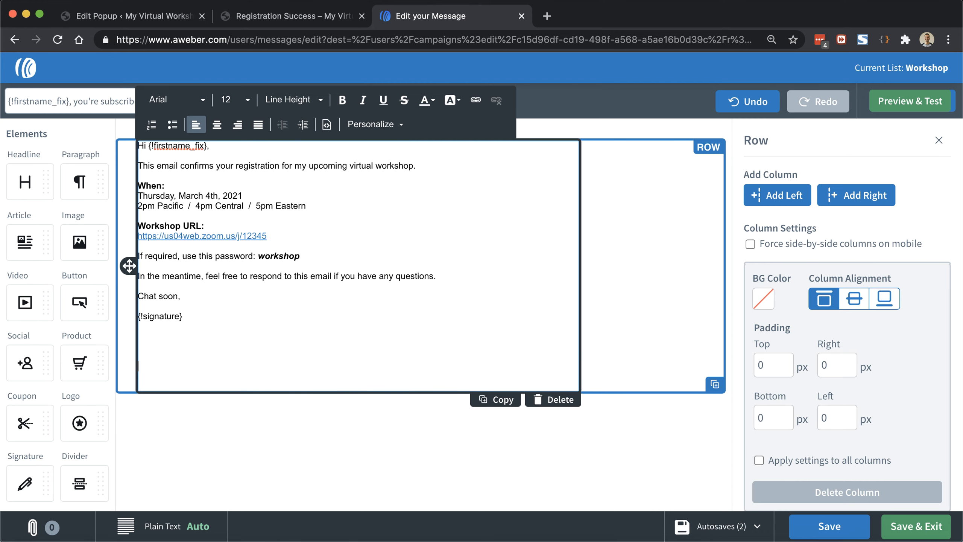
pyautogui.press('Return')
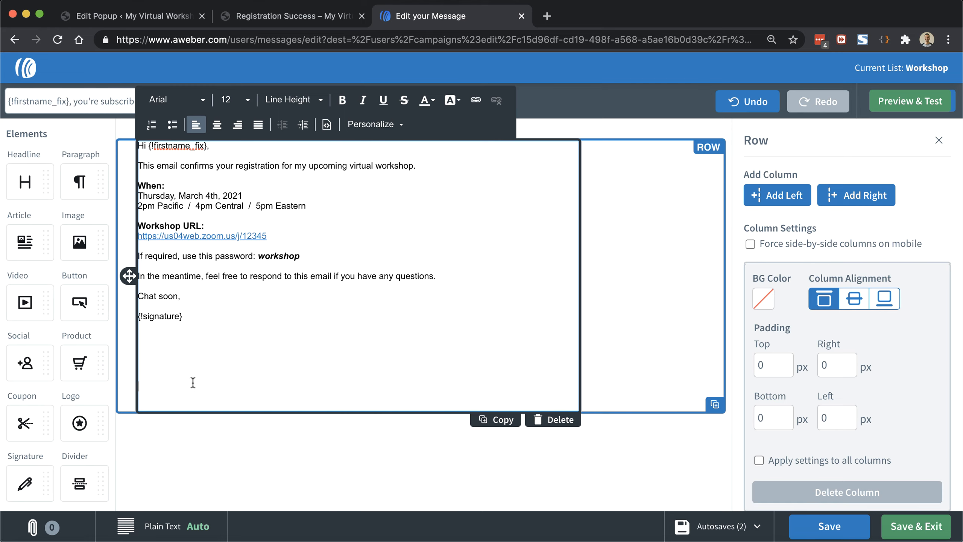
pyautogui.press('Return')
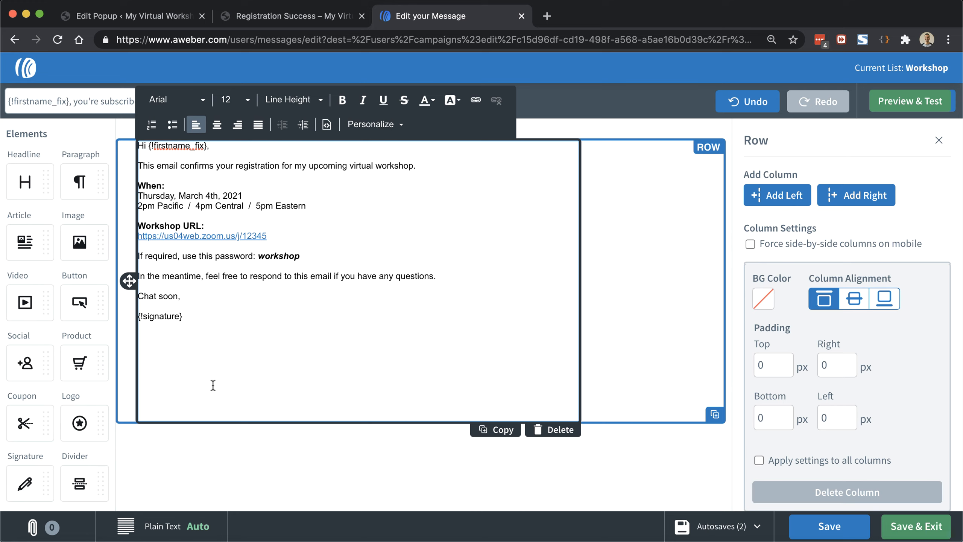
# Step: Set all the message text to font size 14
pyautogui.press('super+a')
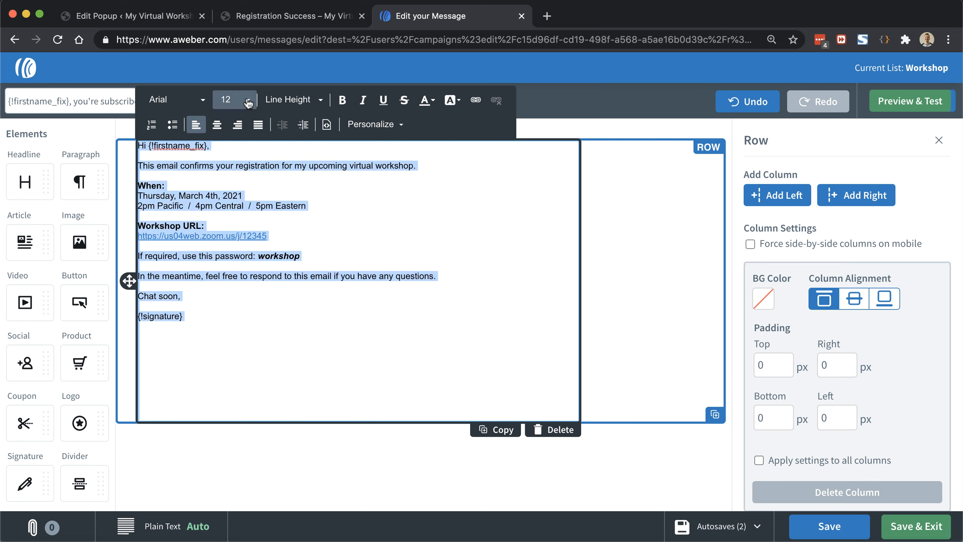
pyautogui.click(236, 99)
pyautogui.scroll(-1, 249, 222)
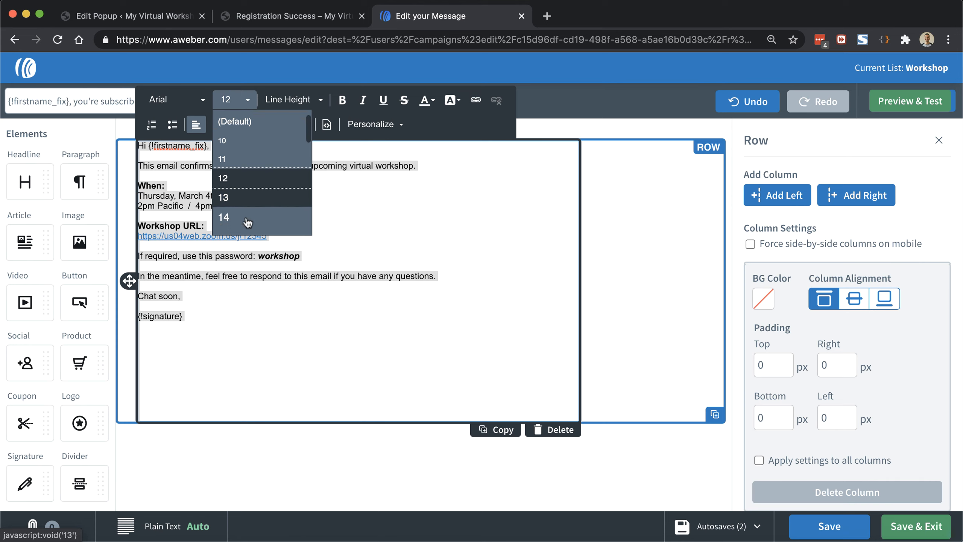
pyautogui.click(247, 208)
pyautogui.click(325, 238)
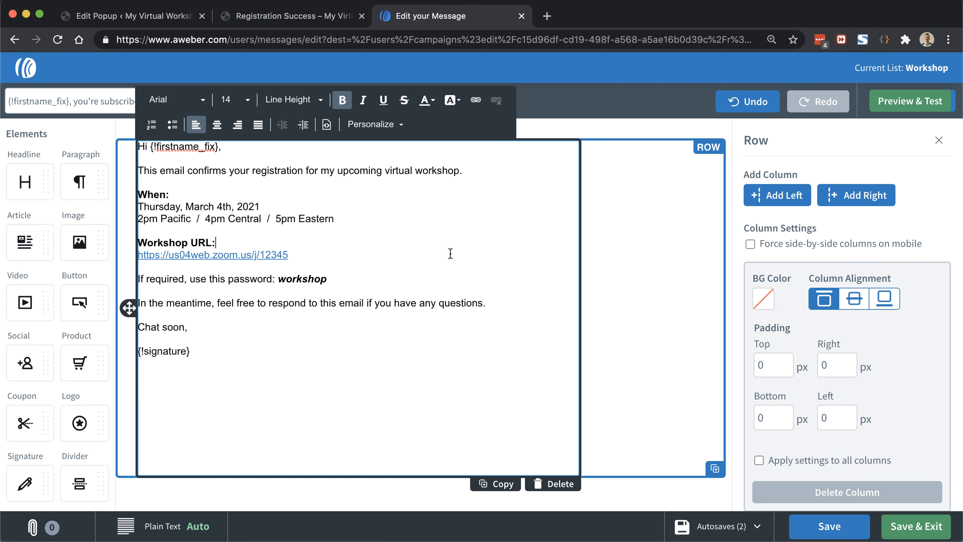
# Step: Preview the email on desktop and mobile, then Save & Exit back to the campaign
pyautogui.click(922, 107)
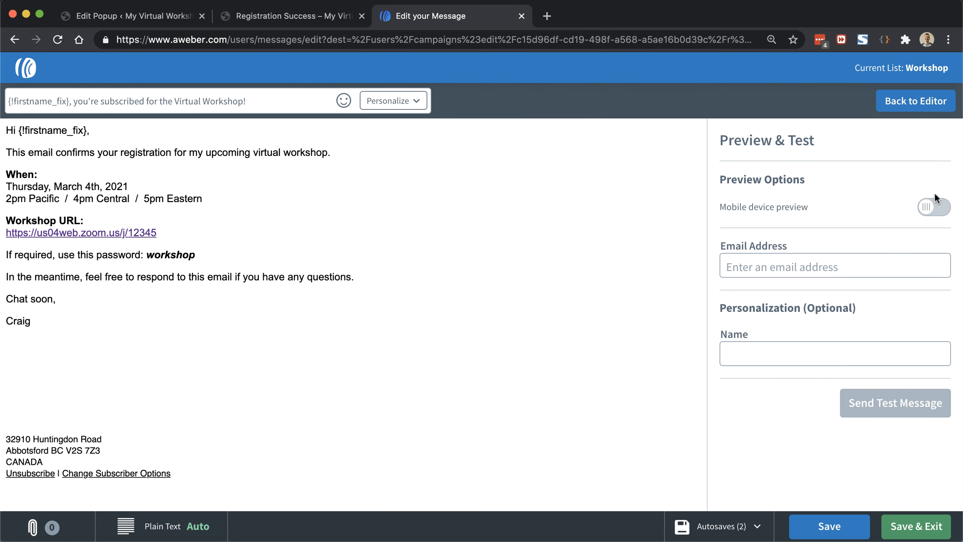
pyautogui.click(939, 212)
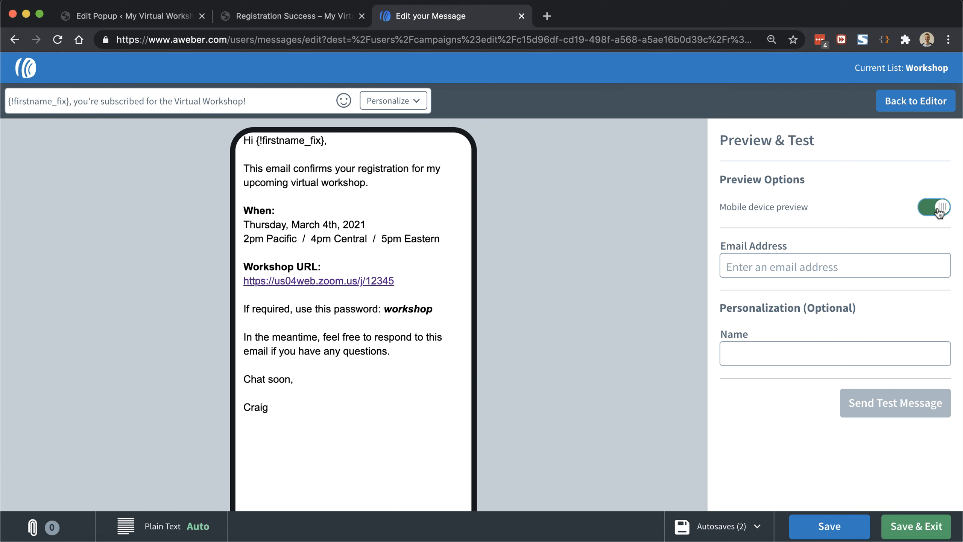
pyautogui.click(939, 211)
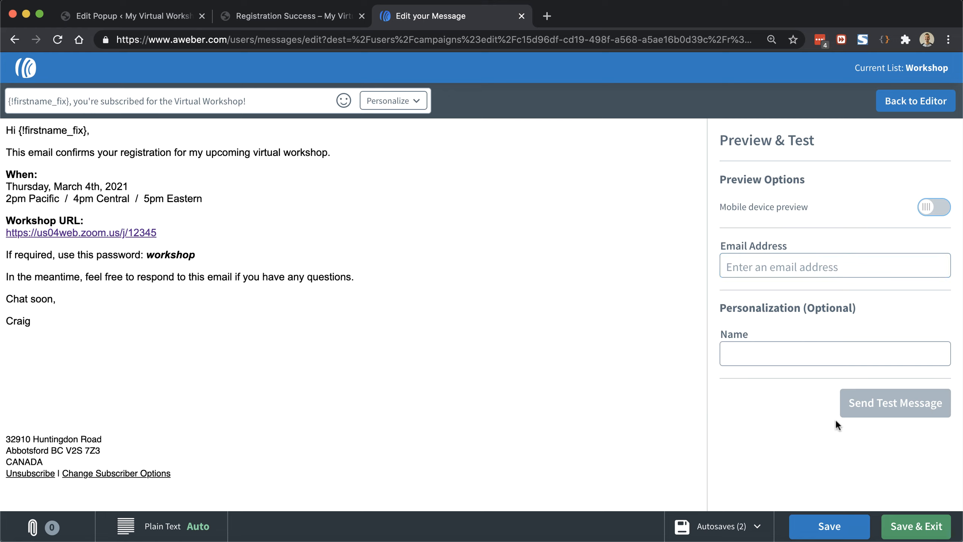
pyautogui.click(917, 526)
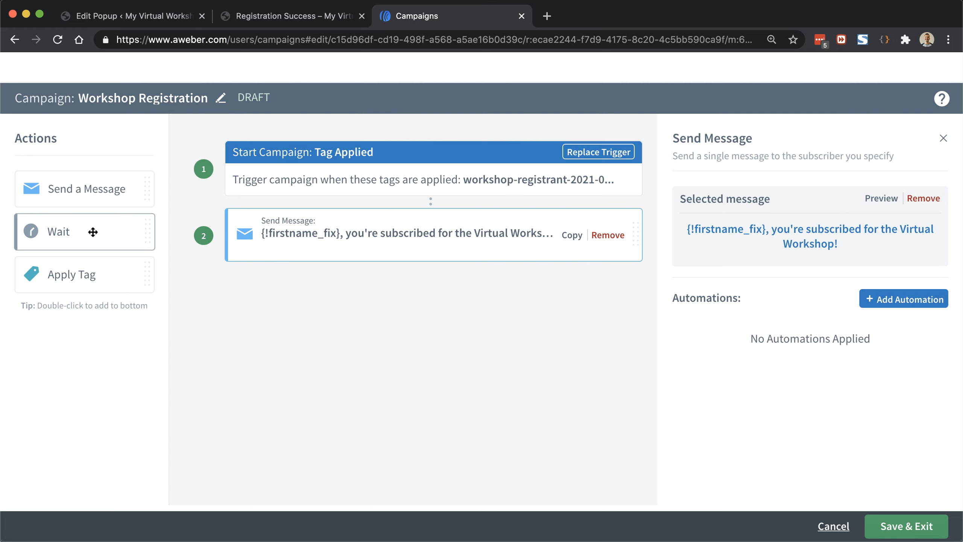
# Step: Try a one-day Wait step with a custom send window, remove it, and save the campaign
pyautogui.moveTo(93, 232); pyautogui.dragTo(360, 301)
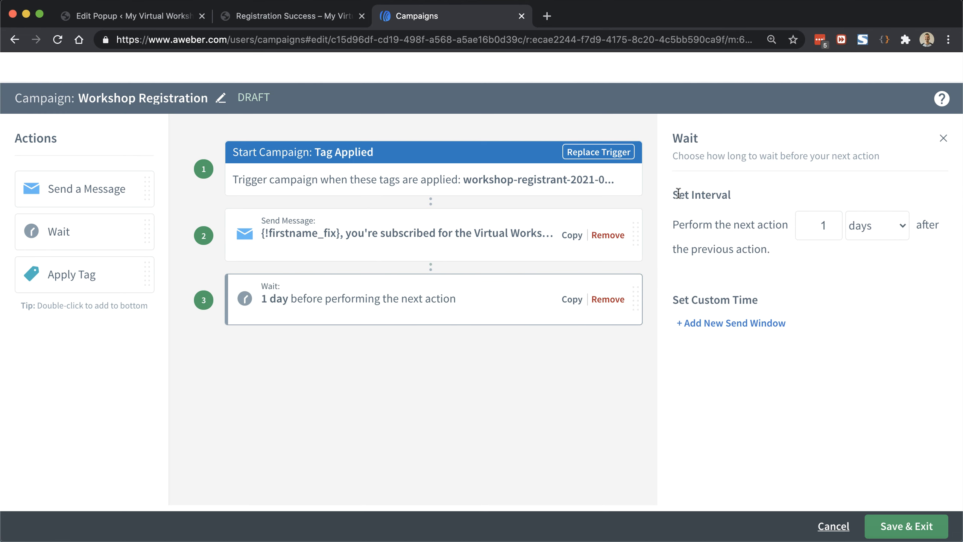
pyautogui.click(833, 227)
pyautogui.click(735, 325)
pyautogui.scroll(-1, 734, 324)
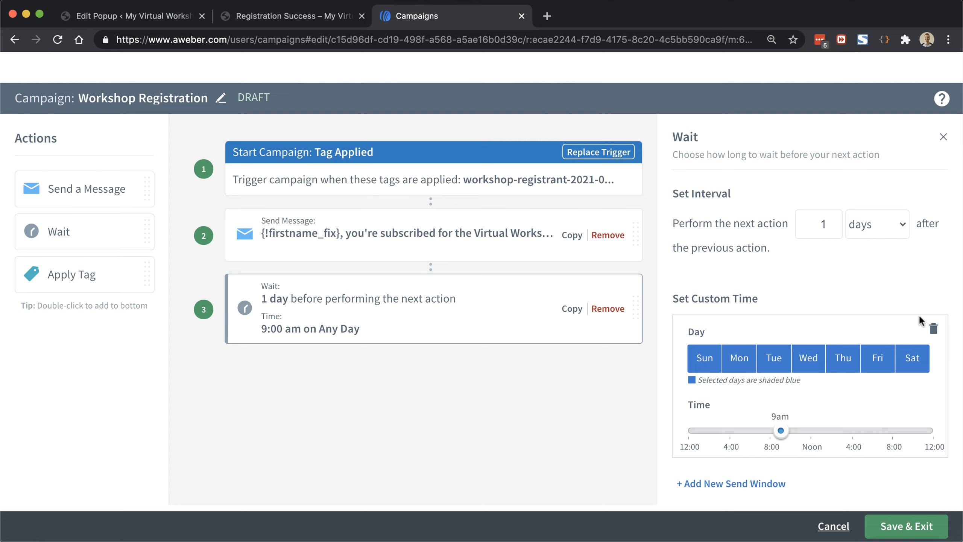
pyautogui.click(933, 328)
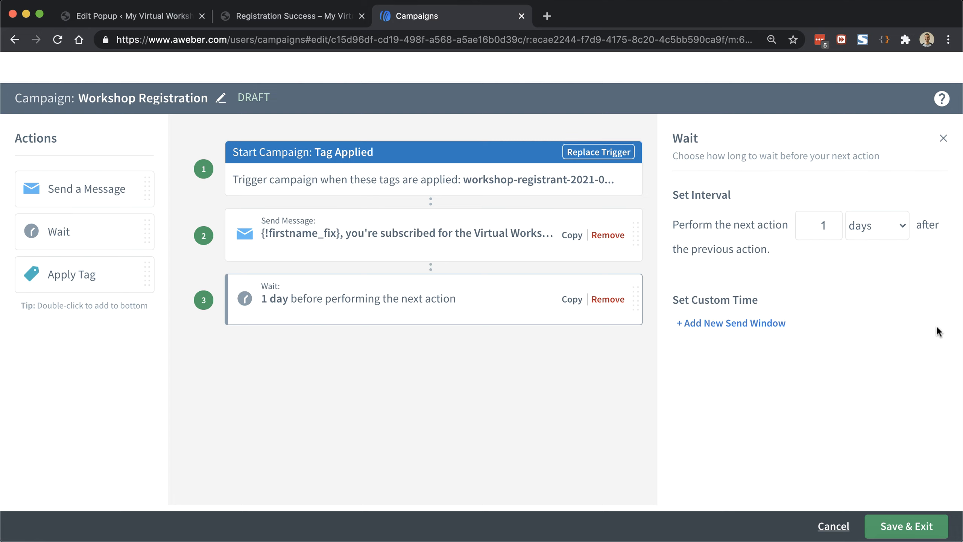
pyautogui.click(617, 299)
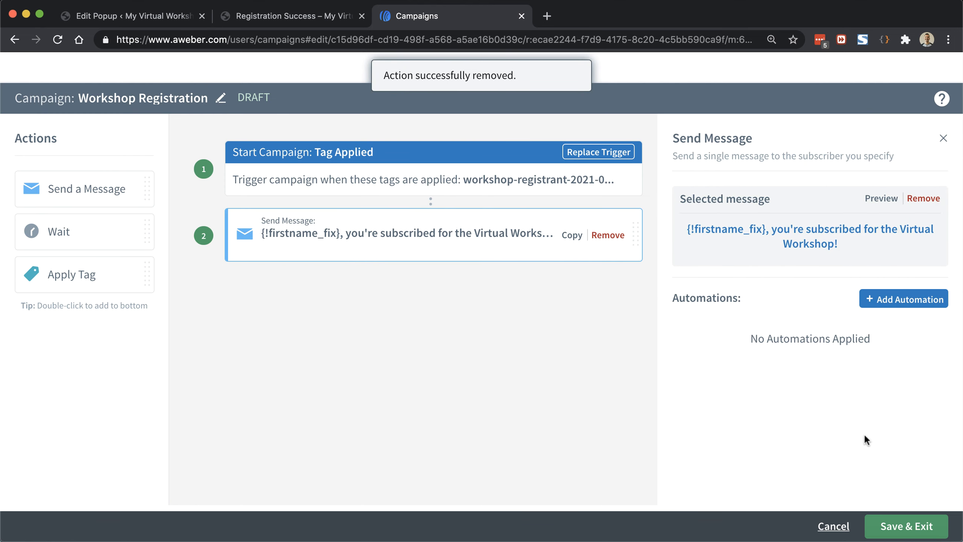
pyautogui.click(904, 529)
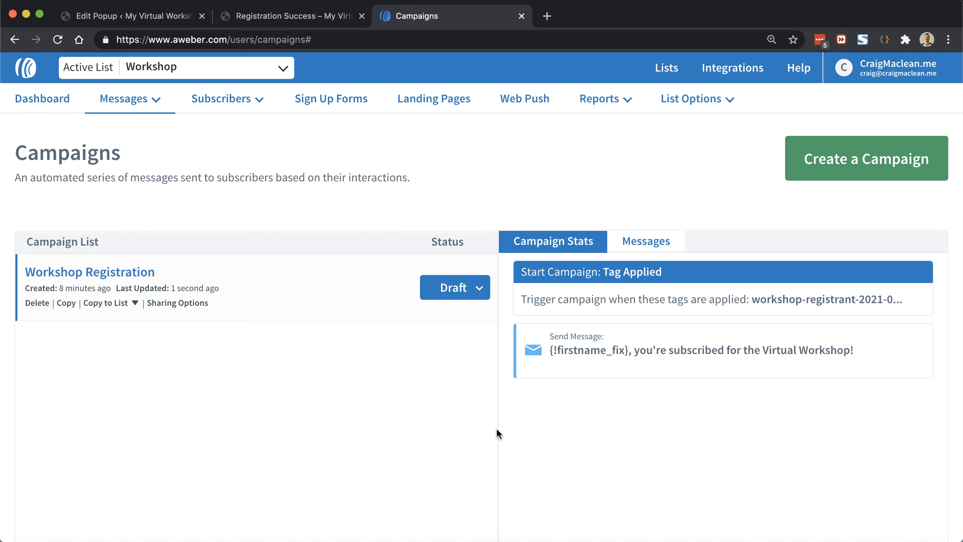
# Step: Change Workshop Registration from Draft to Active, then go to Messages > Broadcasts
pyautogui.click(479, 290)
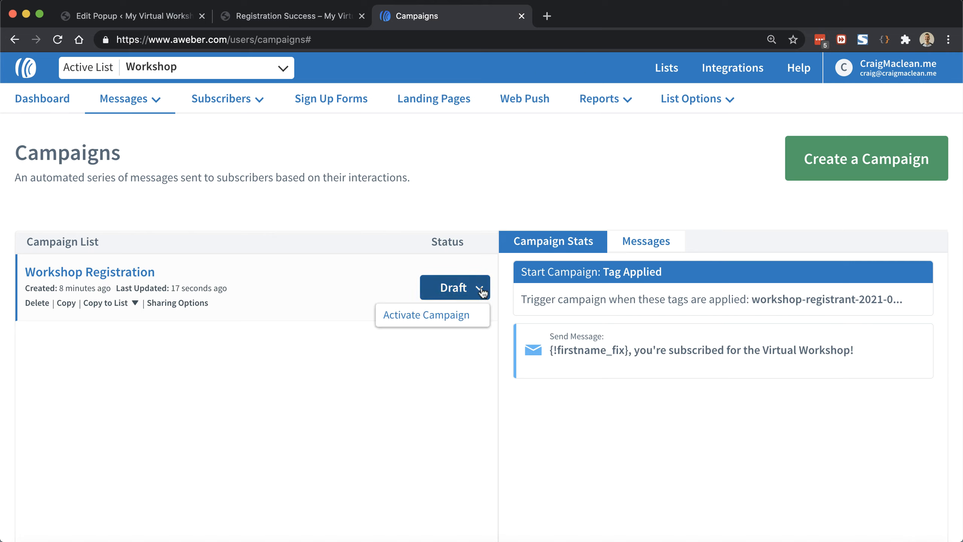
pyautogui.click(460, 314)
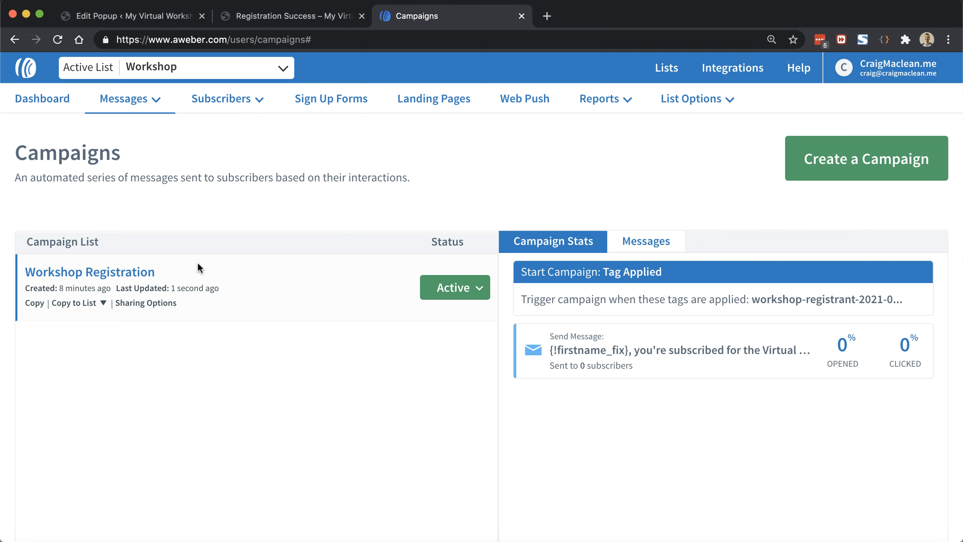
pyautogui.moveTo(129, 98)
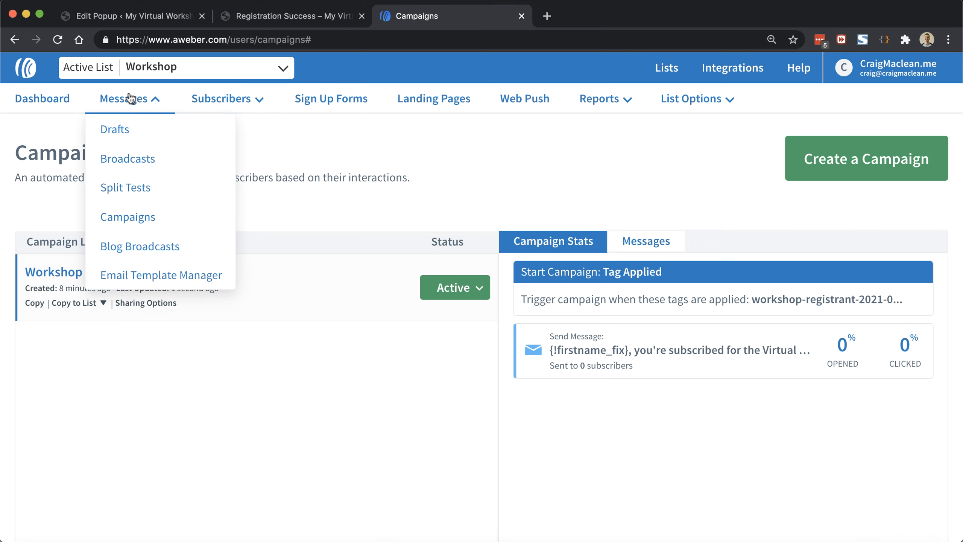
pyautogui.click(127, 159)
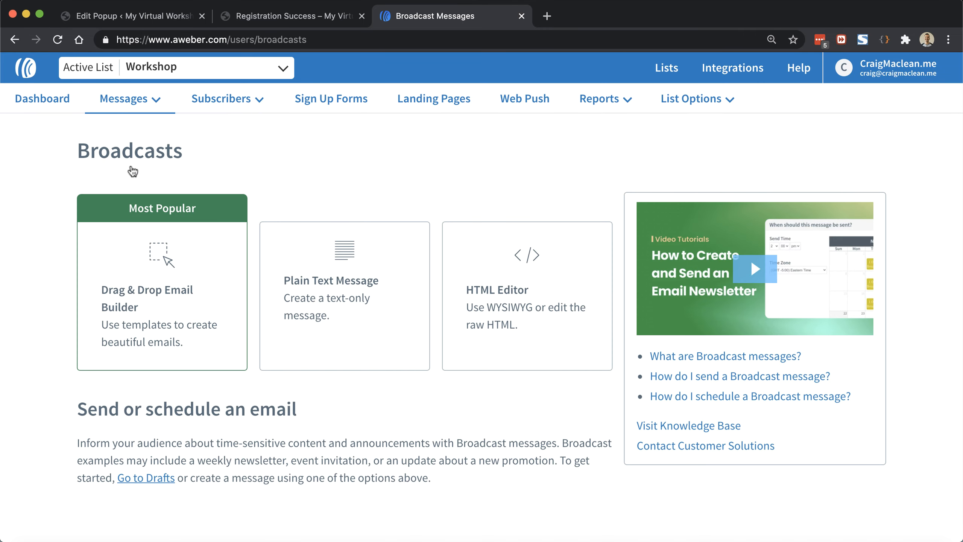
# Step: Start a drag-and-drop broadcast with subject '{!firstname_fix}, we're 24 hours away from the Workshop!'
pyautogui.click(153, 280)
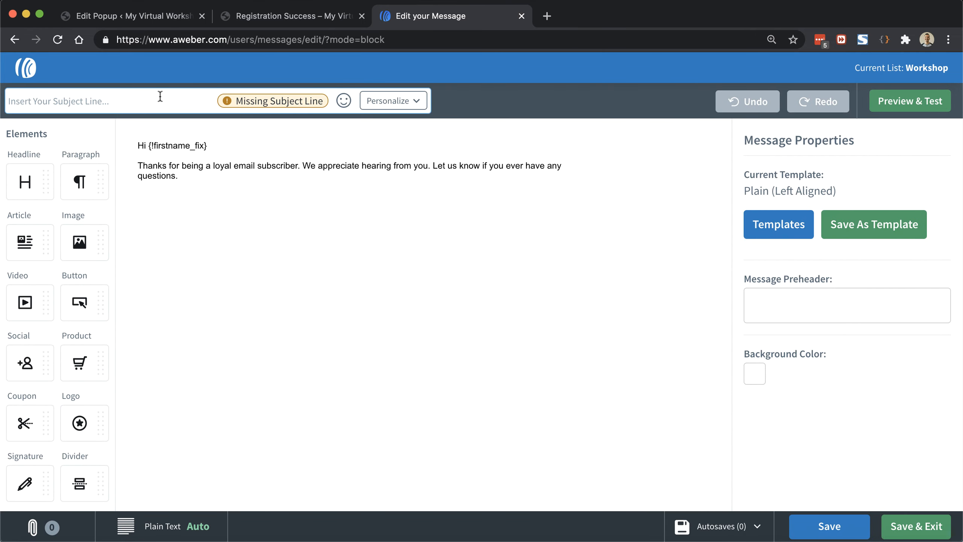
pyautogui.click(388, 101)
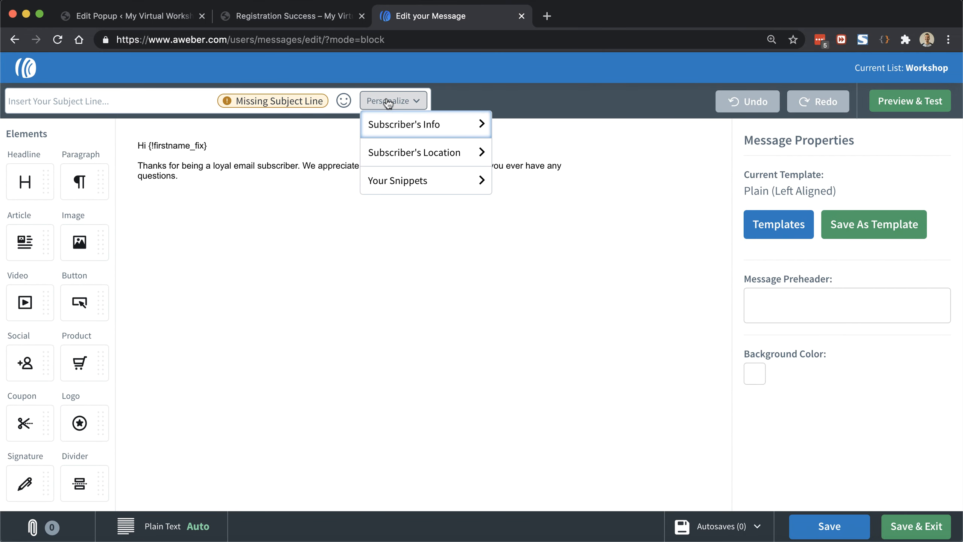
pyautogui.click(395, 128)
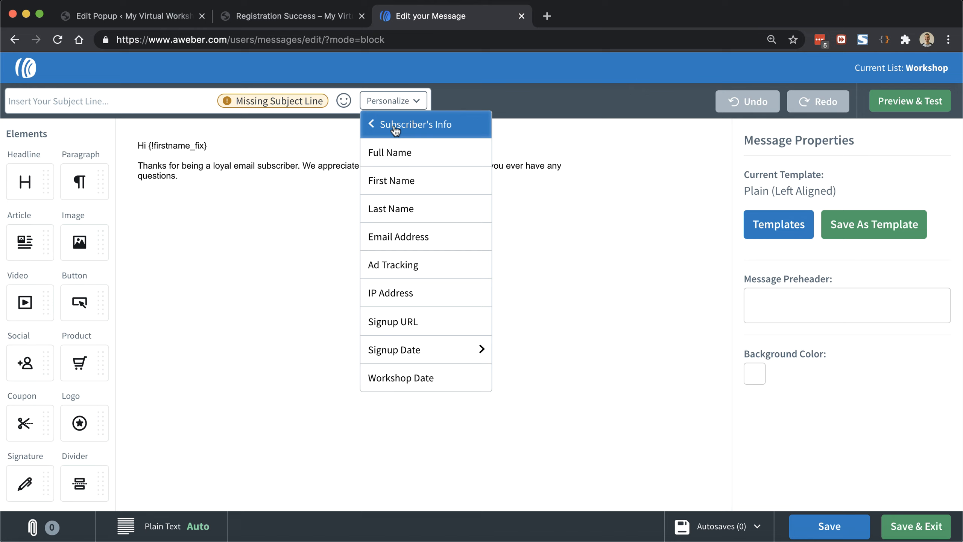
pyautogui.click(395, 181)
pyautogui.write(',')
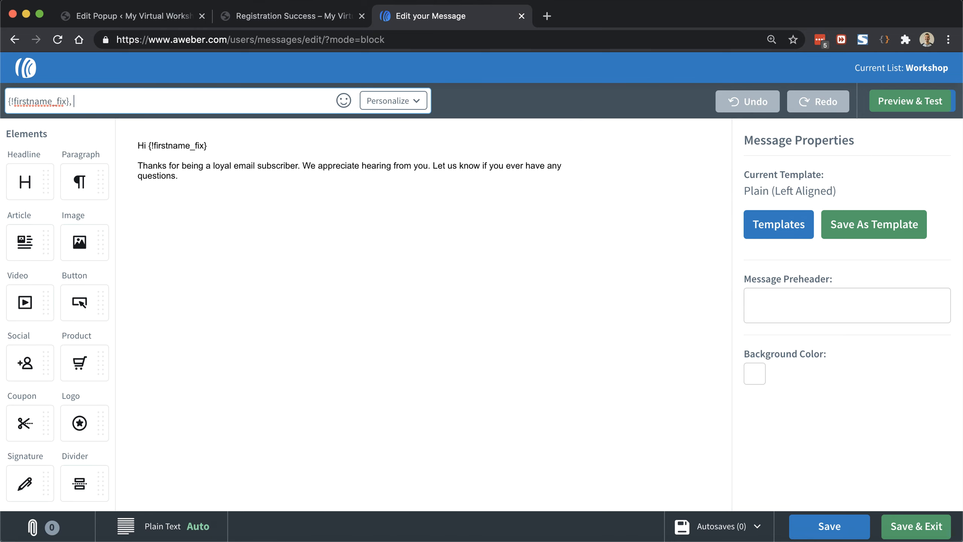
pyautogui.write(" we're 24 hours awa")
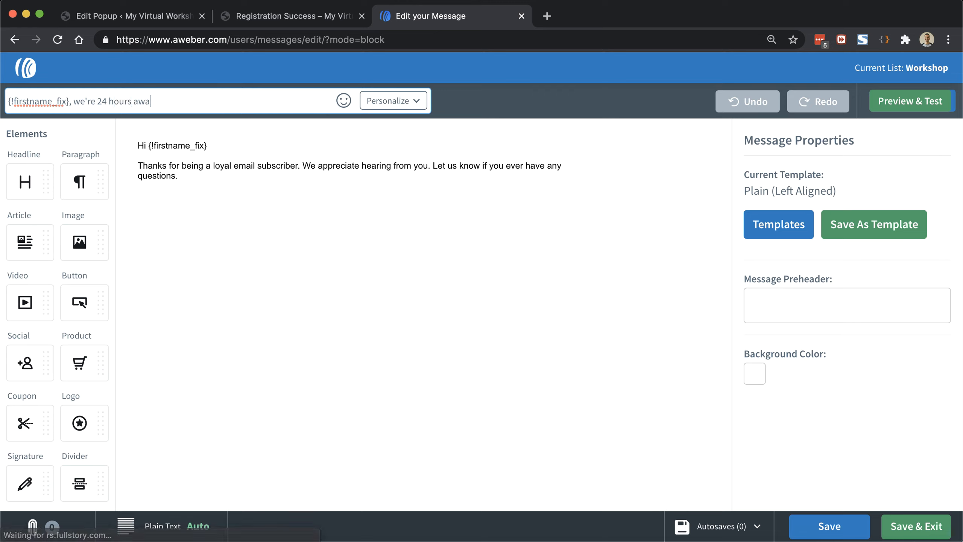
pyautogui.write('y from the Workshop!')
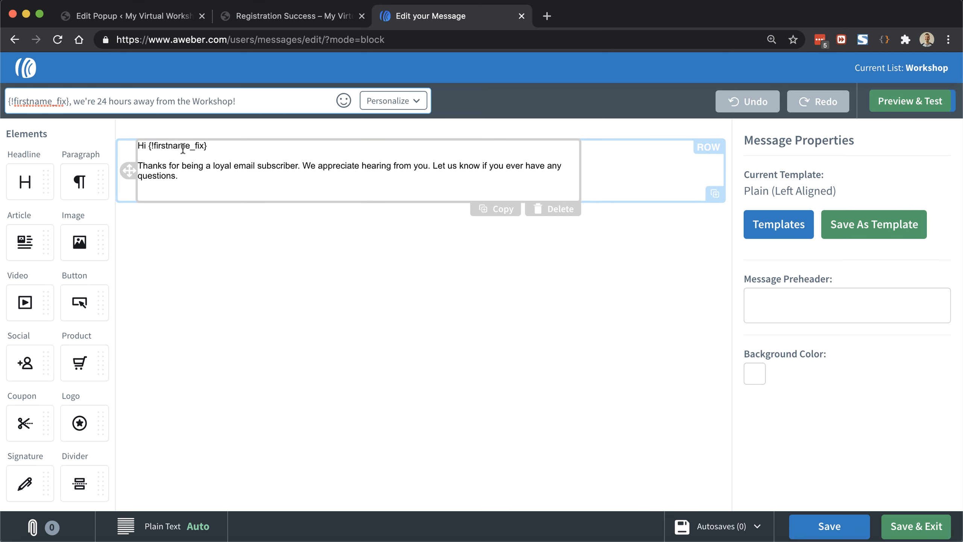
# Step: Replace the placeholder body paragraph with the pasted workshop reminder text
pyautogui.click(217, 145)
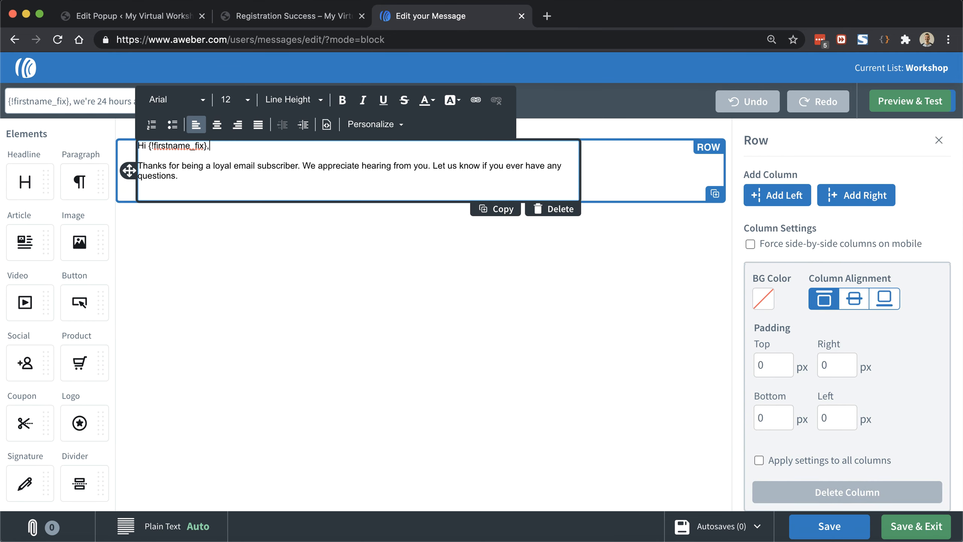
pyautogui.click(190, 180)
pyautogui.moveTo(193, 178); pyautogui.dragTo(128, 170)
pyautogui.press('super+v')
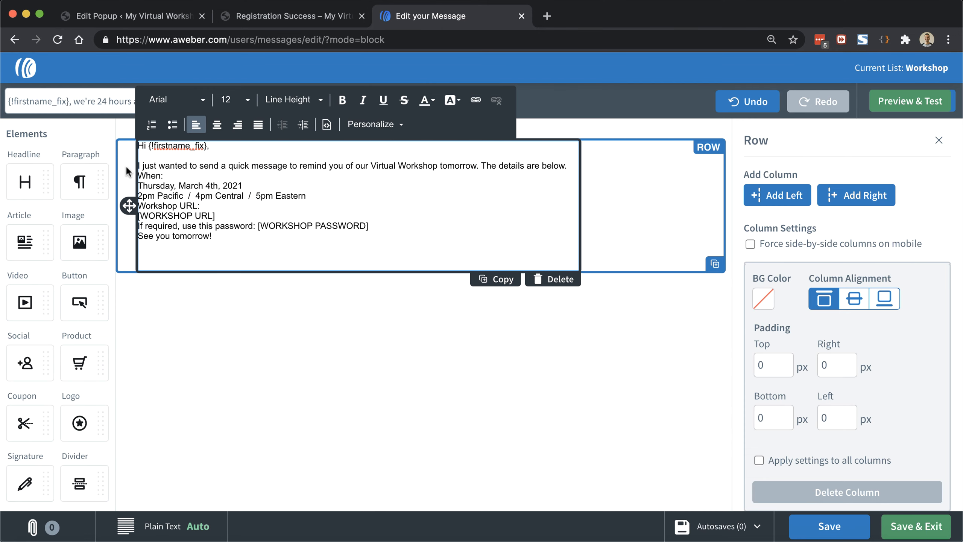
# Step: Add blank lines above the When: and Workshop URL: labels and make the labels bold
pyautogui.click(564, 166)
pyautogui.press('Return')
pyautogui.press('Down')
pyautogui.press('super+shift+Right')
pyautogui.click(342, 100)
pyautogui.click(241, 212)
pyautogui.press('super+Left')
pyautogui.press('Return')
pyautogui.press('super+shift+Right')
pyautogui.press('super+b')
pyautogui.press('Down')
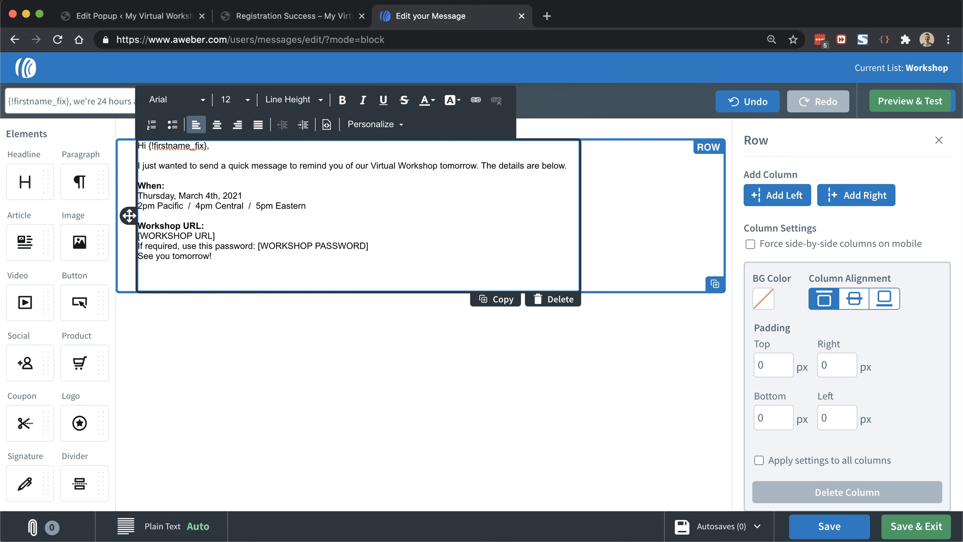
# Step: Replace [WORKSHOP URL] with the Zoom meeting address and turn it into a link
pyautogui.press('super+shift+Right')
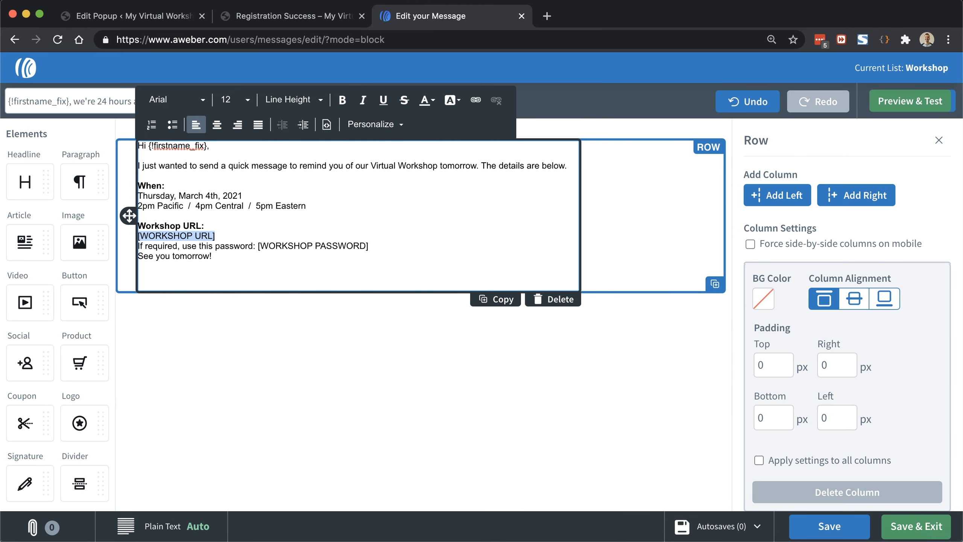
pyautogui.write('https://us04web.zoom.us/j/12345')
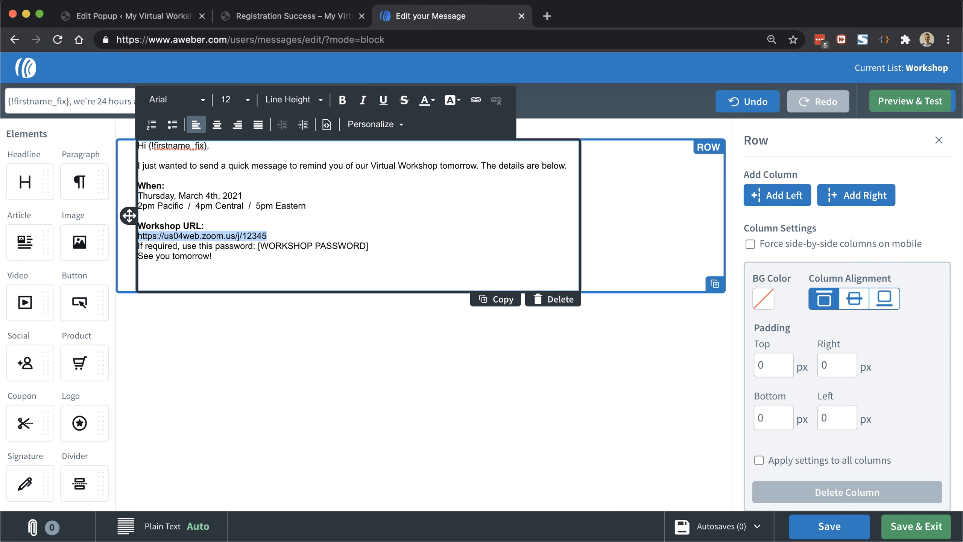
pyautogui.click(476, 101)
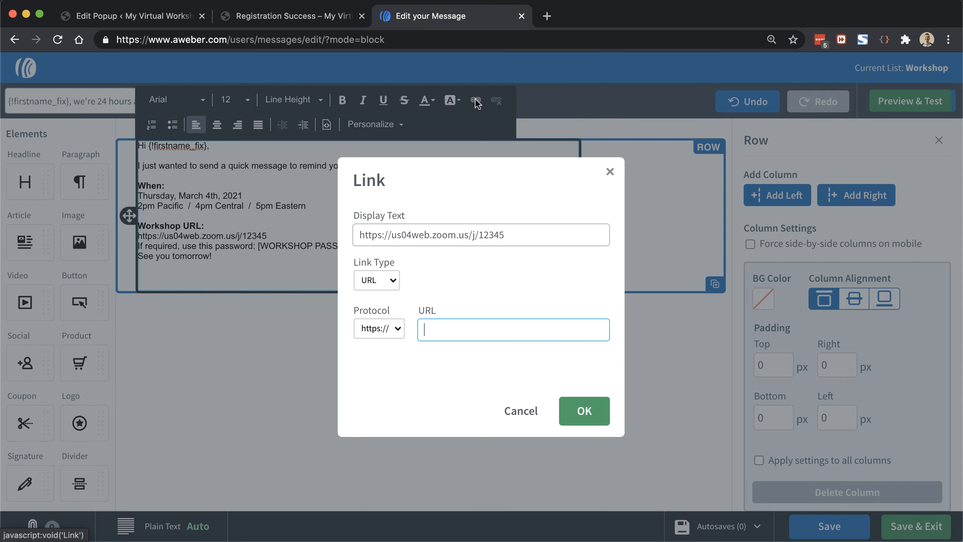
pyautogui.write('us04web.zoom.us/j/12345')
pyautogui.click(583, 409)
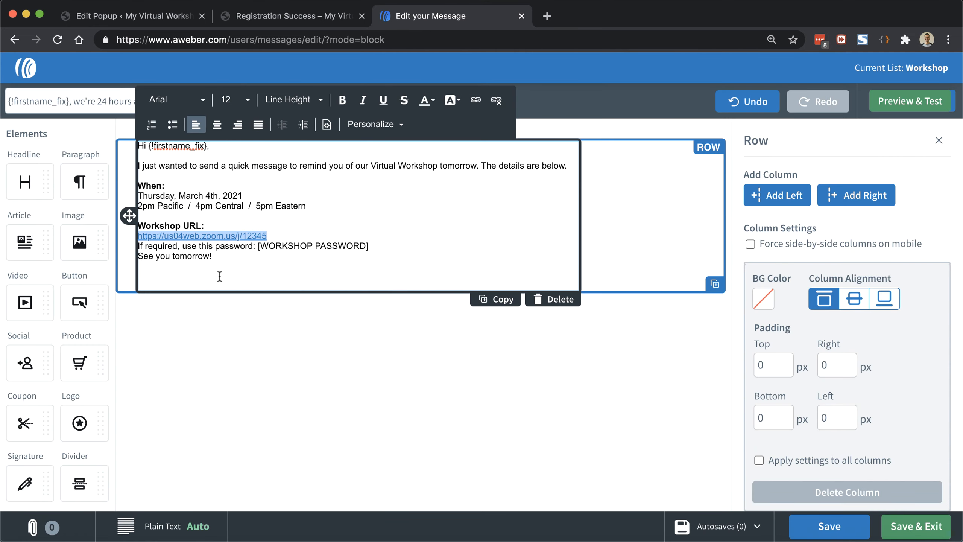
# Step: Replace [WORKSHOP PASSWORD] with the workshop password, formatted bold and italic
pyautogui.press('Right')
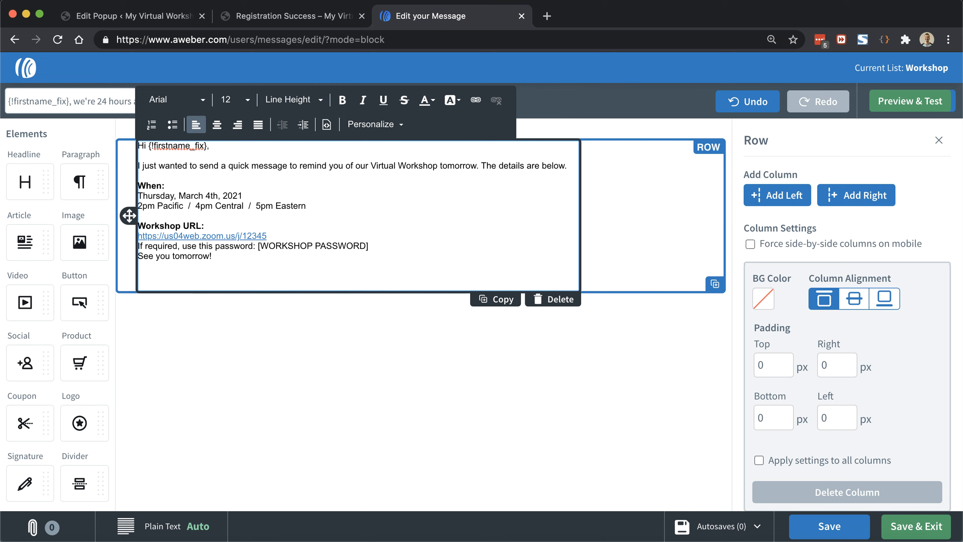
pyautogui.press('Return')
pyautogui.click(229, 268)
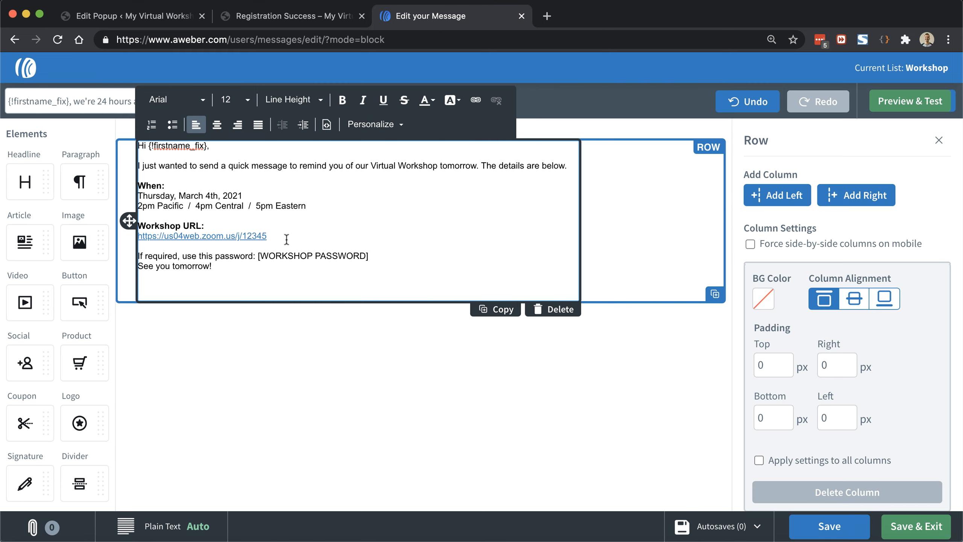
pyautogui.click(261, 258)
pyautogui.press('Left')
pyautogui.press('shift+super+Right')
pyautogui.write('workshop')
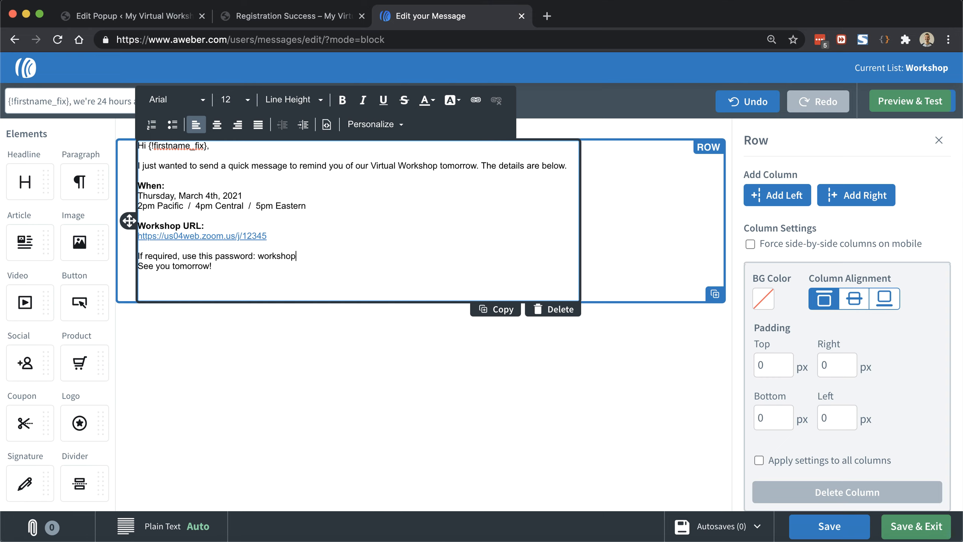
pyautogui.doubleClick(280, 256)
pyautogui.press('super+b')
pyautogui.press('super+i')
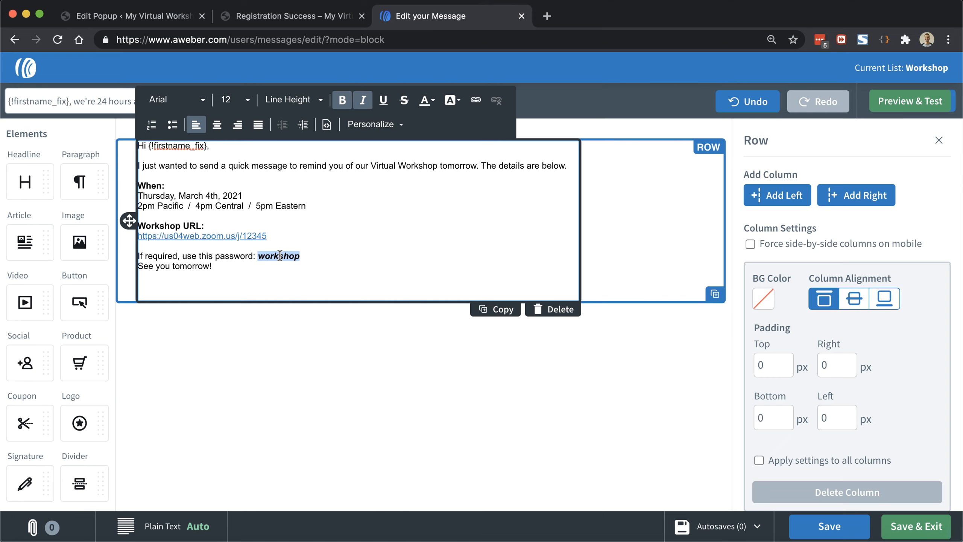
pyautogui.click(274, 264)
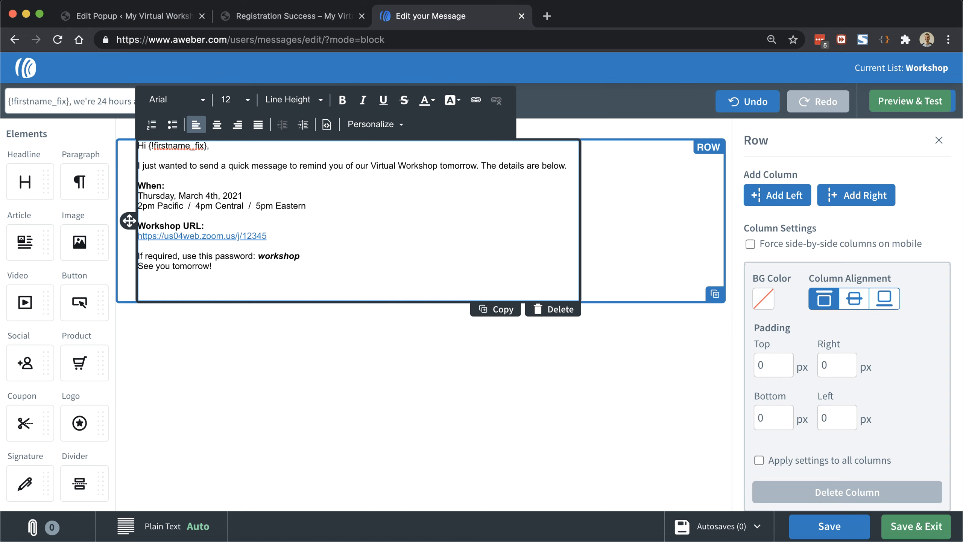
# Step: Insert the Signature snippet below 'See you tomorrow!'
pyautogui.press('Return')
pyautogui.press('Return')
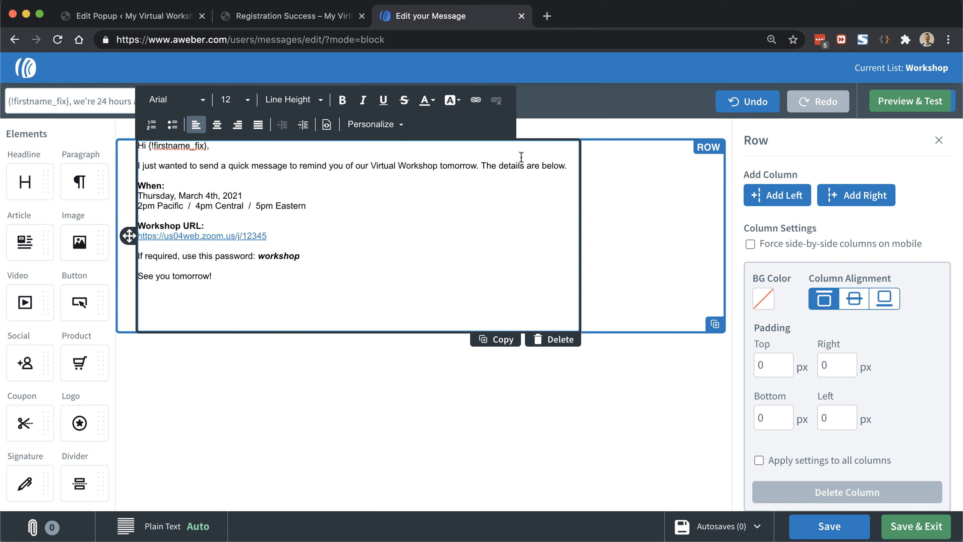
pyautogui.click(381, 129)
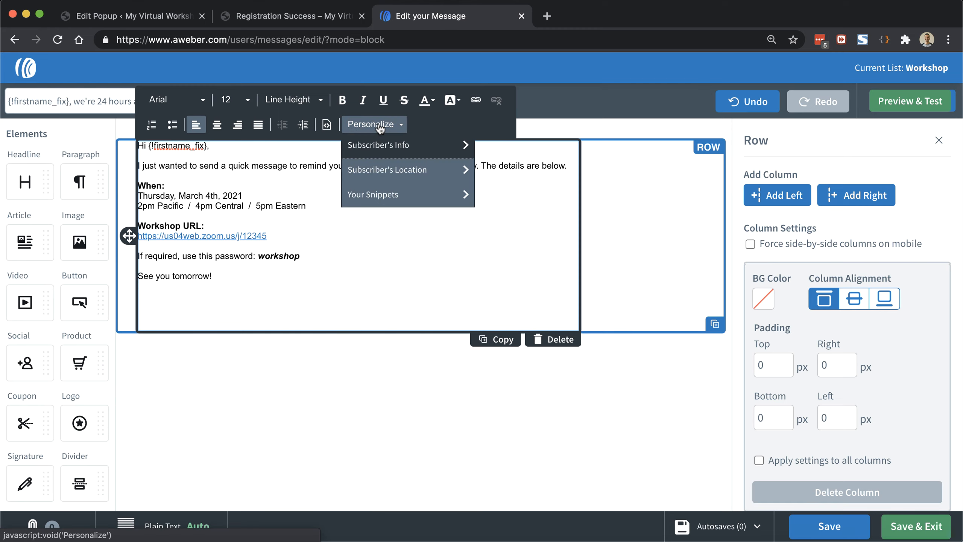
pyautogui.click(389, 195)
pyautogui.click(391, 195)
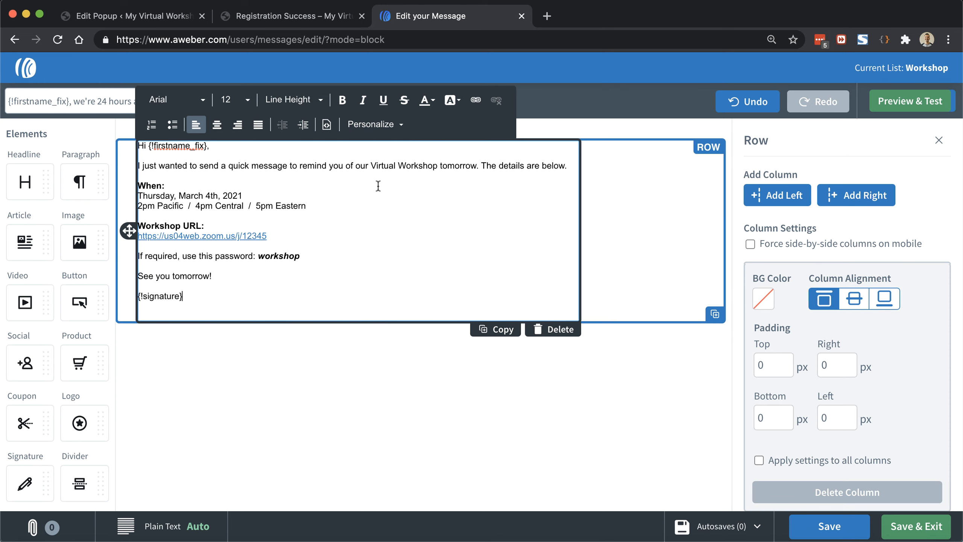
# Step: Set all the message text to font size 14
pyautogui.press('super+a')
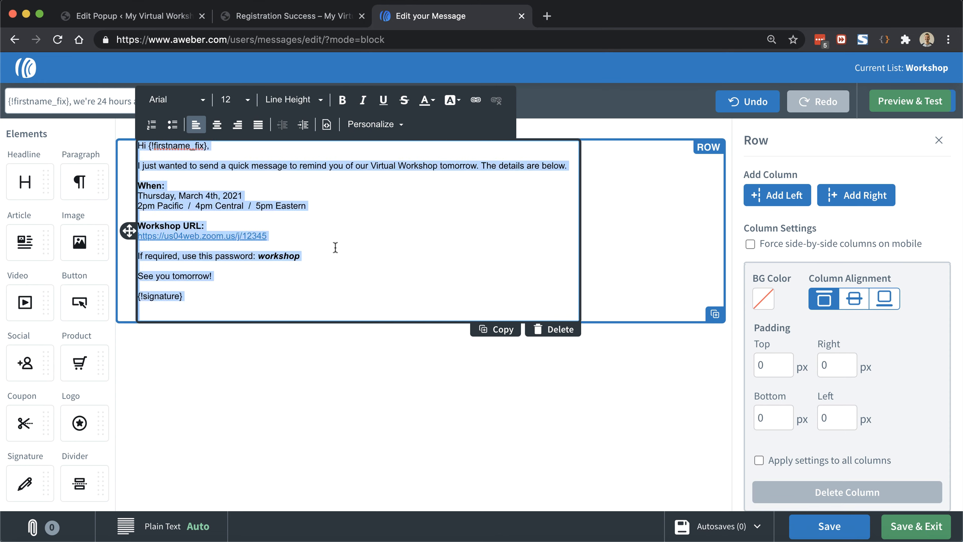
pyautogui.click(248, 101)
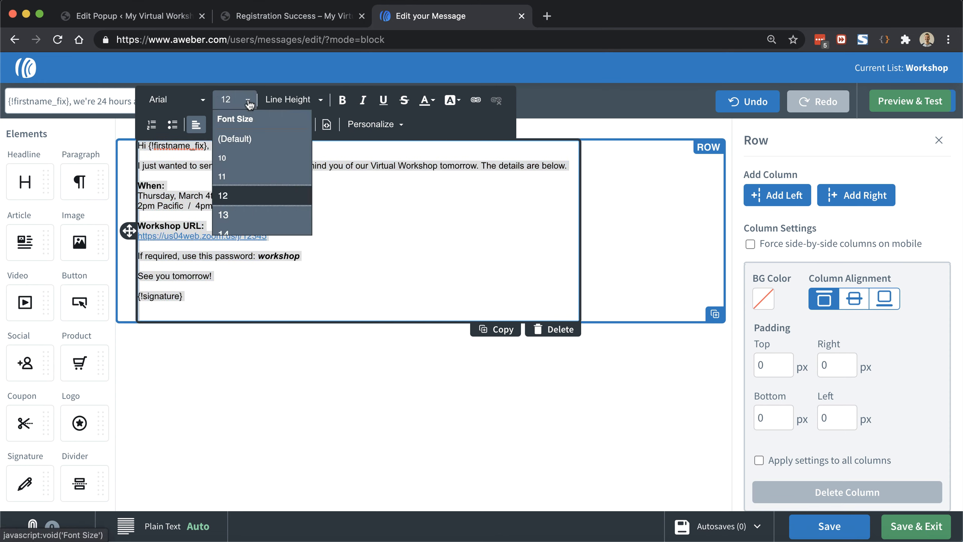
pyautogui.scroll(-1, 245, 207)
pyautogui.click(239, 206)
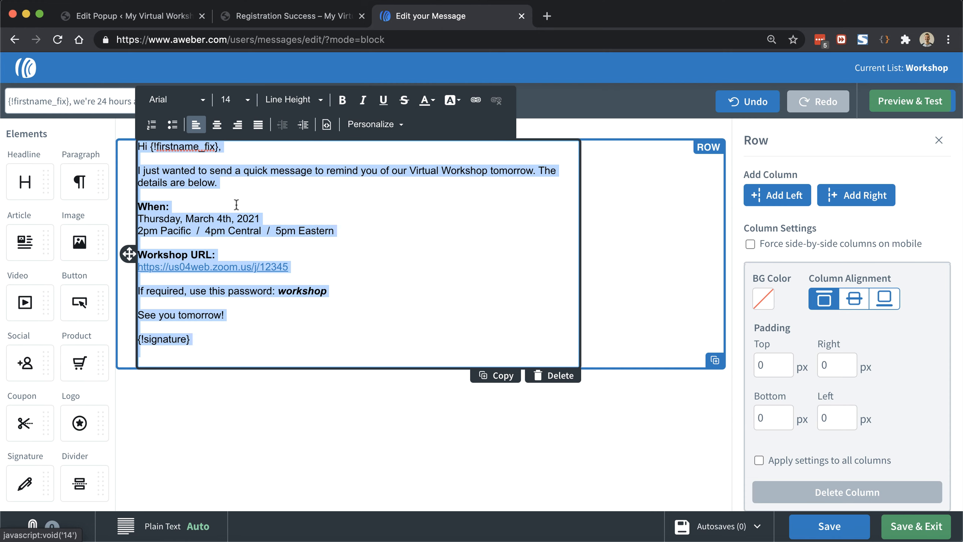
# Step: Add blank lines after the signature and preview the email
pyautogui.click(339, 180)
pyautogui.click(246, 349)
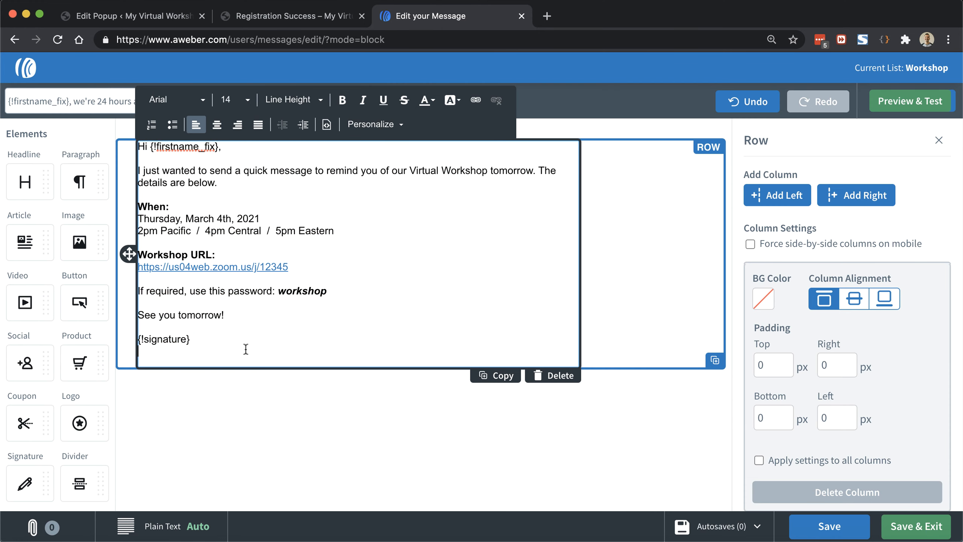
pyautogui.press('Return')
pyautogui.press('Return')
pyautogui.press('Return')
pyautogui.press('Return')
pyautogui.press('Return')
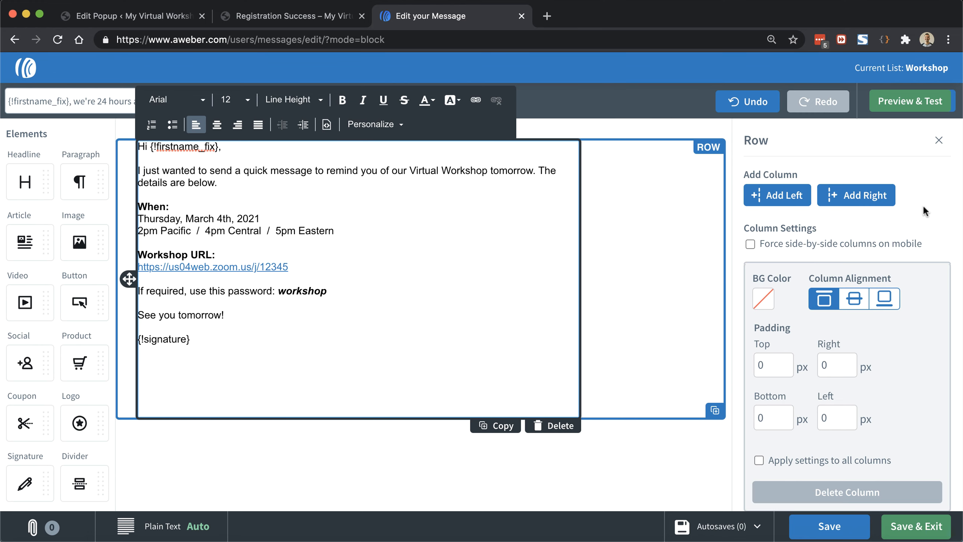
pyautogui.click(910, 101)
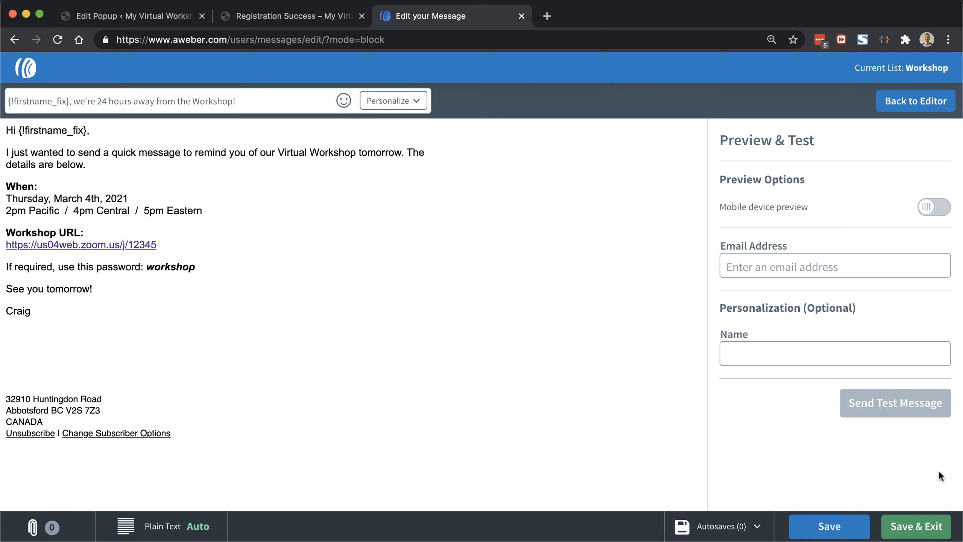
# Step: Save the 24-hour reminder, copy it to Drafts, and open the duplicate
pyautogui.click(927, 529)
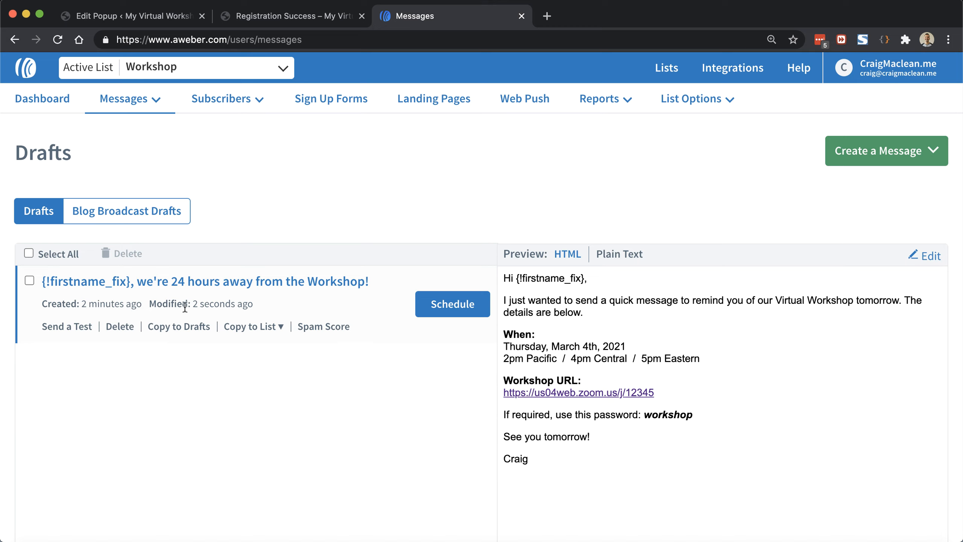
pyautogui.click(185, 330)
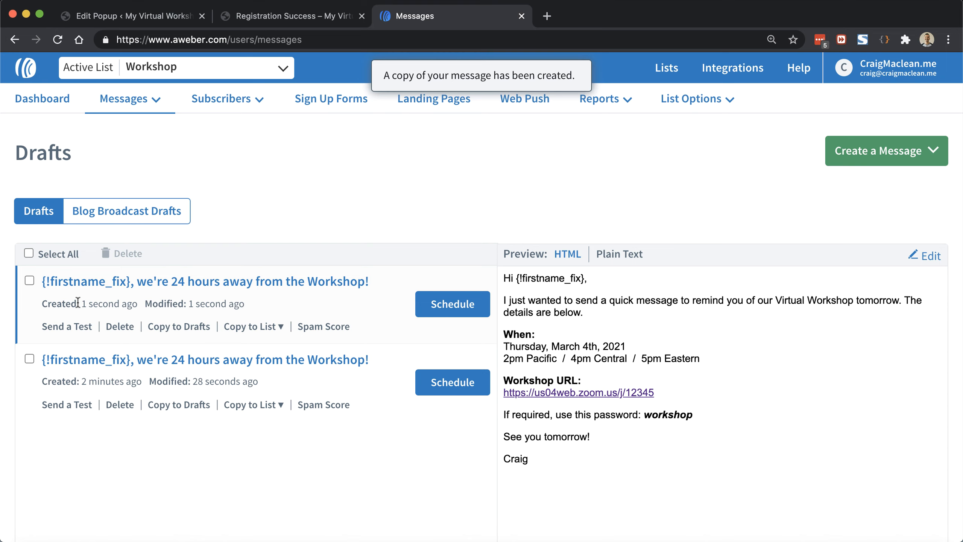
pyautogui.click(105, 284)
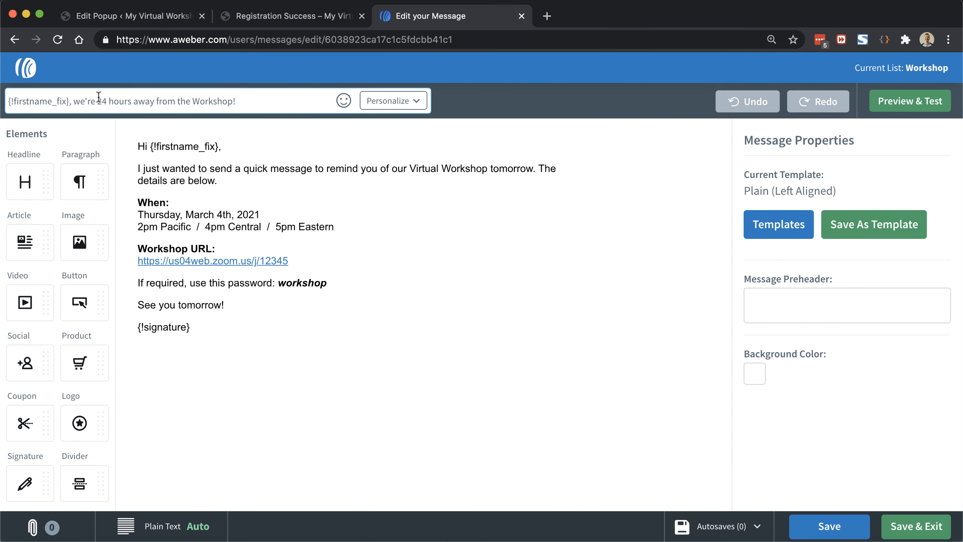
# Step: Change the subject to '{!firstname_fix}, we're on in 1 hour!'
pyautogui.click(98, 101)
pyautogui.moveTo(98, 100); pyautogui.dragTo(392, 127)
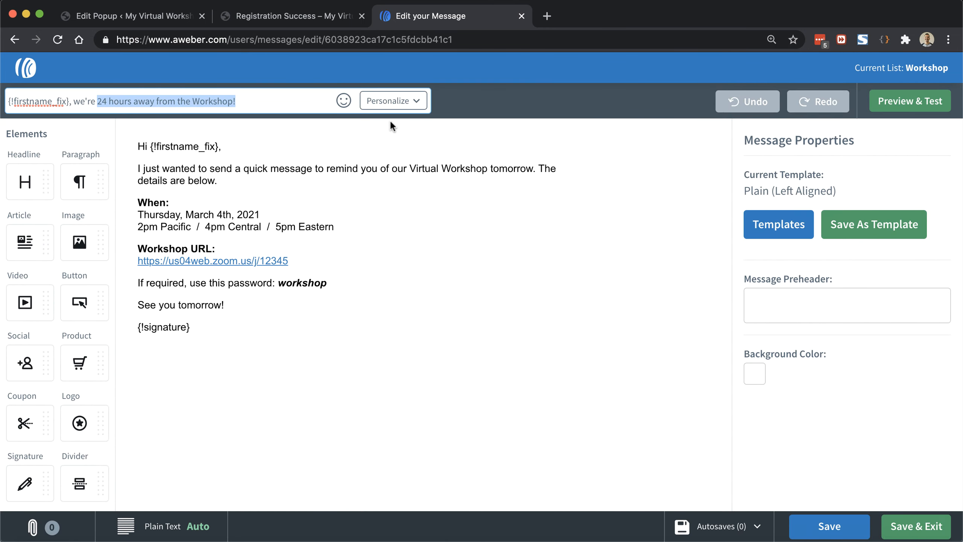
pyautogui.write('on in 1 hou')
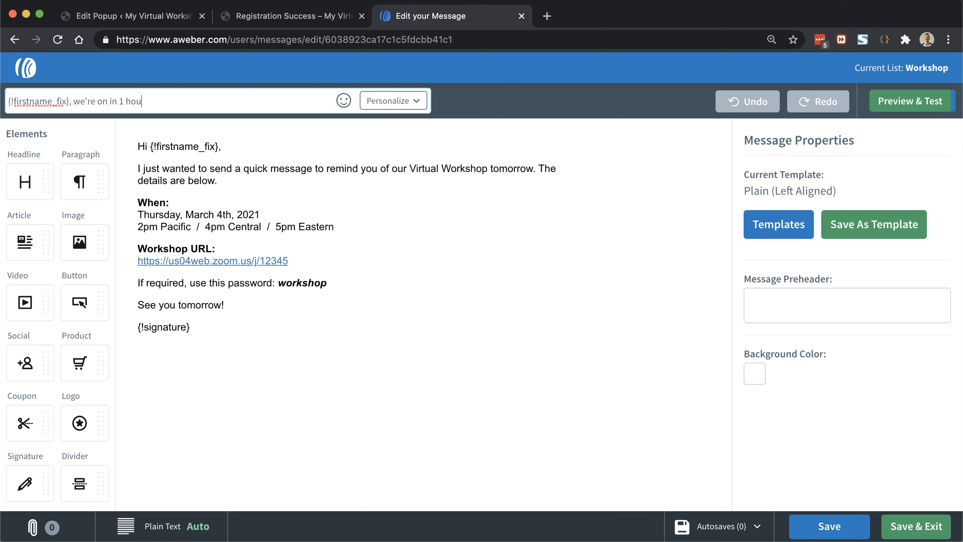
pyautogui.write('r!')
# Step: Replace the first paragraph with the 1-hour announcement and delete the When details
pyautogui.click(254, 178)
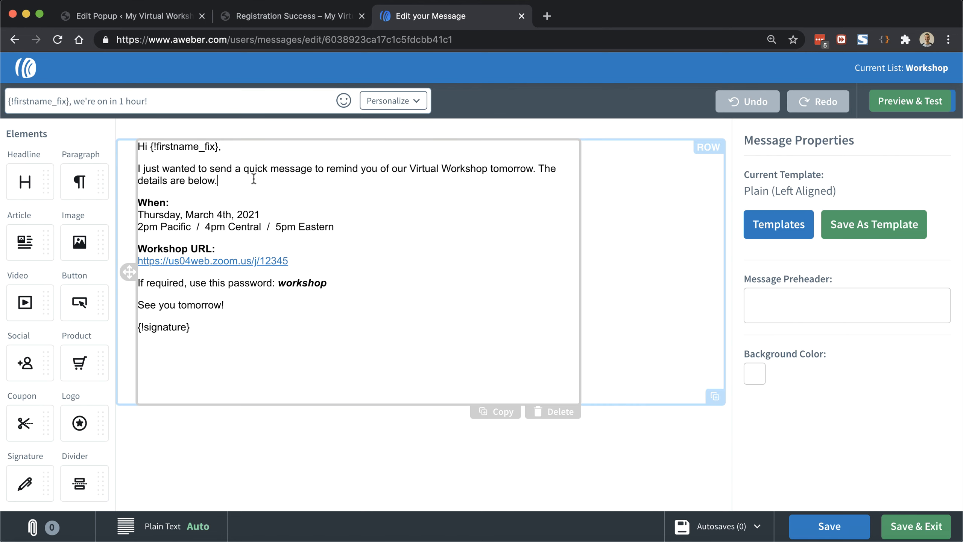
pyautogui.moveTo(253, 178); pyautogui.dragTo(138, 169)
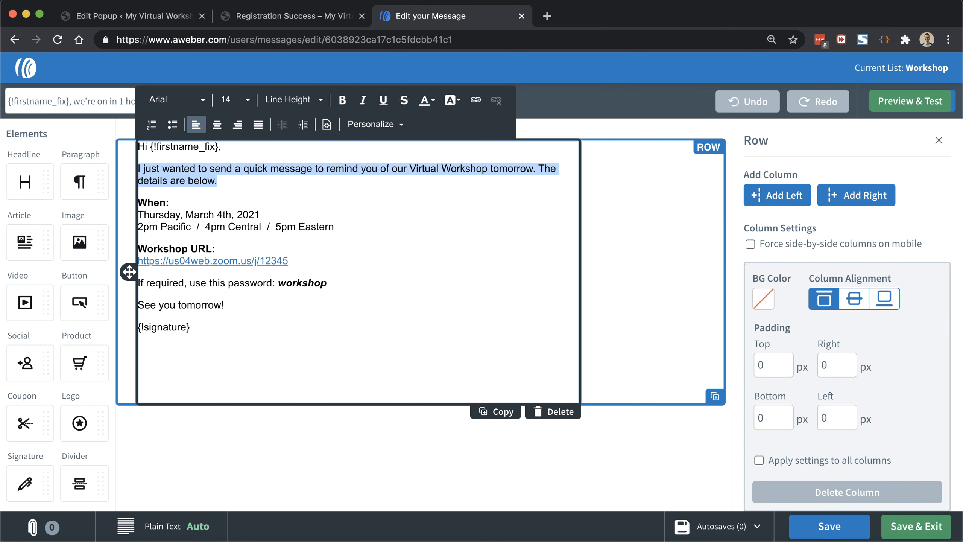
pyautogui.write('Our Virtual Workshop begins in 1 hour! Here is your access URL:')
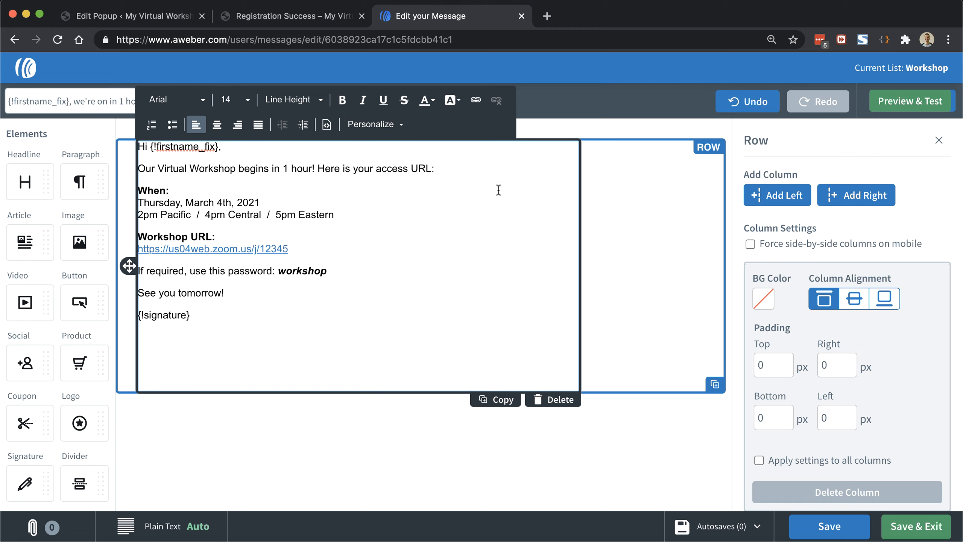
pyautogui.press('Down')
pyautogui.press('Down')
pyautogui.press('Down')
pyautogui.press('Down')
pyautogui.hotkey('shift', 'Up')
pyautogui.hotkey('shift', 'Up')
pyautogui.hotkey('shift', 'Up')
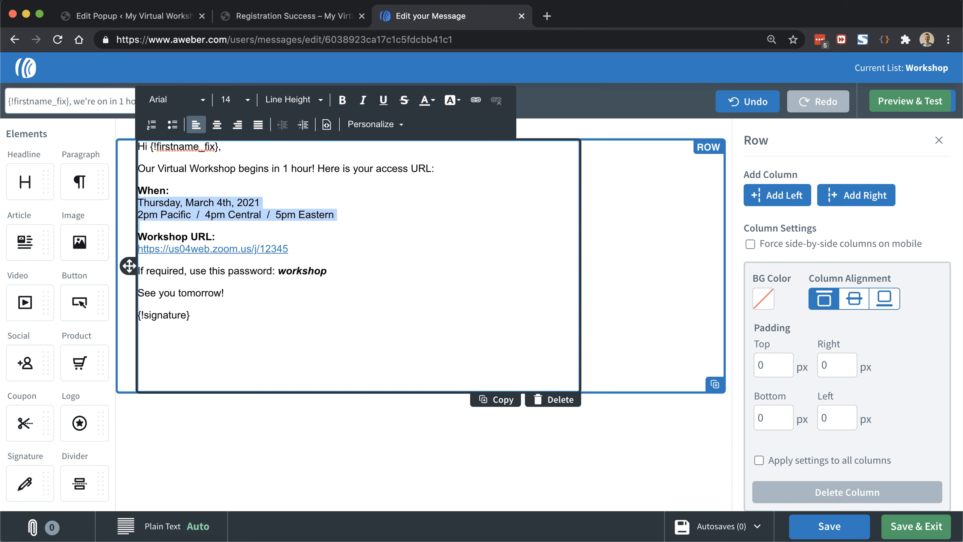
pyautogui.press('BackSpace')
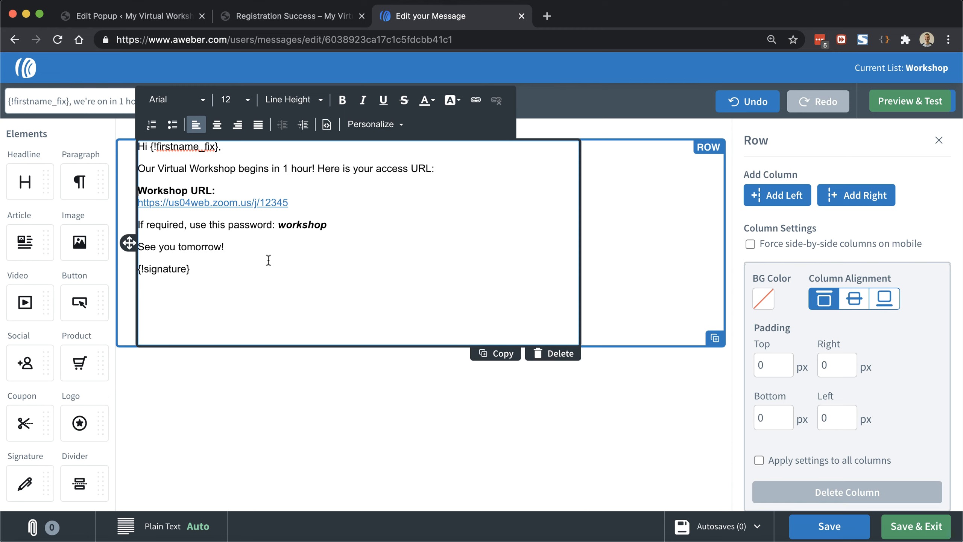
# Step: Change the closing to 'Chat soon,', preview, and save the 1-hour reminder
pyautogui.tripleClick(233, 245)
pyautogui.write('Chat')
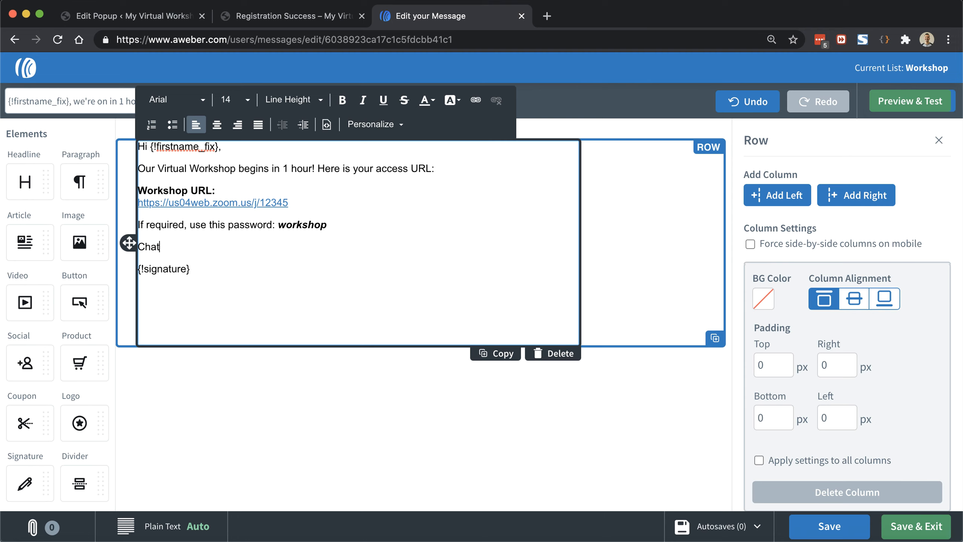
pyautogui.write(' soon,')
pyautogui.click(880, 108)
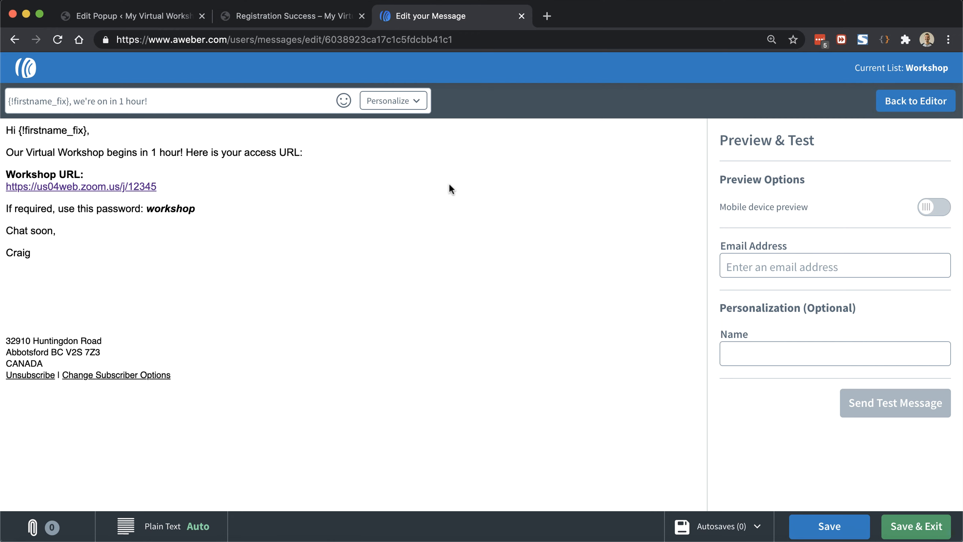
pyautogui.click(914, 526)
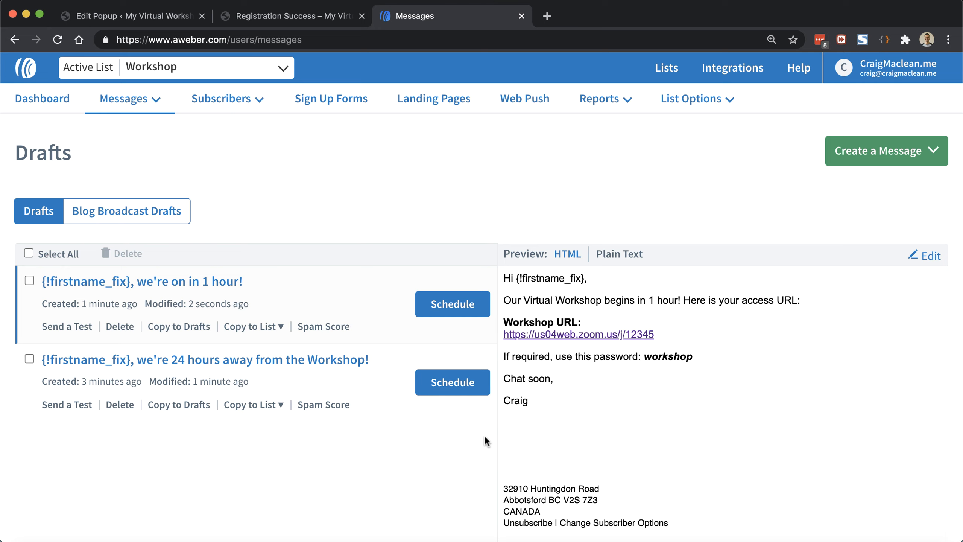
# Step: Switch the 24-hour reminder's recipients from Active Subscribers to the workshop-registrants-2021-03-04 segment
pyautogui.click(468, 385)
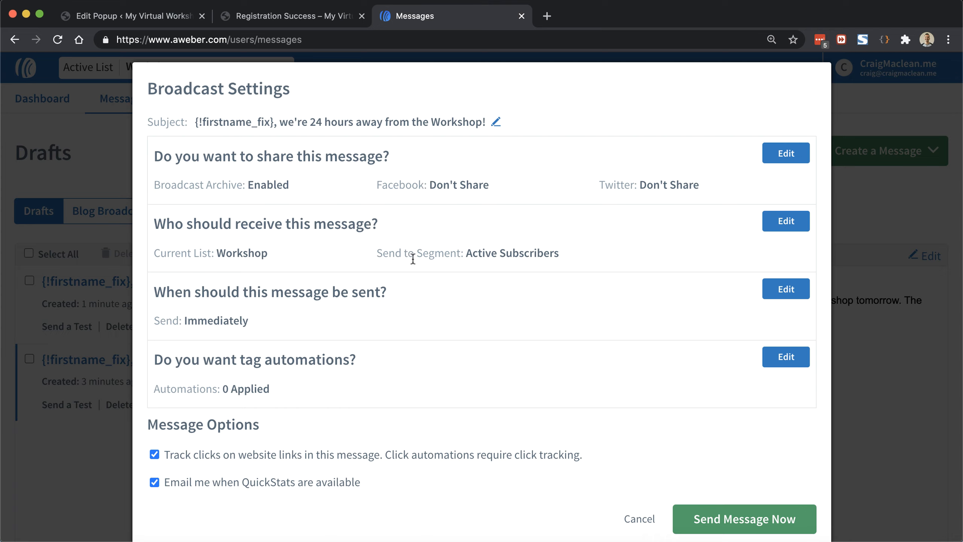
pyautogui.doubleClick(265, 253)
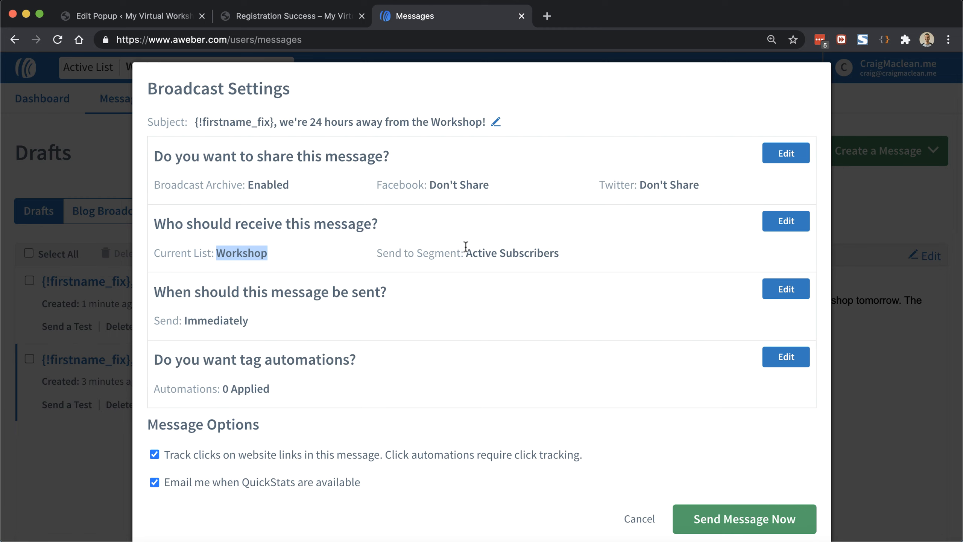
pyautogui.moveTo(466, 253); pyautogui.dragTo(558, 254)
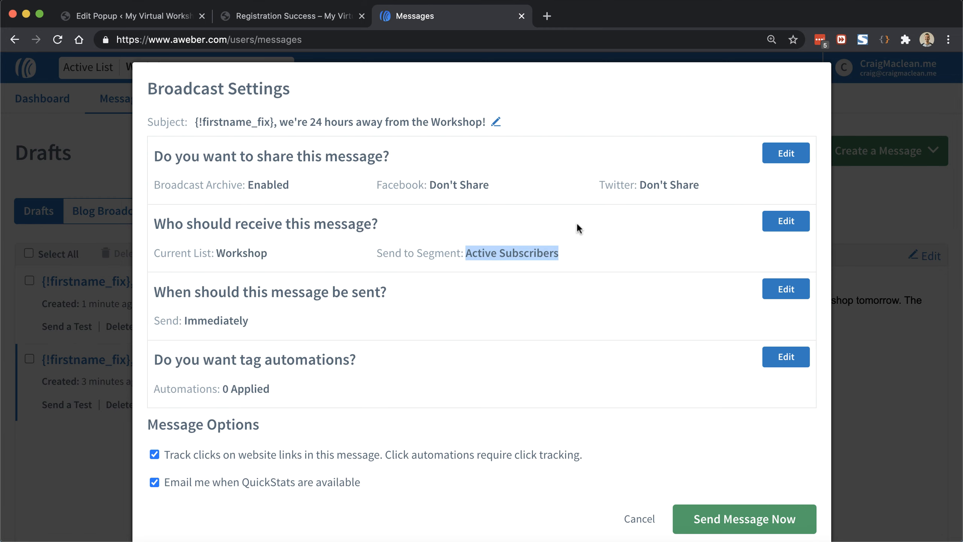
pyautogui.click(784, 224)
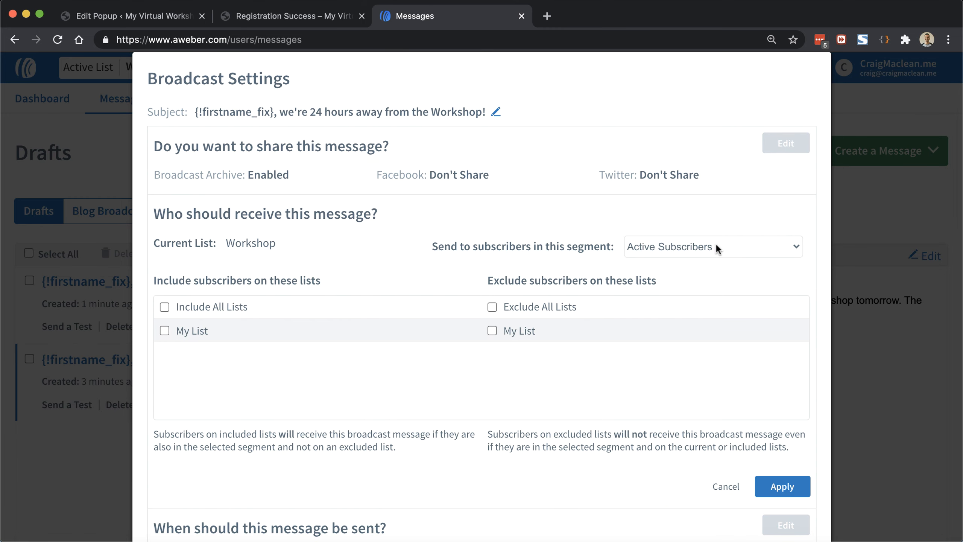
pyautogui.click(655, 246)
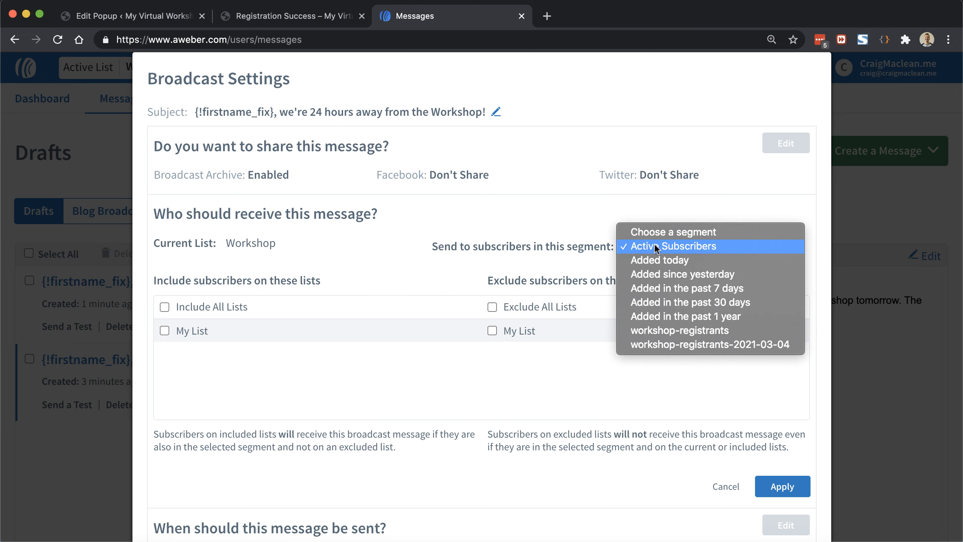
pyautogui.click(763, 348)
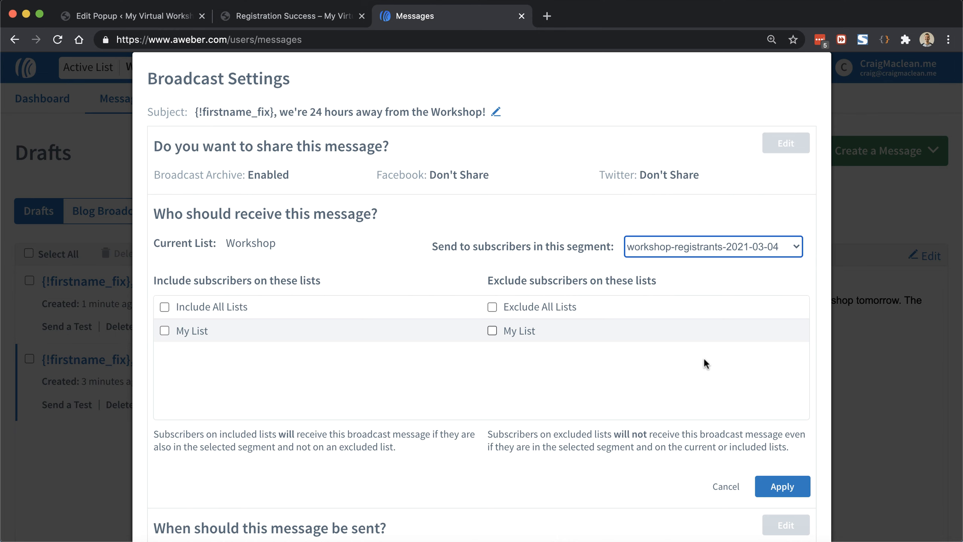
pyautogui.click(781, 487)
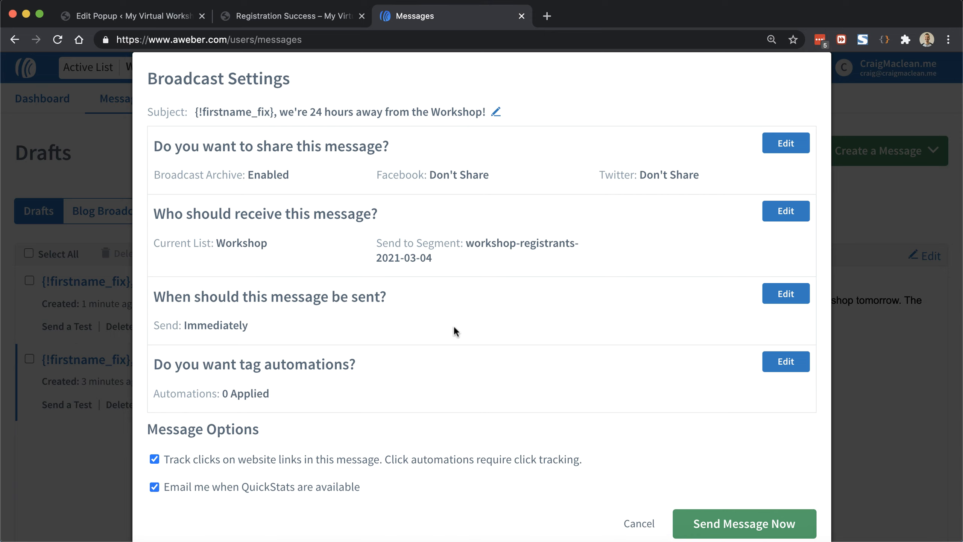
# Step: Set the 24-hour reminder to send March 3, 2021 at 2:00 pm and schedule it
pyautogui.click(781, 295)
pyautogui.scroll(-3, 783, 262)
pyautogui.scroll(-3, 785, 228)
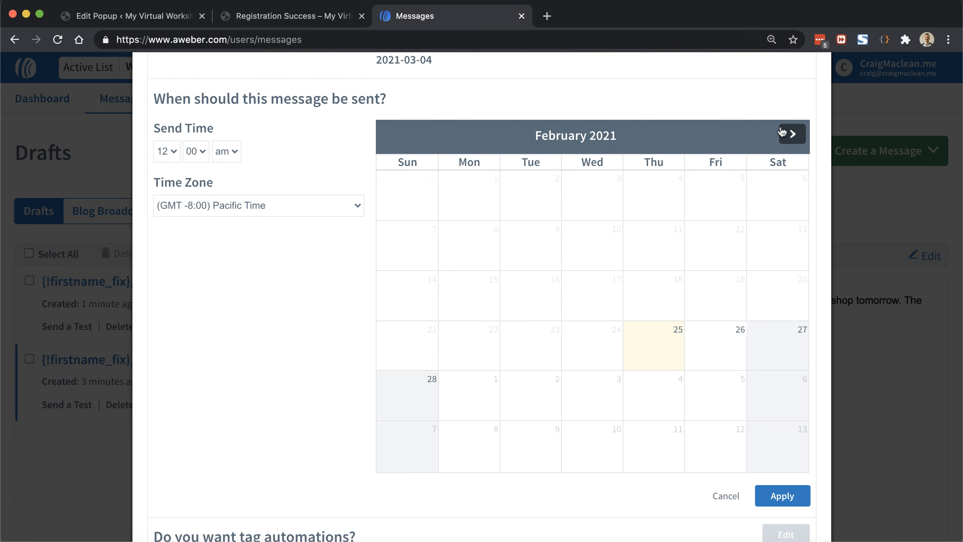
pyautogui.click(792, 134)
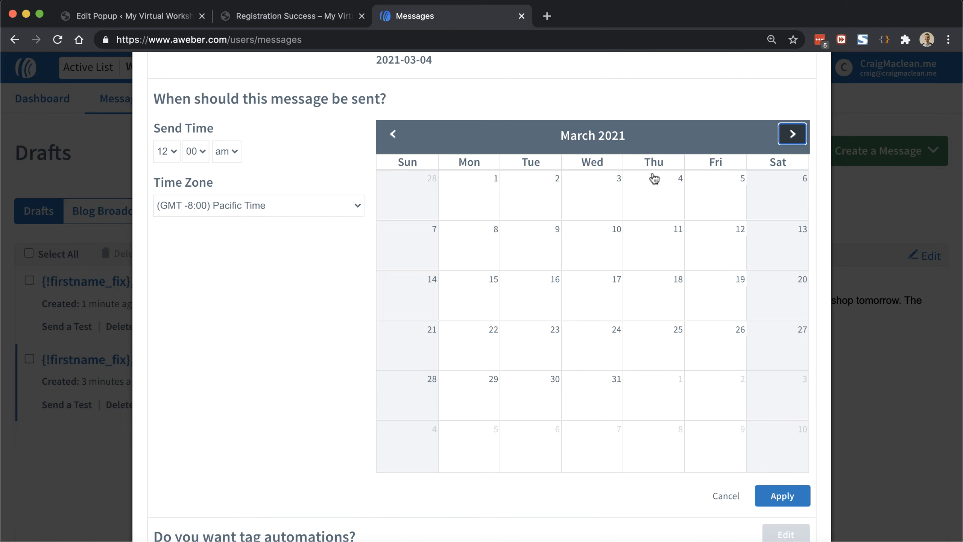
pyautogui.click(597, 189)
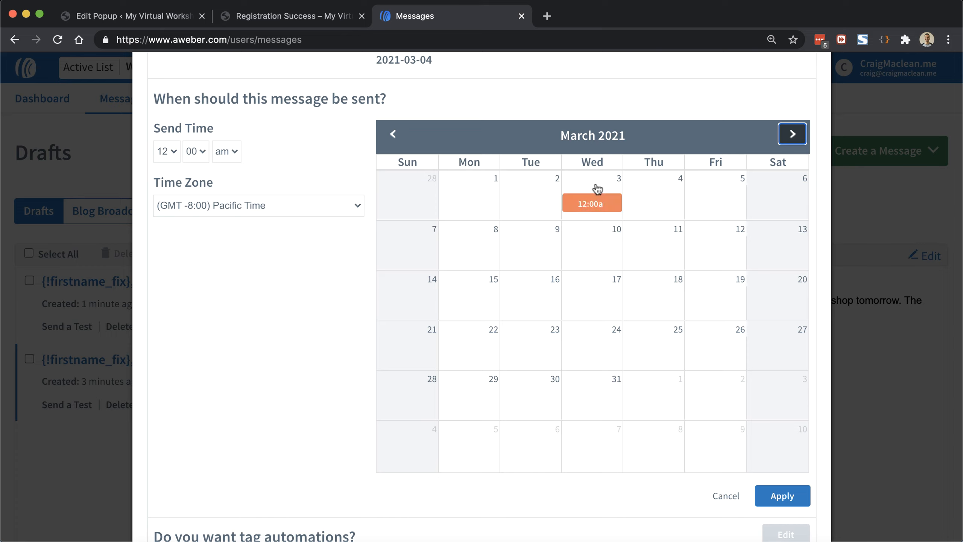
pyautogui.click(160, 155)
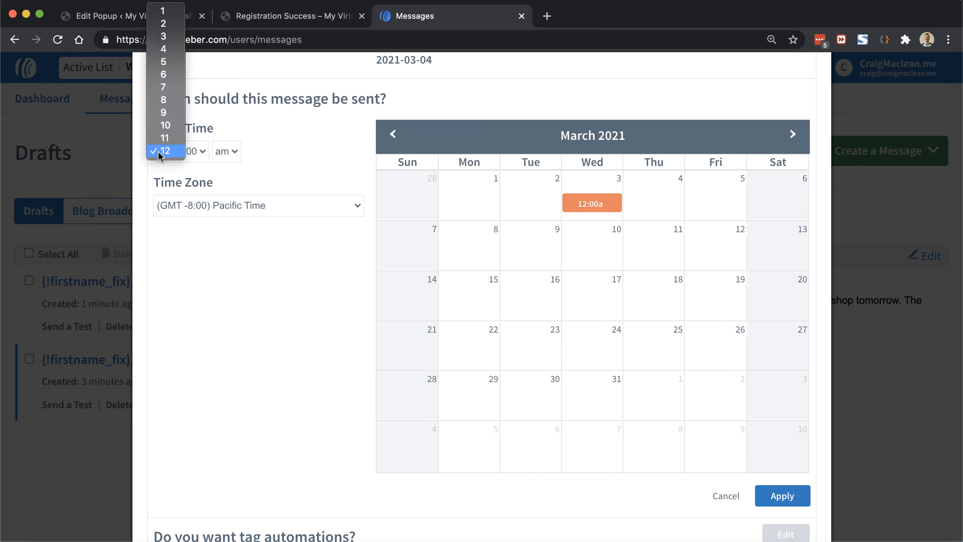
pyautogui.click(163, 24)
pyautogui.click(226, 151)
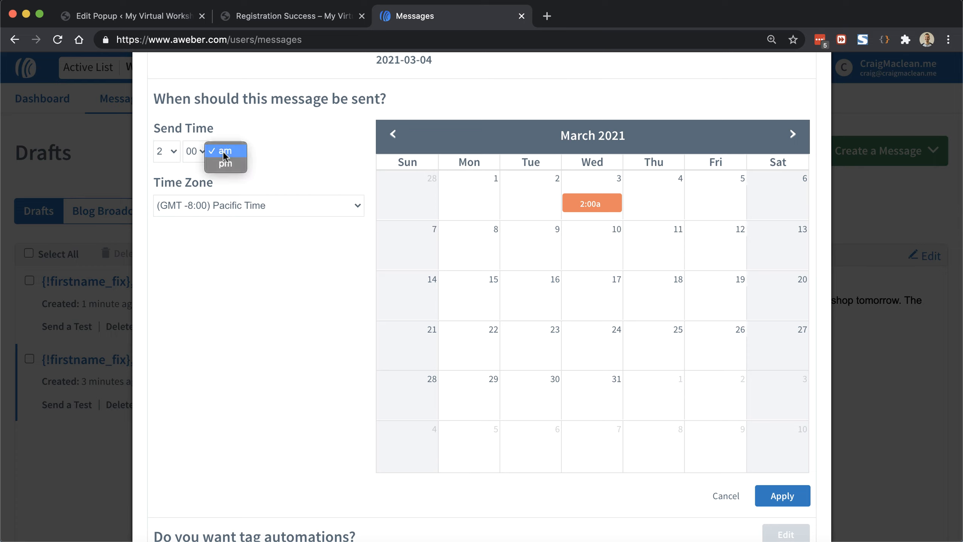
pyautogui.click(227, 163)
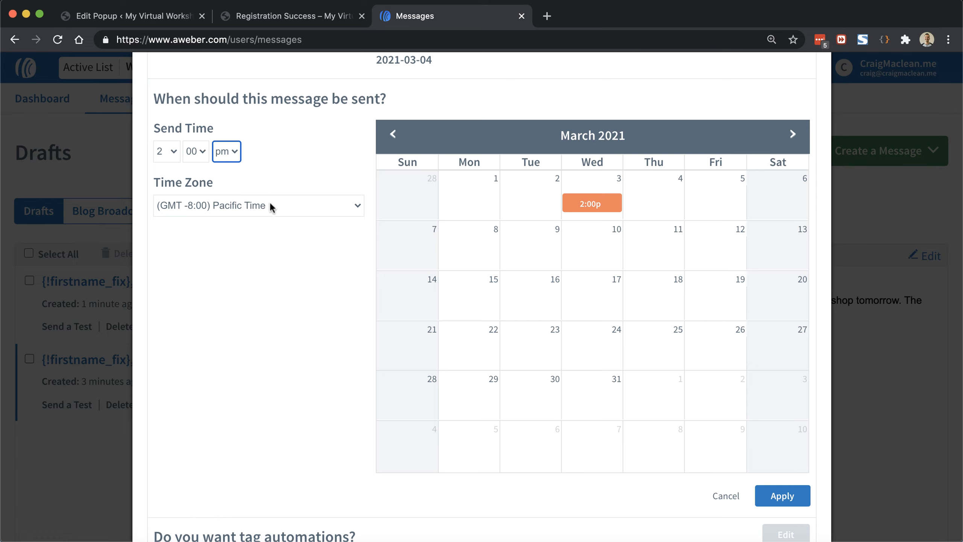
pyautogui.click(278, 224)
pyautogui.click(786, 503)
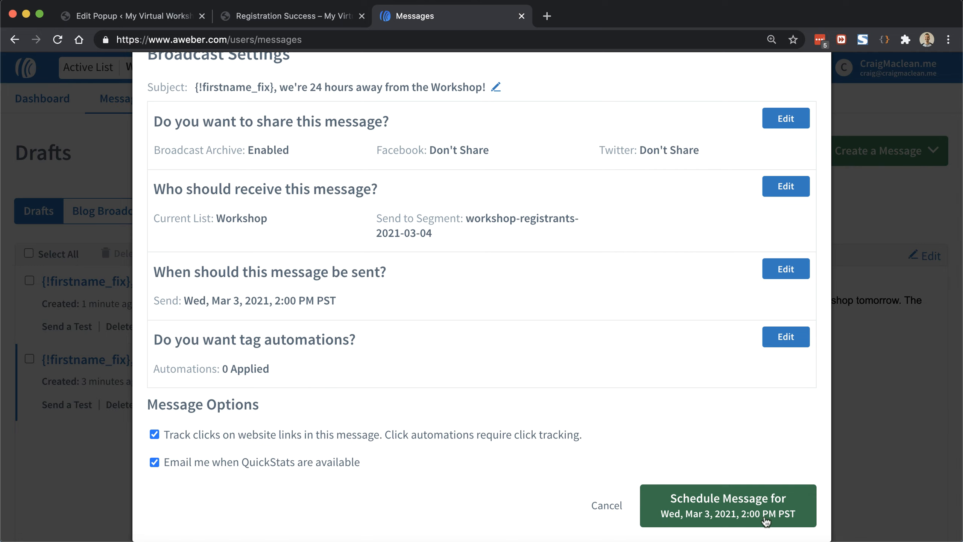
pyautogui.click(739, 498)
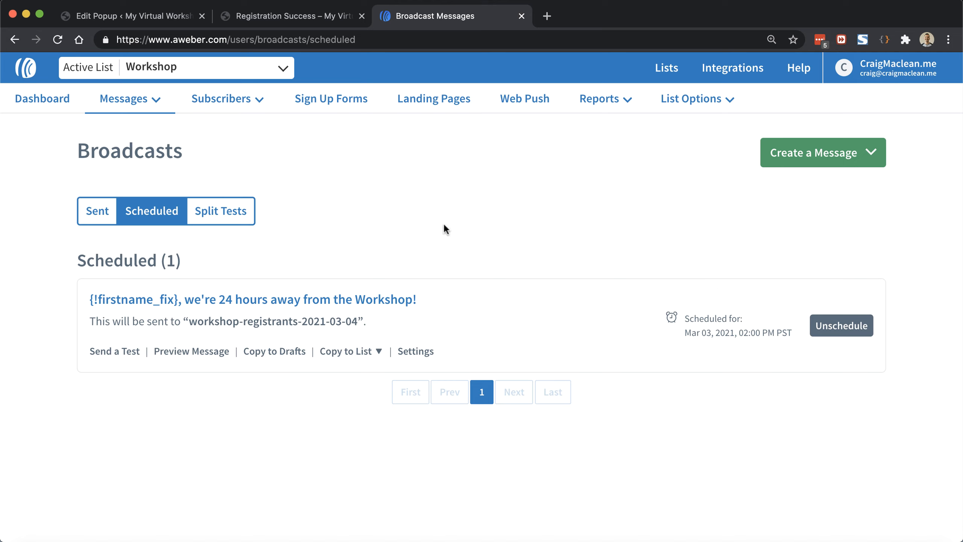
# Step: From Drafts, schedule the 1-hour reminder and target the workshop-registrants-2021-03-04 segment
pyautogui.moveTo(129, 103)
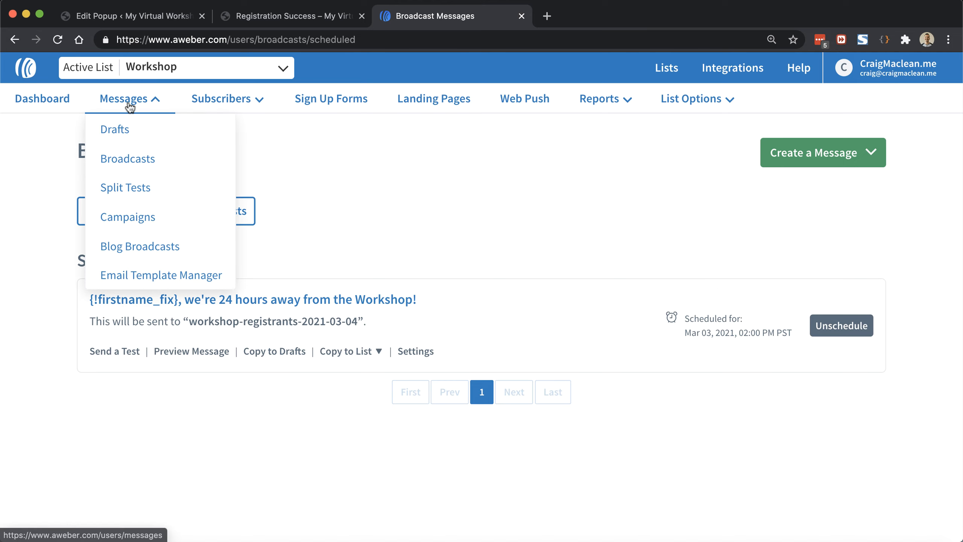
pyautogui.click(129, 131)
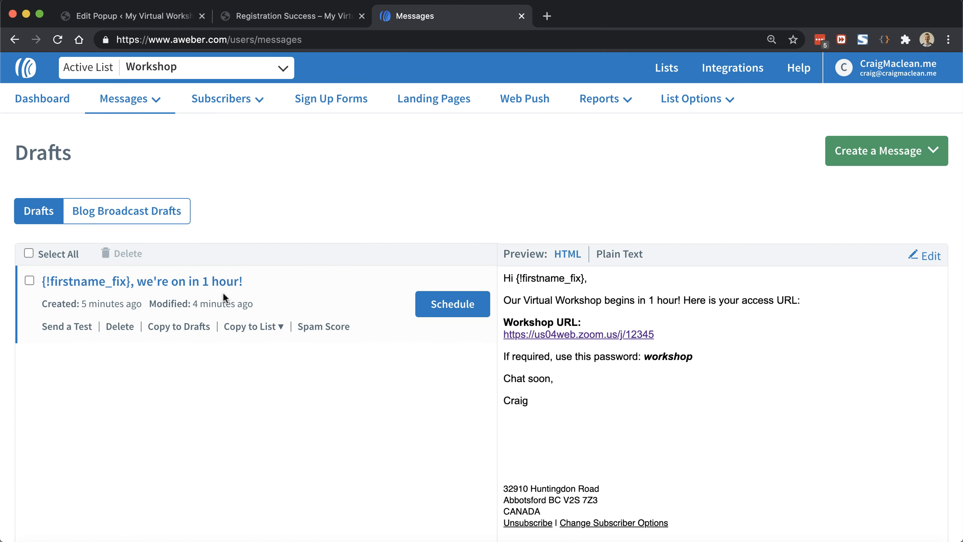
pyautogui.click(447, 302)
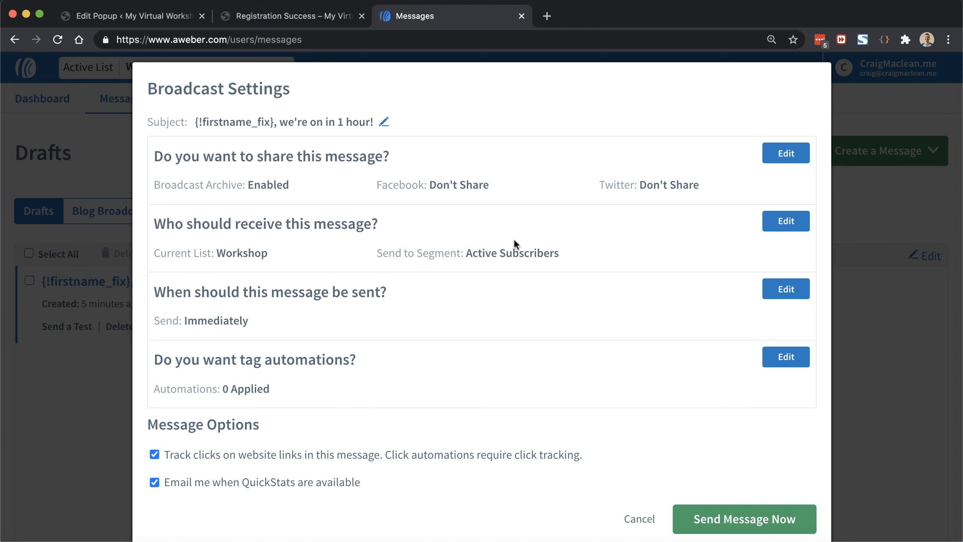
pyautogui.click(783, 223)
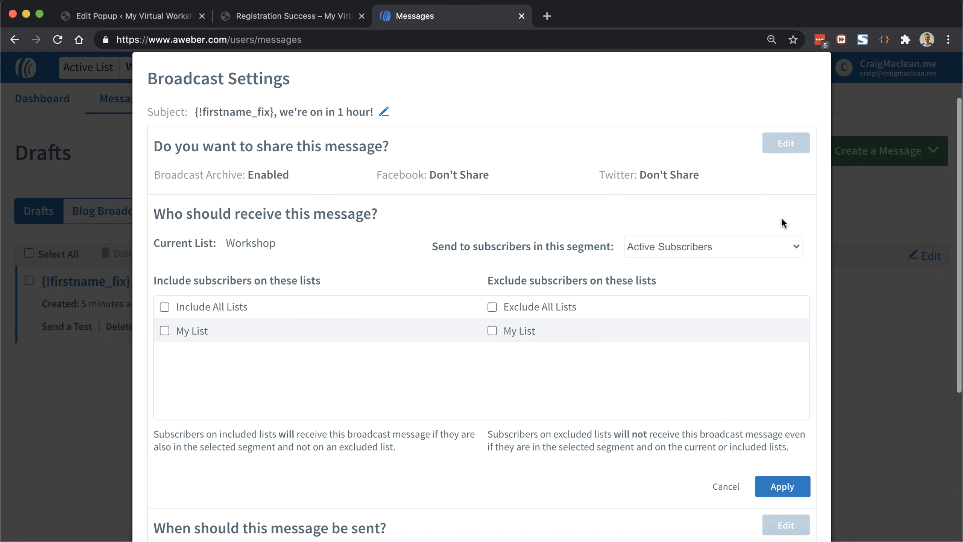
pyautogui.click(704, 239)
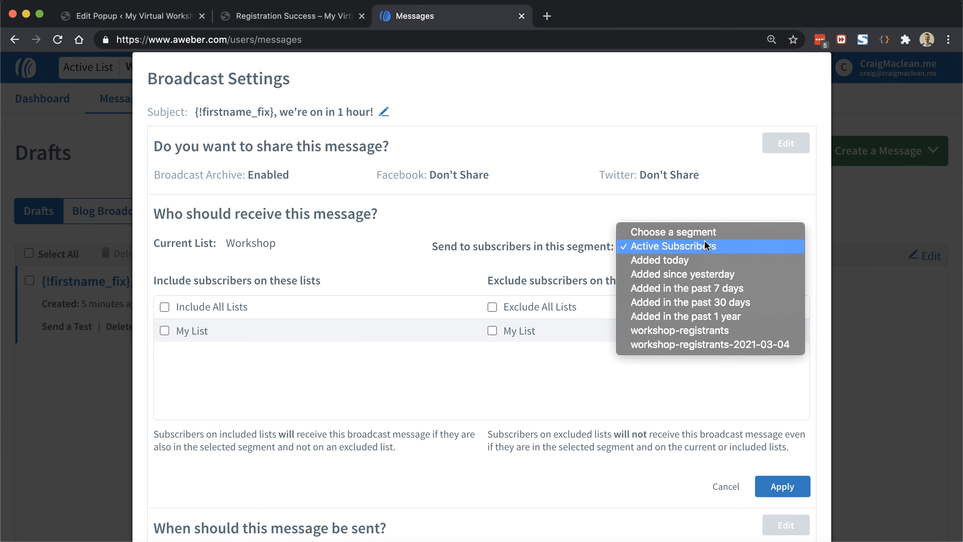
pyautogui.click(731, 345)
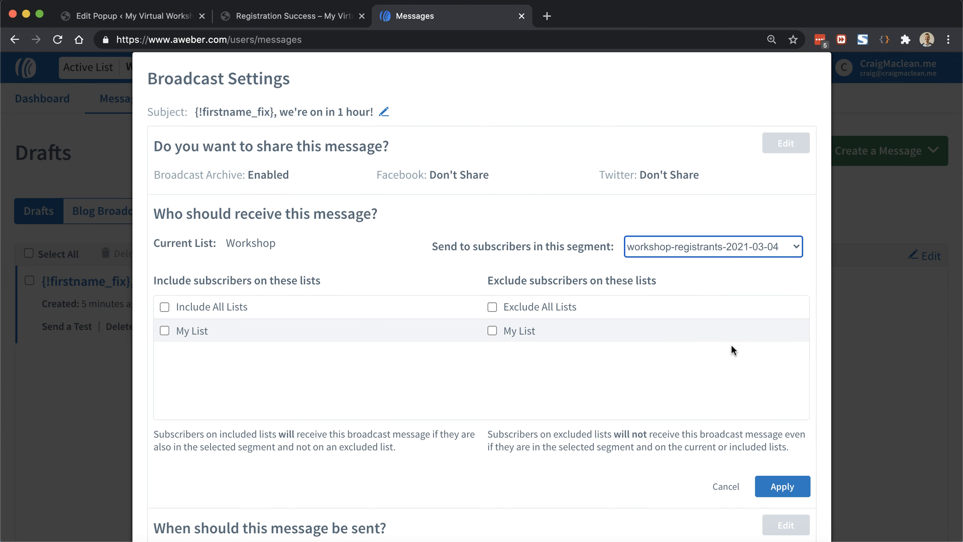
pyautogui.click(783, 486)
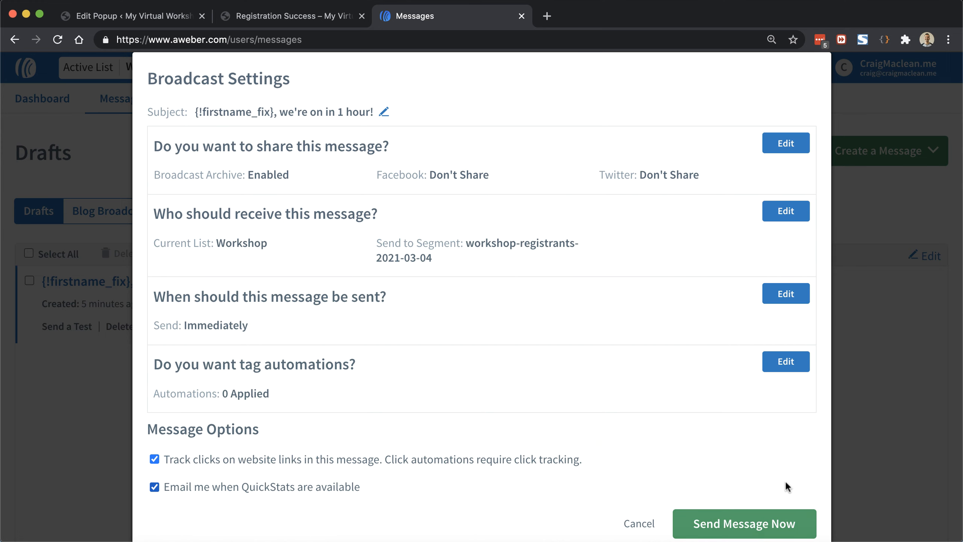
# Step: Set the 1-hour reminder to send Thursday, March 4, 2021 at 1:00 pm and schedule it
pyautogui.click(780, 295)
pyautogui.scroll(-3, 701, 222)
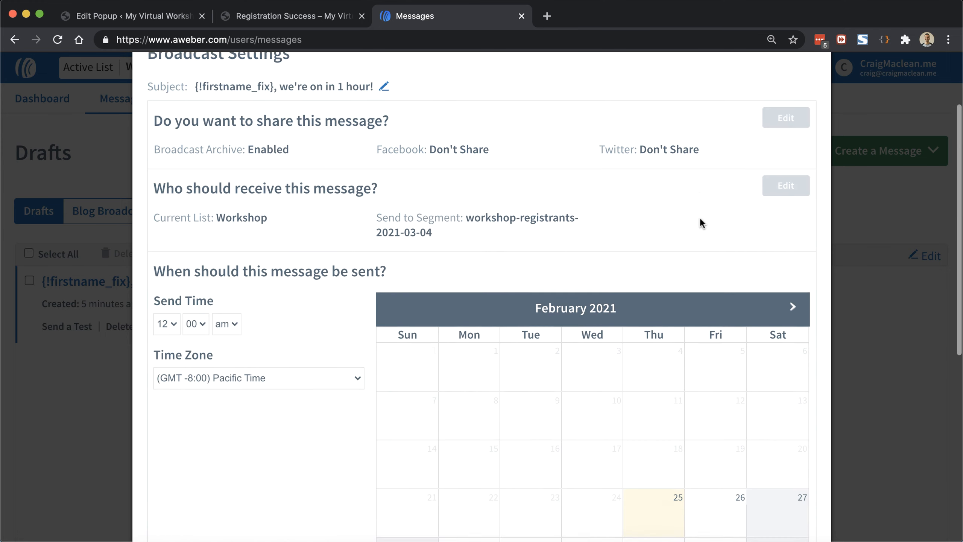
pyautogui.click(793, 231)
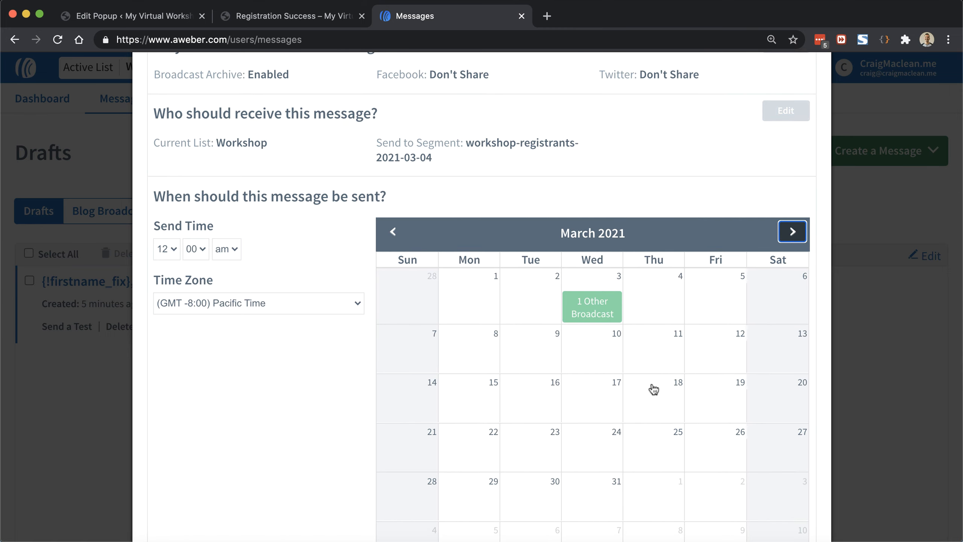
pyautogui.click(659, 301)
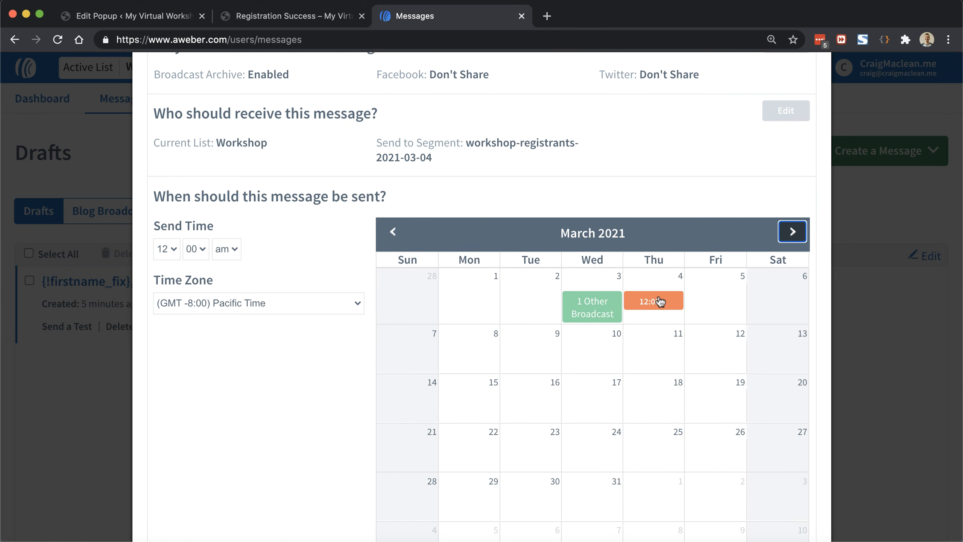
pyautogui.click(169, 249)
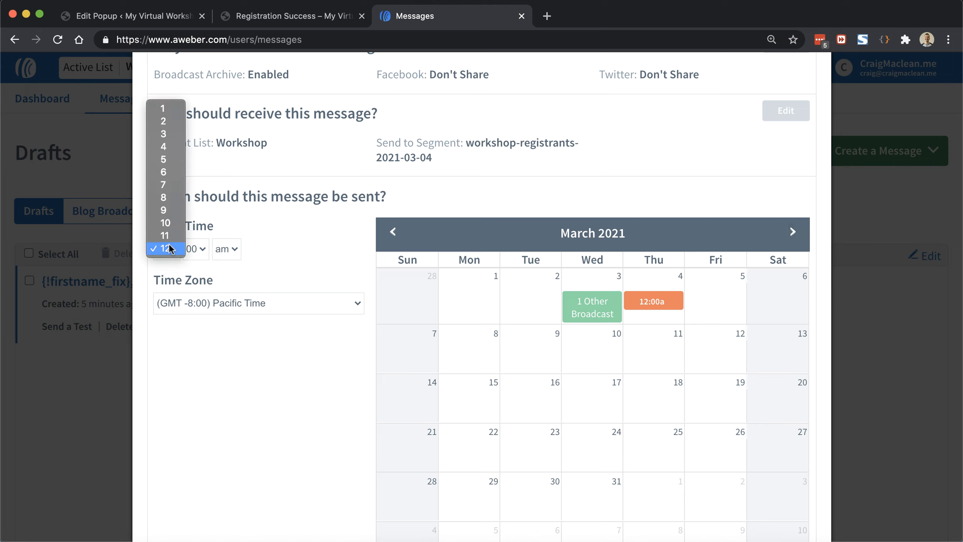
pyautogui.click(169, 110)
pyautogui.click(223, 250)
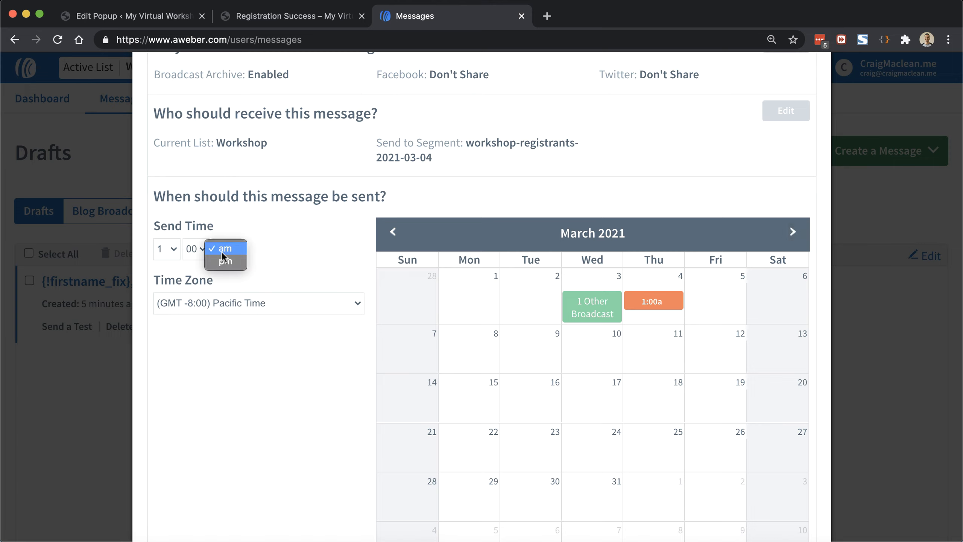
pyautogui.click(226, 261)
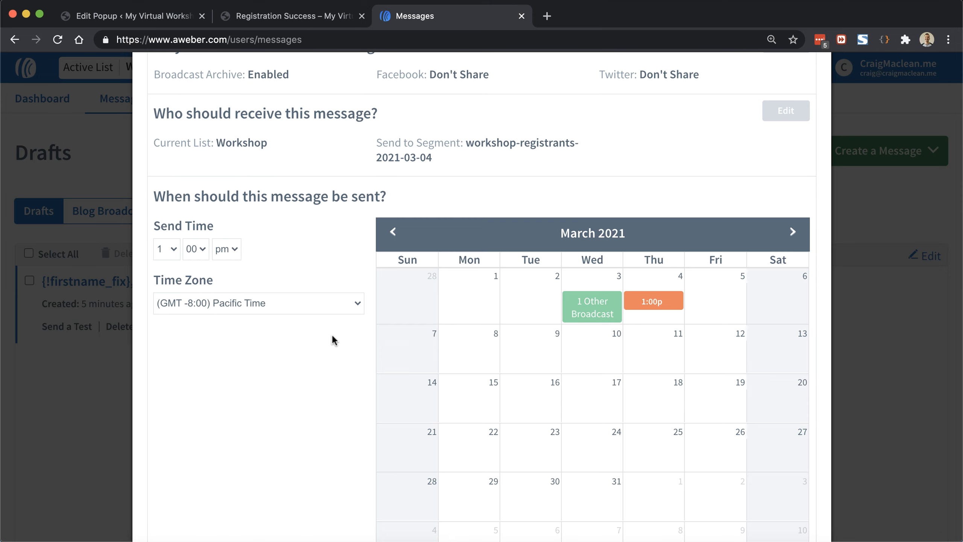
pyautogui.scroll(-2, 575, 332)
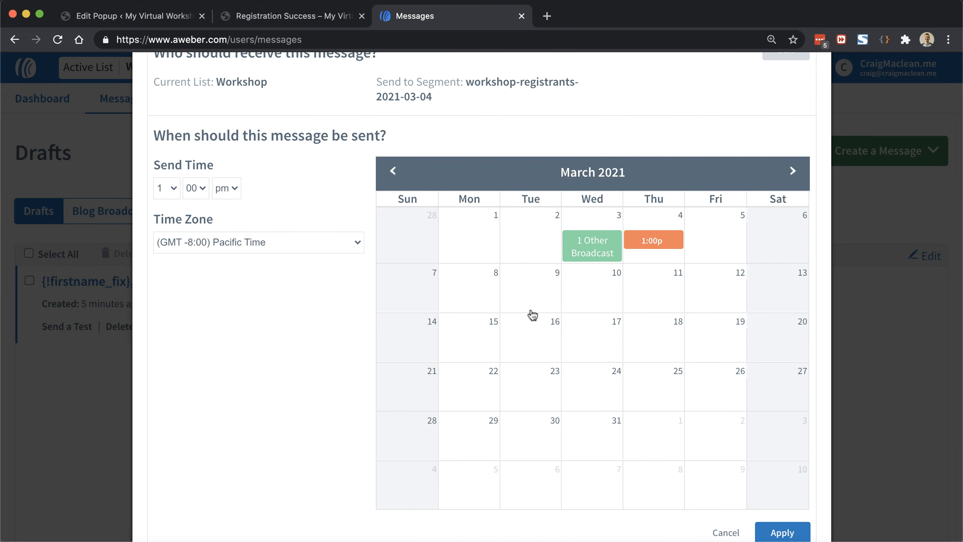
pyautogui.click(778, 532)
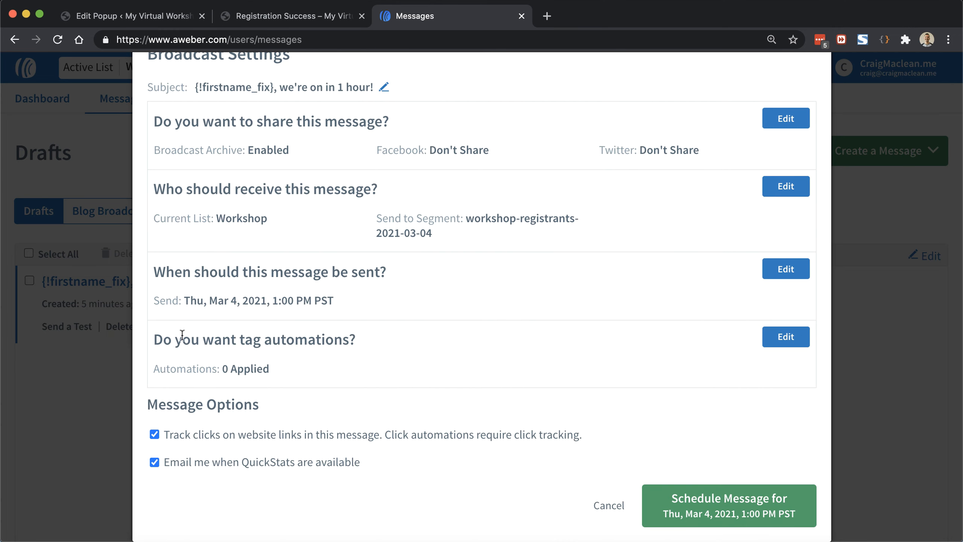
pyautogui.click(739, 522)
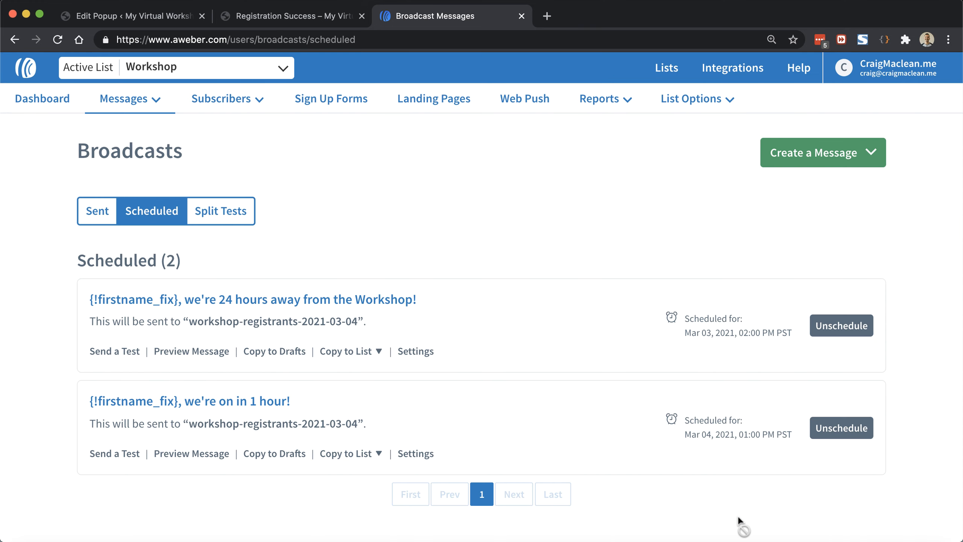